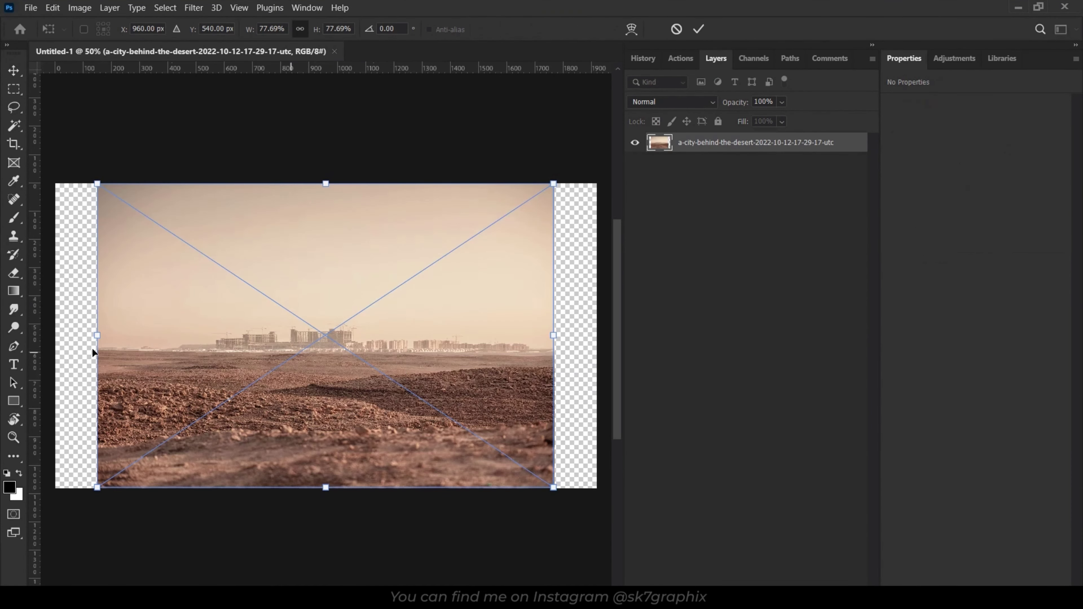
# Stretch the desert photo to both side edges of the canvas, shift it down, and commit.
pyautogui.moveTo(92, 333); pyautogui.dragTo(55, 334)
pyautogui.moveTo(556, 335); pyautogui.dragTo(593, 336)
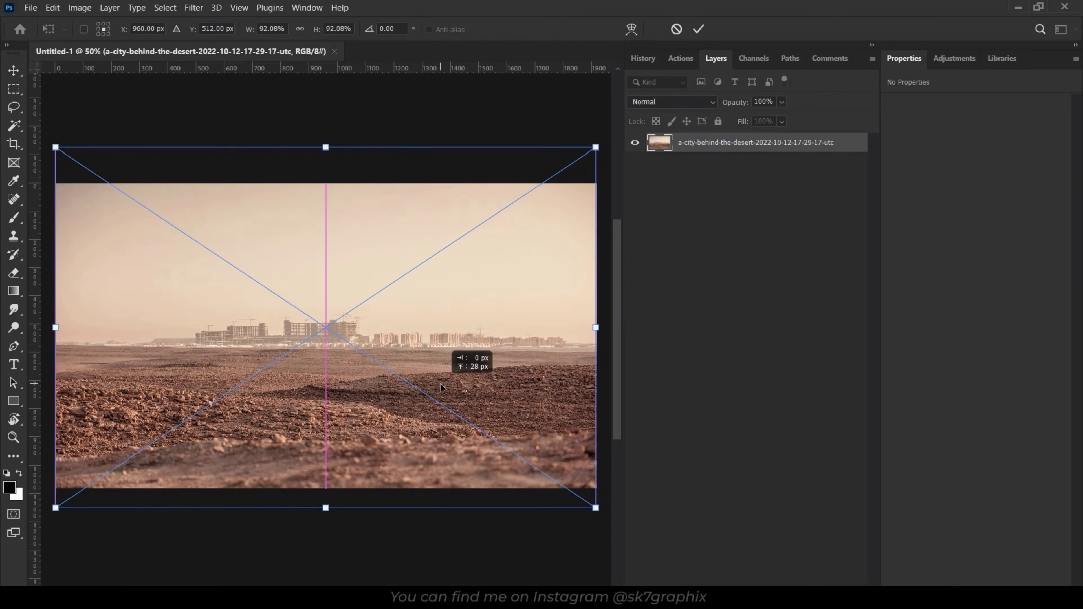
pyautogui.moveTo(440, 384); pyautogui.dragTo(445, 406)
pyautogui.press('Return')
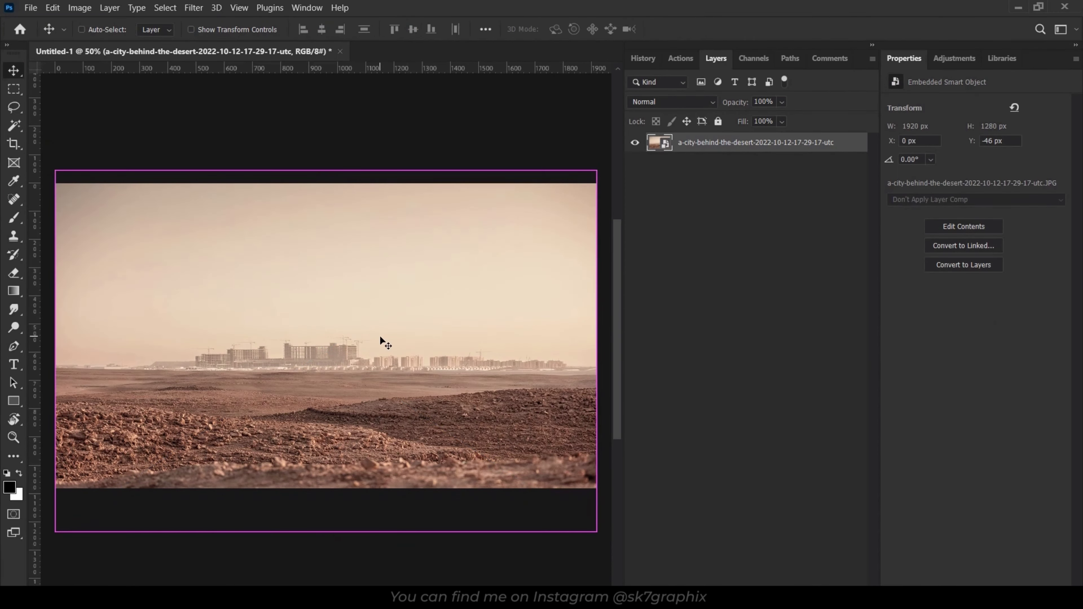
# Place the pipe-smoking fisherman skeleton, enlarge it, and stand it on the desert ground.
pyautogui.hotkey('alt', 'Tab')
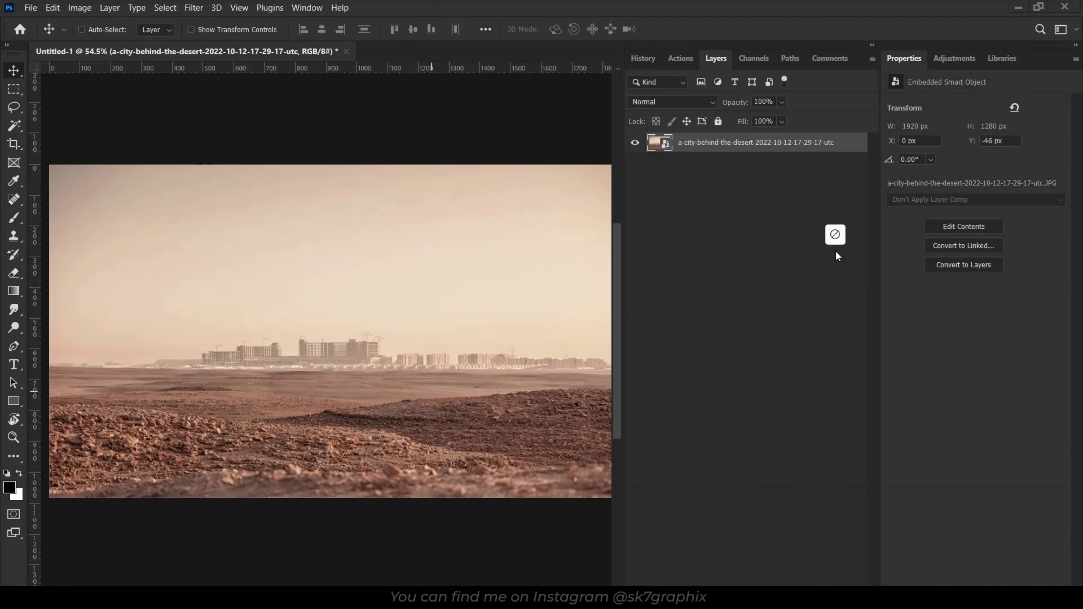
pyautogui.moveTo(716, 140); pyautogui.dragTo(330, 324)
pyautogui.moveTo(330, 403); pyautogui.dragTo(330, 489)
pyautogui.moveTo(334, 242); pyautogui.dragTo(330, 182)
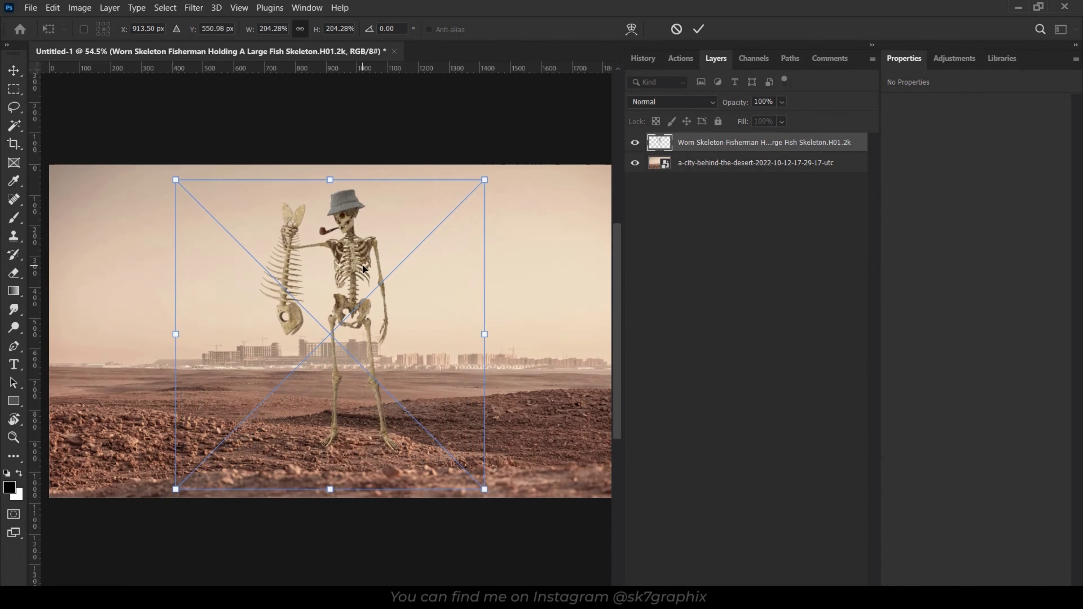
pyautogui.moveTo(358, 269); pyautogui.dragTo(340, 281)
pyautogui.press('Return')
# Add the dead grey alien near the skeleton's feet.
pyautogui.hotkey('alt', 'Tab')
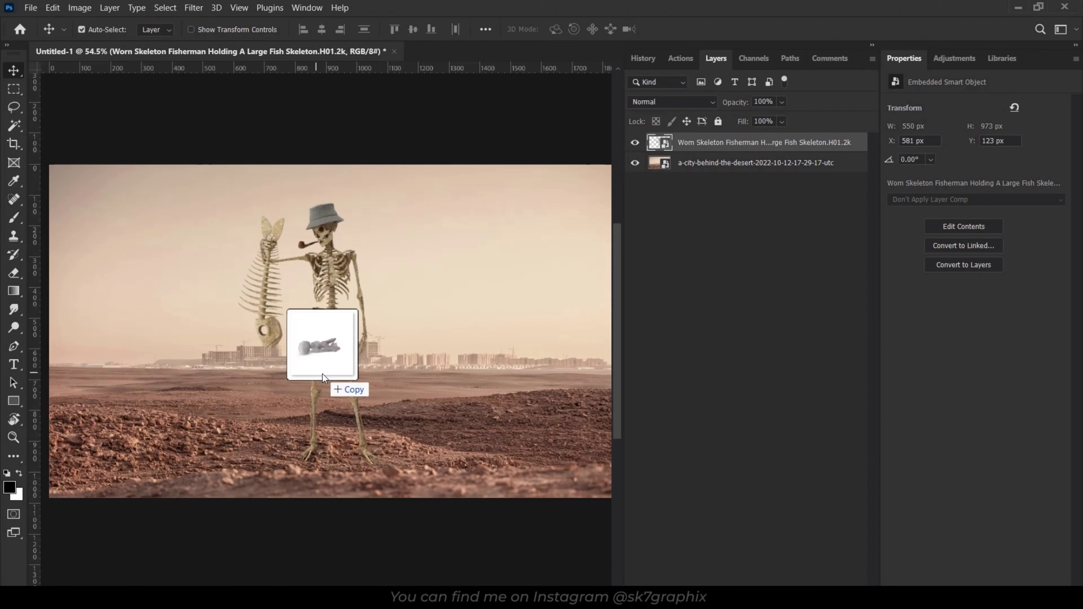
pyautogui.moveTo(239, 141); pyautogui.dragTo(322, 374)
pyautogui.moveTo(182, 363); pyautogui.dragTo(184, 356)
pyautogui.press('Return')
pyautogui.moveTo(222, 443); pyautogui.dragTo(234, 446)
# Place and enlarge the fish spine, then send it behind the dead alien.
pyautogui.hotkey('alt', 'Tab')
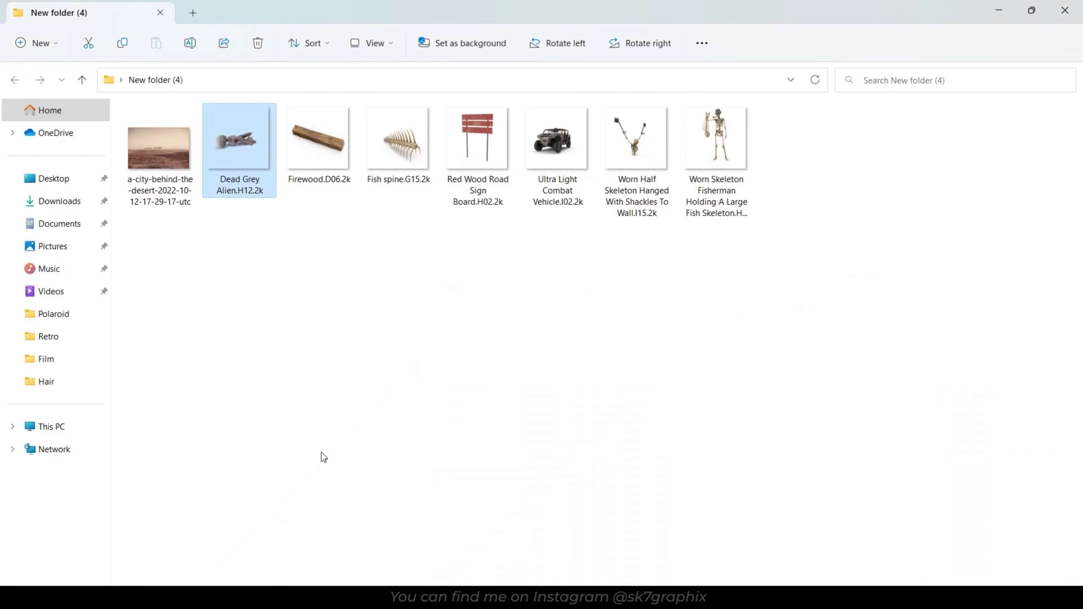
pyautogui.moveTo(634, 145); pyautogui.dragTo(408, 407)
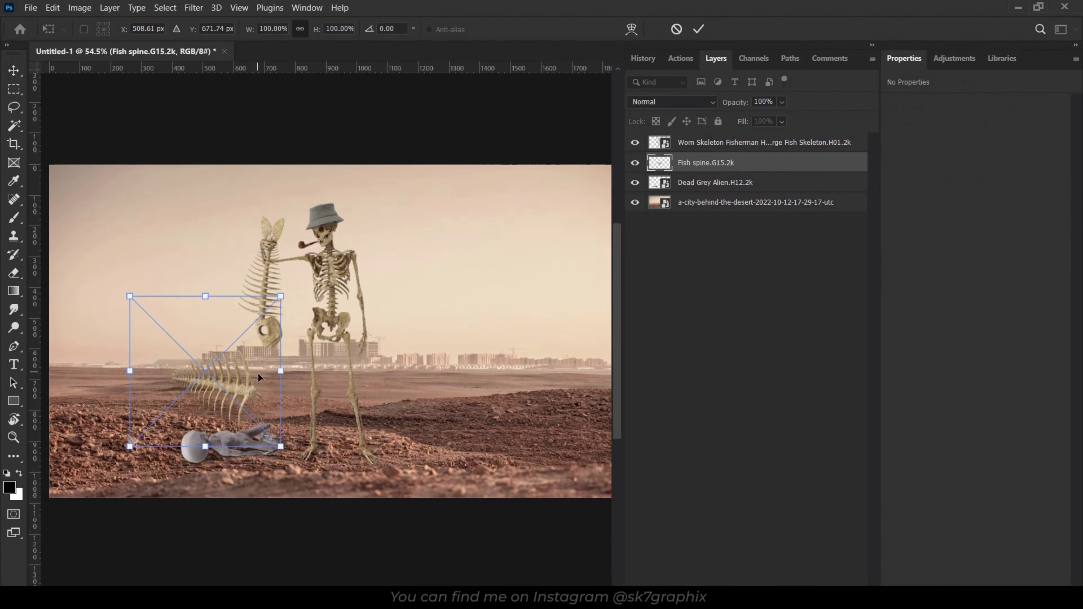
pyautogui.moveTo(258, 372)
pyautogui.mouseDown()
pyautogui.moveTo(233, 385)
pyautogui.moveTo(235, 401)
pyautogui.moveTo(266, 402)
pyautogui.moveTo(226, 401)
pyautogui.mouseUp()
pyautogui.press('Return')
pyautogui.hotkey('ctrl', '[')
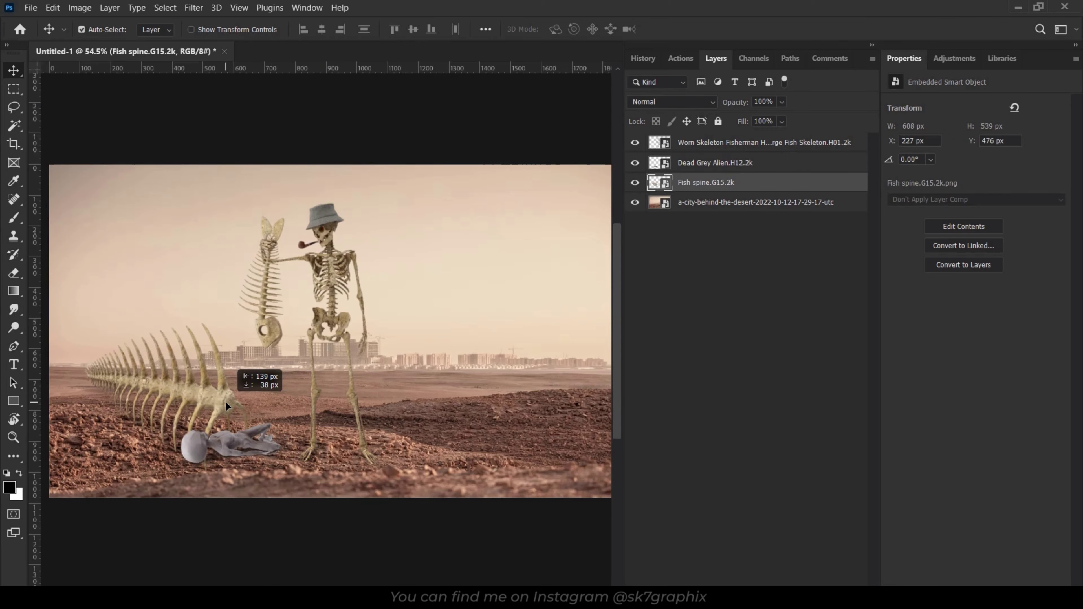
# Flip the fish spine horizontally and shrink it into the mid-ground.
pyautogui.click(53, 7)
pyautogui.click(273, 557)
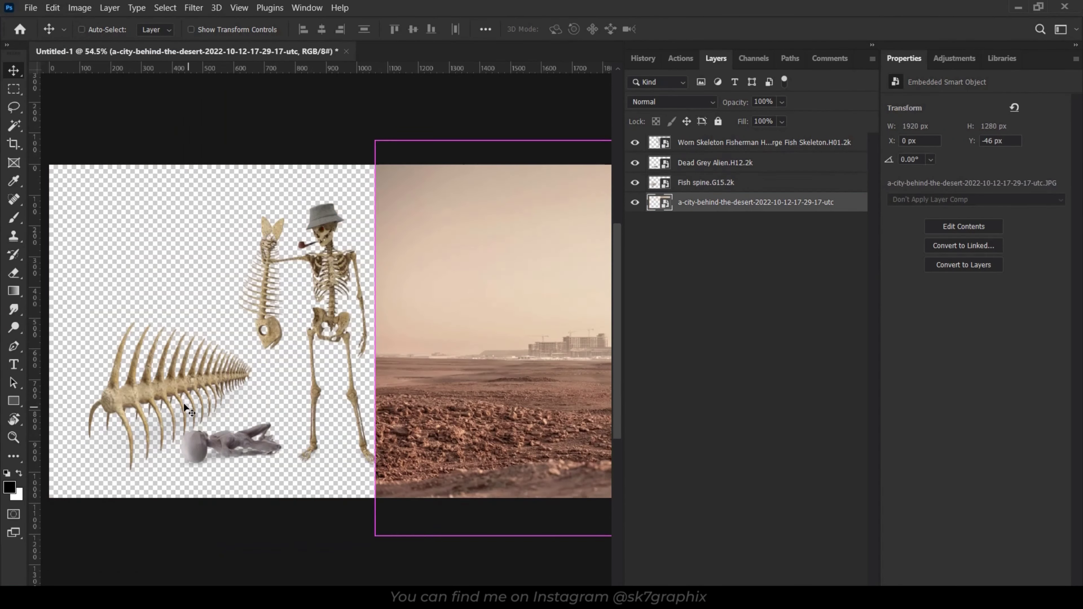
pyautogui.hotkey('ctrl', 't')
pyautogui.moveTo(537, 433)
pyautogui.mouseDown()
pyautogui.moveTo(441, 375)
pyautogui.moveTo(423, 386)
pyautogui.mouseUp()
pyautogui.press('Return')
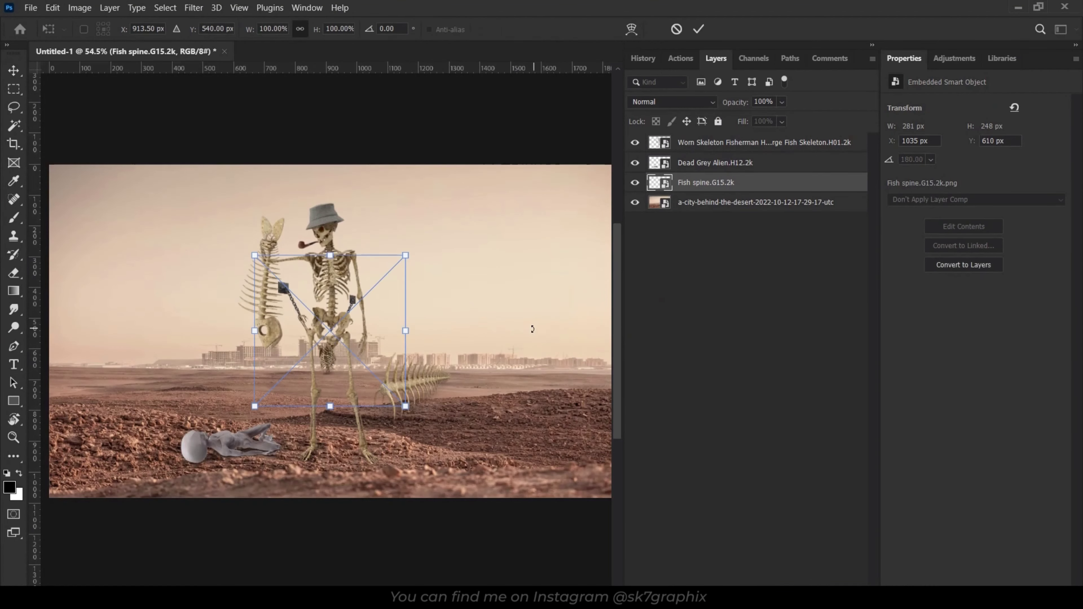
# Place the chained half skeleton and flip it horizontally.
pyautogui.moveTo(389, 341)
pyautogui.mouseDown()
pyautogui.moveTo(208, 380)
pyautogui.moveTo(447, 424)
pyautogui.mouseUp()
pyautogui.press('Return')
pyautogui.click(52, 8)
pyautogui.click(273, 556)
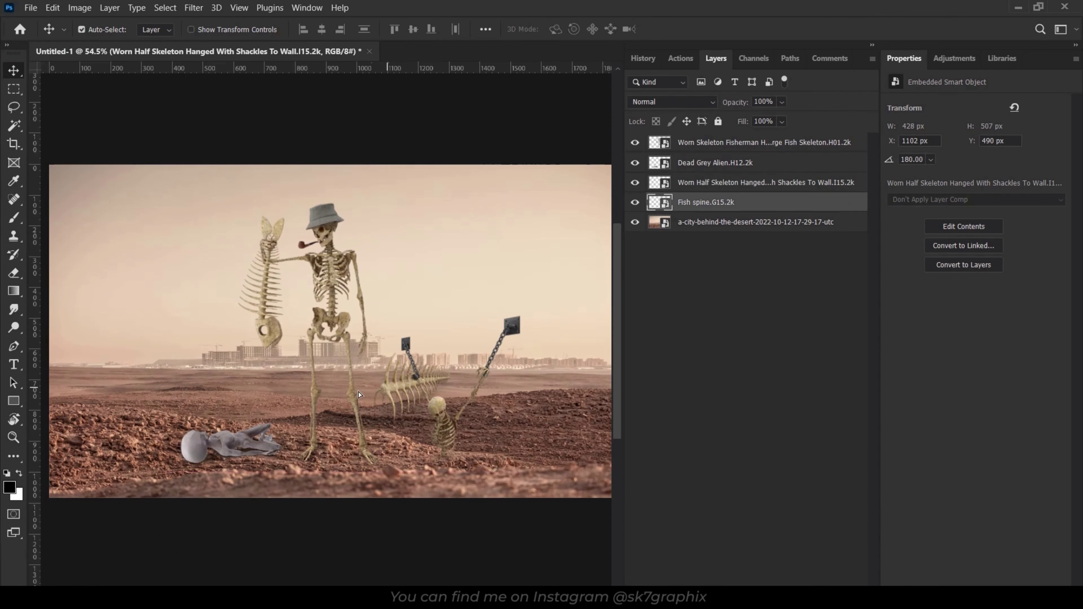
# Move the chained skeleton right of the fisherman and stand a firewood post behind its right chain.
pyautogui.moveTo(417, 384); pyautogui.dragTo(281, 384)
pyautogui.press('Return')
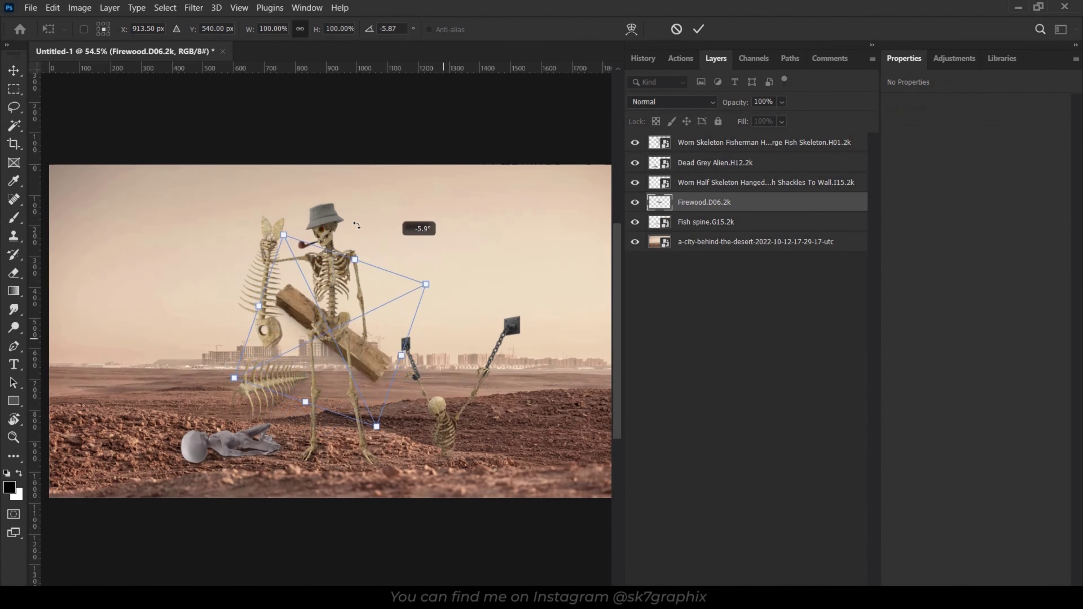
pyautogui.moveTo(423, 230); pyautogui.dragTo(494, 298)
pyautogui.moveTo(362, 324); pyautogui.dragTo(534, 386)
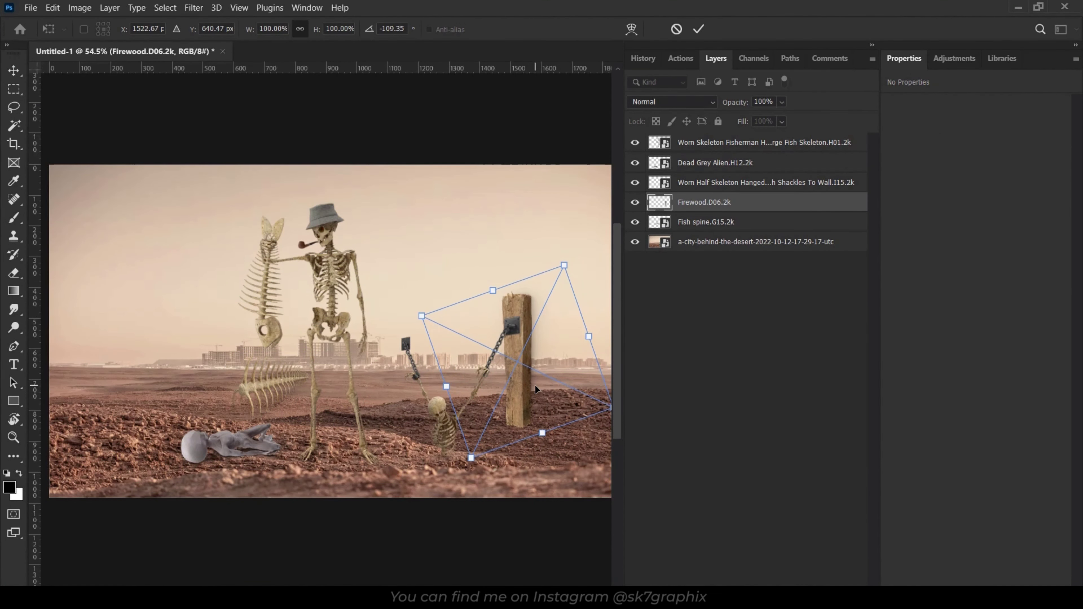
pyautogui.press('Return')
# Duplicate the post to the left and shrink the copy so it sits further back.
pyautogui.moveTo(507, 317)
pyautogui.mouseDown()
pyautogui.moveTo(397, 316)
pyautogui.moveTo(445, 324)
pyautogui.moveTo(455, 314)
pyautogui.mouseUp()
pyautogui.hotkey('ctrl', 't')
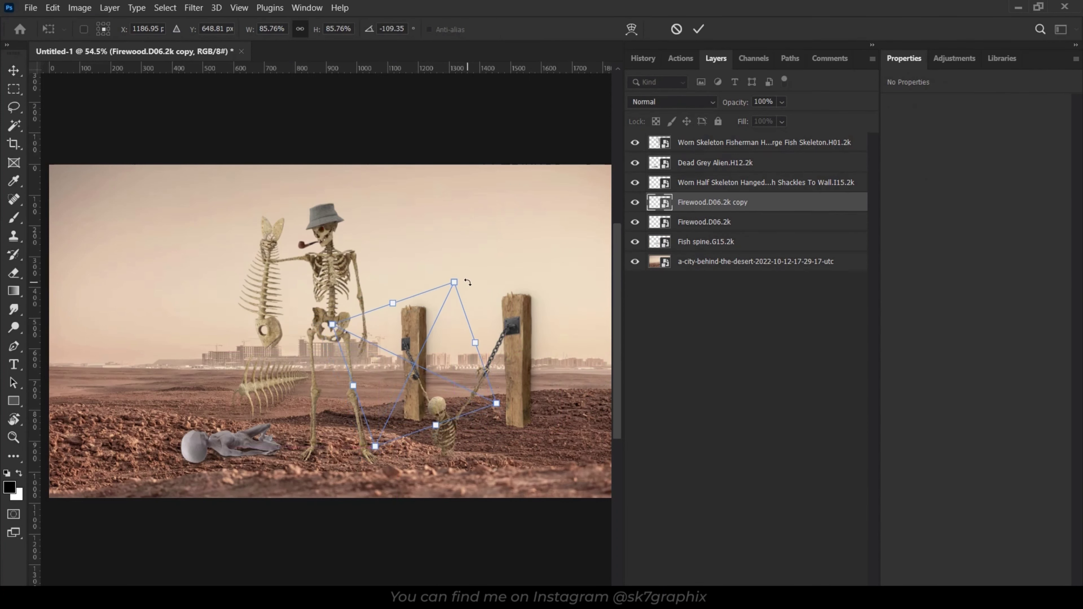
pyautogui.moveTo(493, 404); pyautogui.dragTo(466, 400)
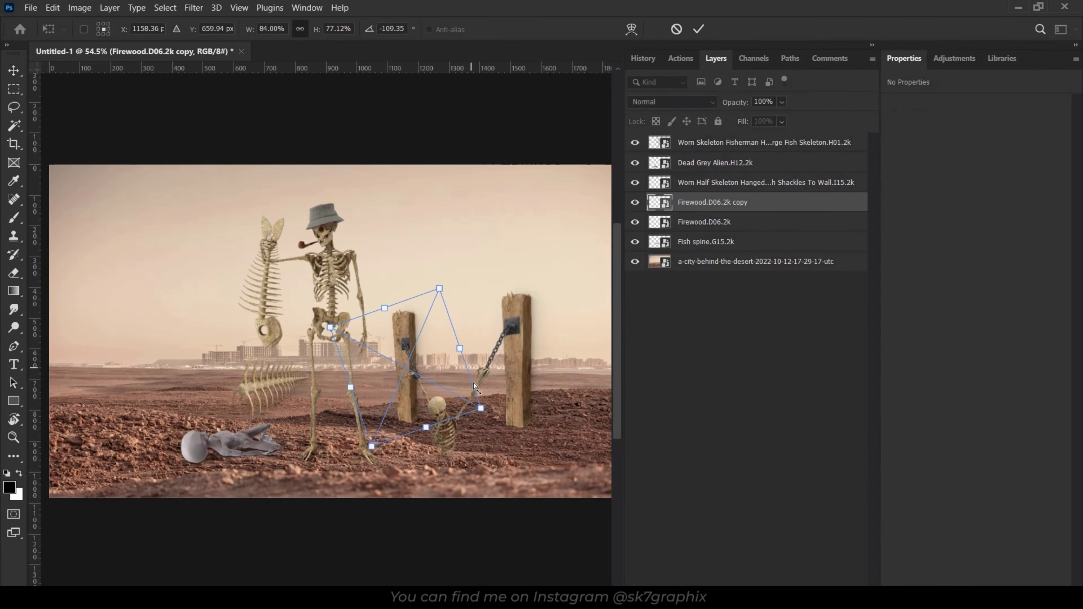
pyautogui.moveTo(367, 434); pyautogui.dragTo(388, 428)
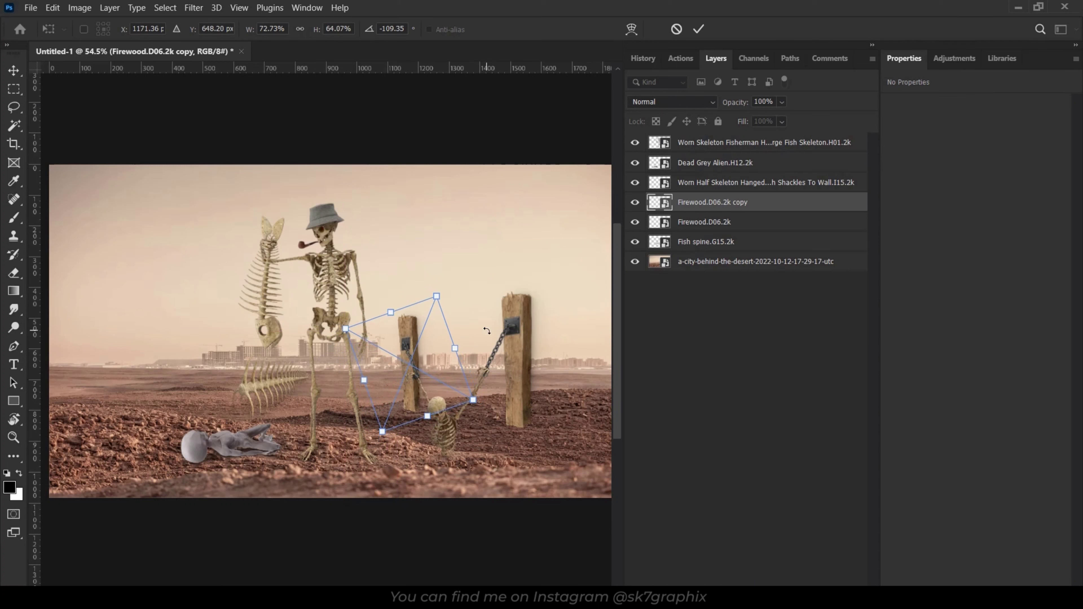
pyautogui.press('Return')
# Tint the dead alien warm orange with a colorized Hue/Saturation adjustment.
pyautogui.click(235, 446)
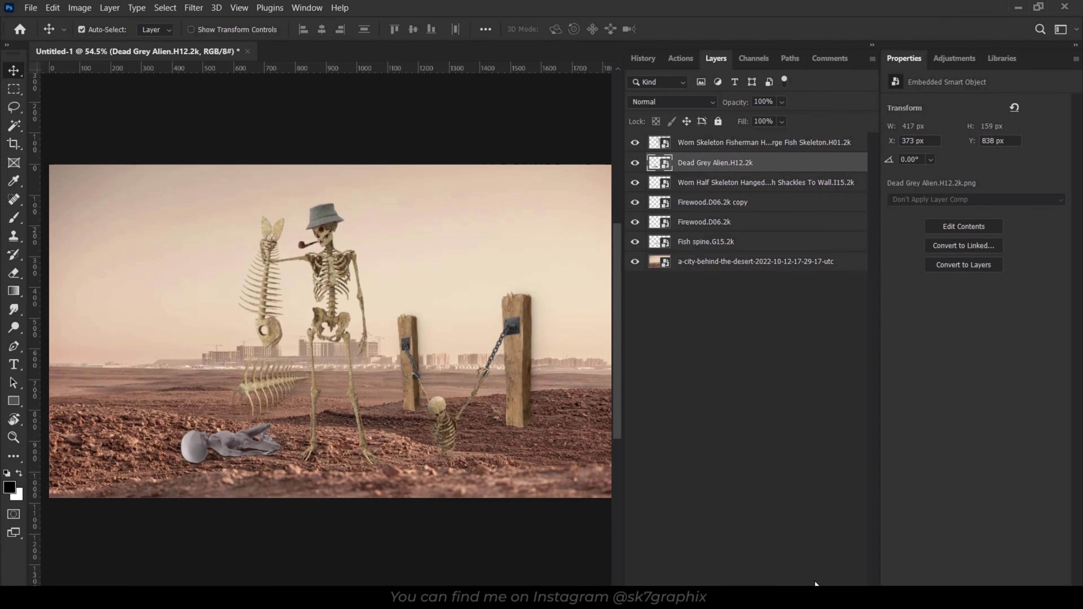
pyautogui.click(793, 595)
pyautogui.click(848, 462)
pyautogui.click(985, 235)
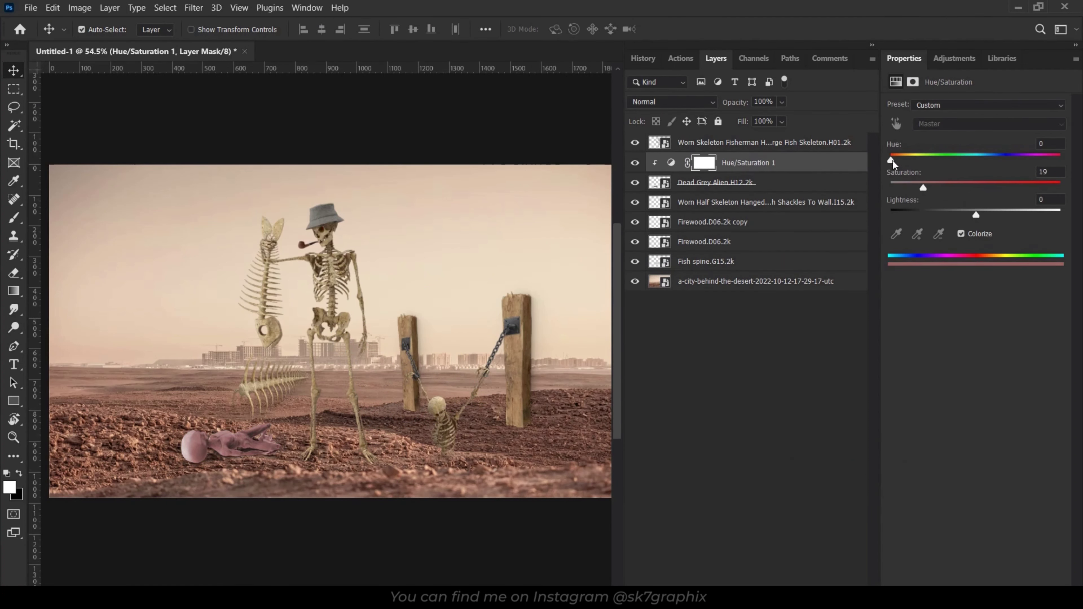
pyautogui.moveTo(891, 160); pyautogui.dragTo(1061, 160)
pyautogui.moveTo(909, 161)
pyautogui.mouseDown()
pyautogui.moveTo(939, 188)
pyautogui.moveTo(897, 159)
pyautogui.mouseUp()
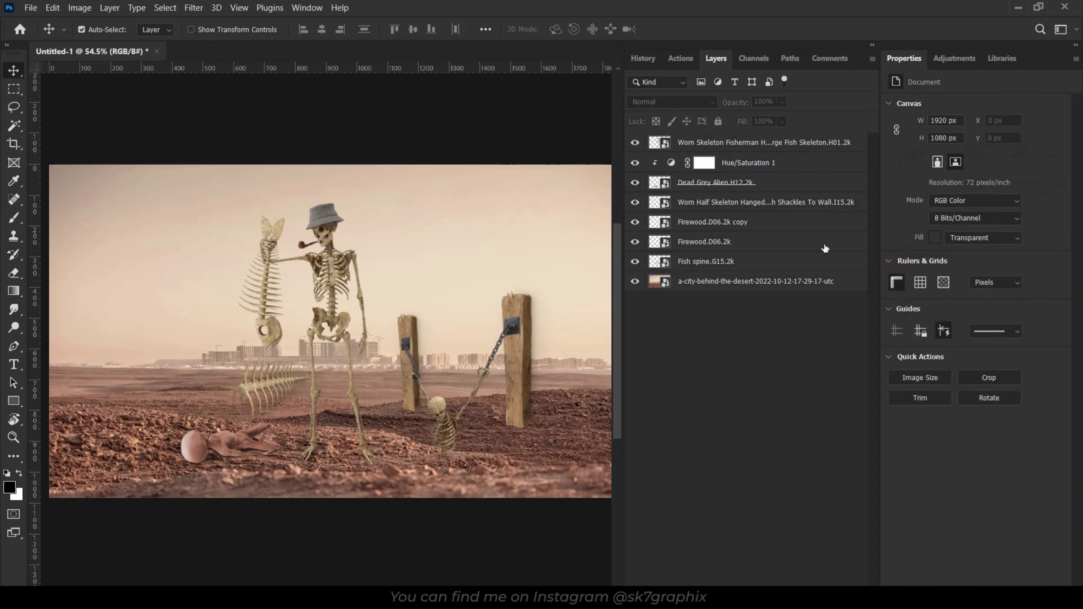
# Reposition the alien and the flipped fish spine, then add a clipped Exposure to the background.
pyautogui.moveTo(240, 443); pyautogui.dragTo(218, 450)
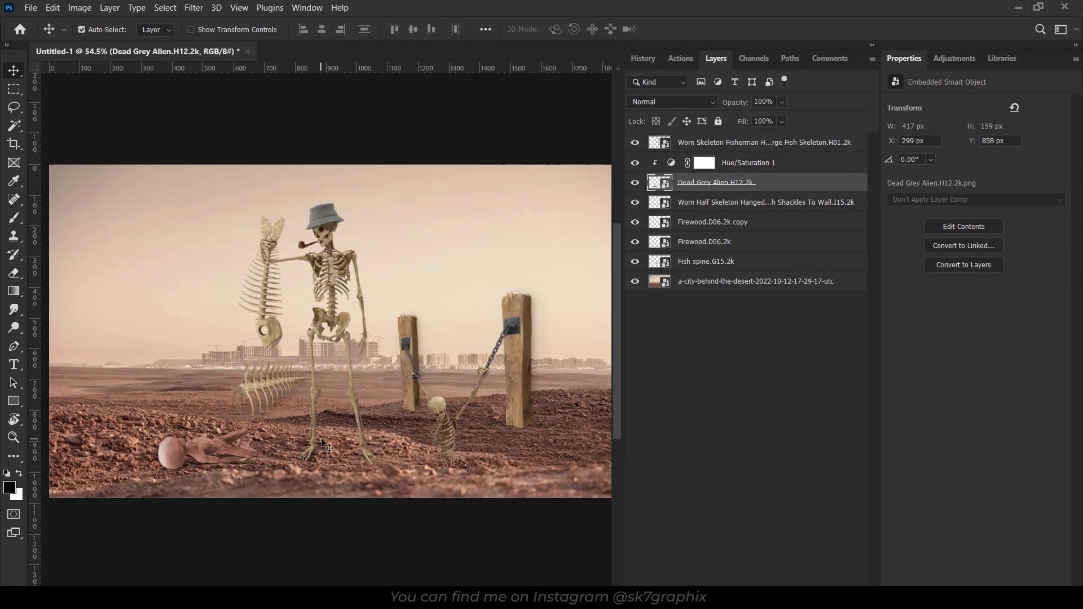
pyautogui.moveTo(273, 388); pyautogui.dragTo(101, 379)
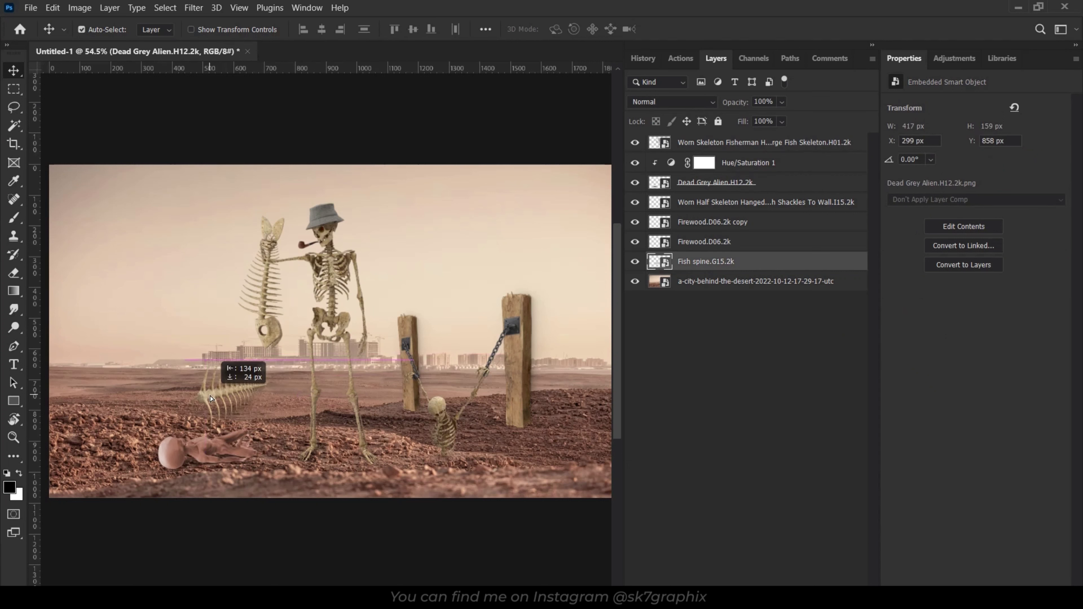
pyautogui.click(52, 7)
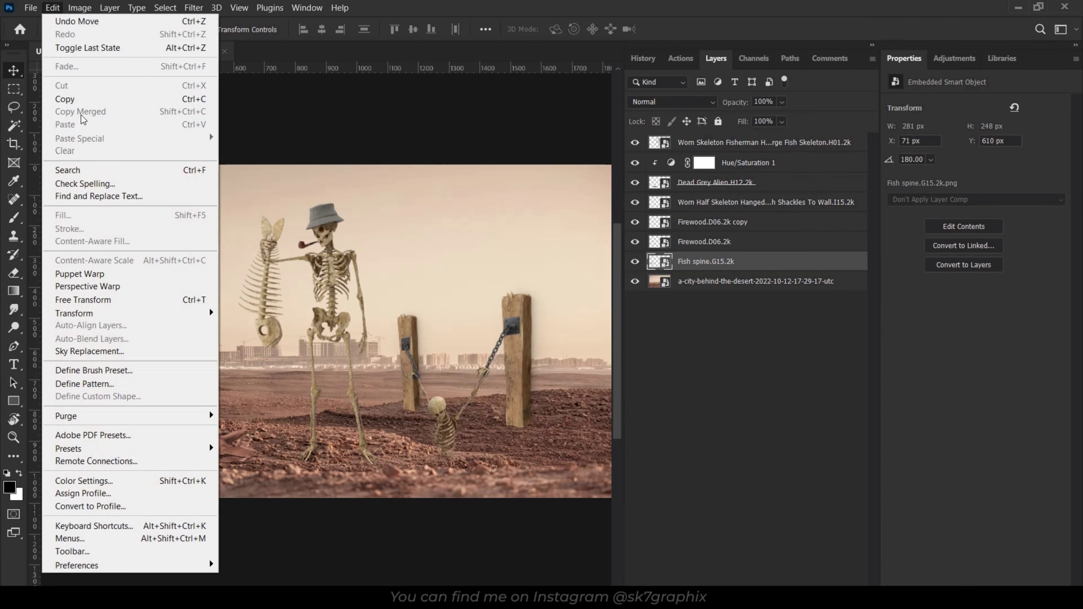
pyautogui.click(277, 520)
pyautogui.moveTo(212, 439)
pyautogui.mouseDown()
pyautogui.moveTo(172, 417)
pyautogui.moveTo(258, 385)
pyautogui.mouseUp()
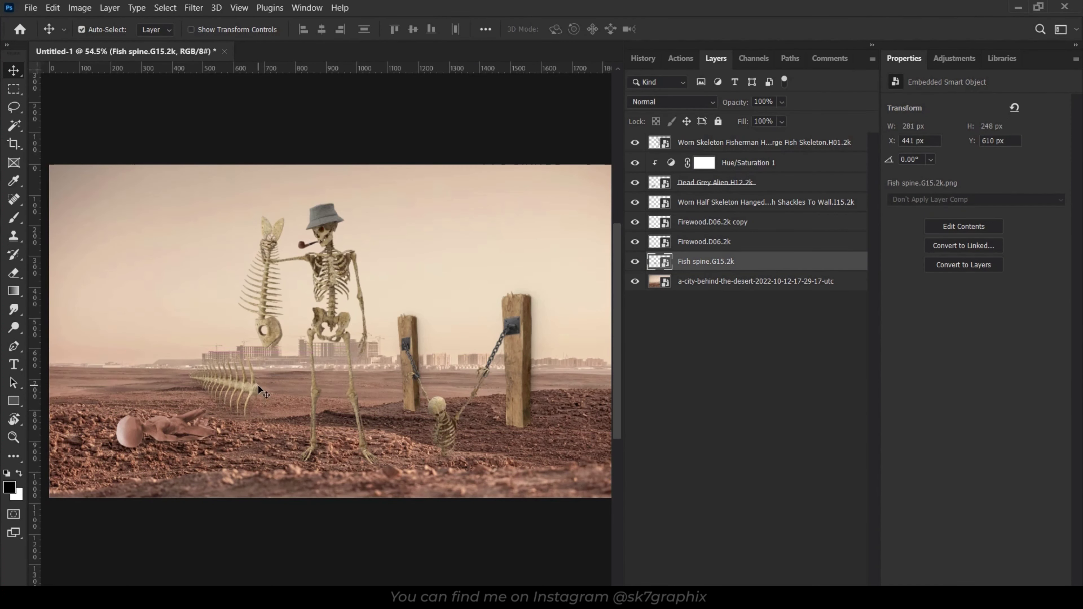
pyautogui.click(317, 385)
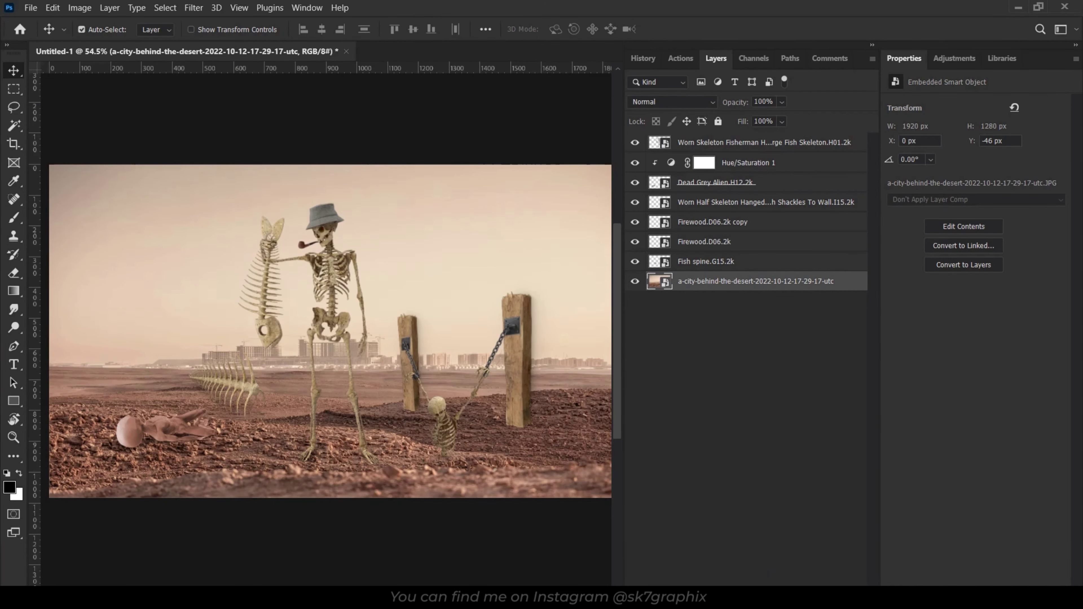
pyautogui.press('F2')
# Invert the Exposure mask and paint contact shadows under the skeleton's feet.
pyautogui.hotkey('ctrl', 'i')
pyautogui.press('b')
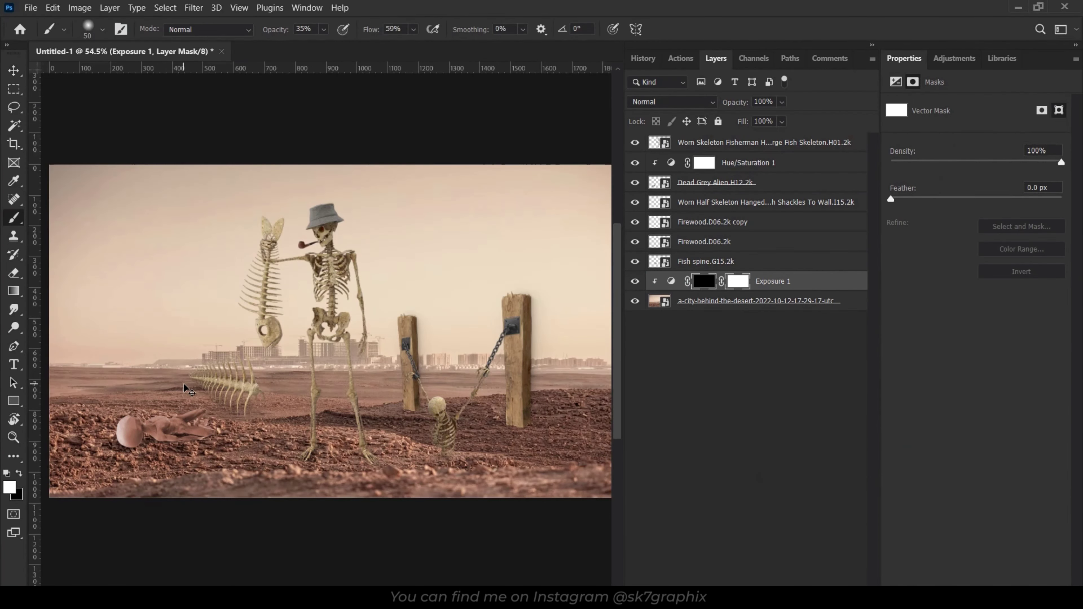
pyautogui.scroll(5, 98, 437)
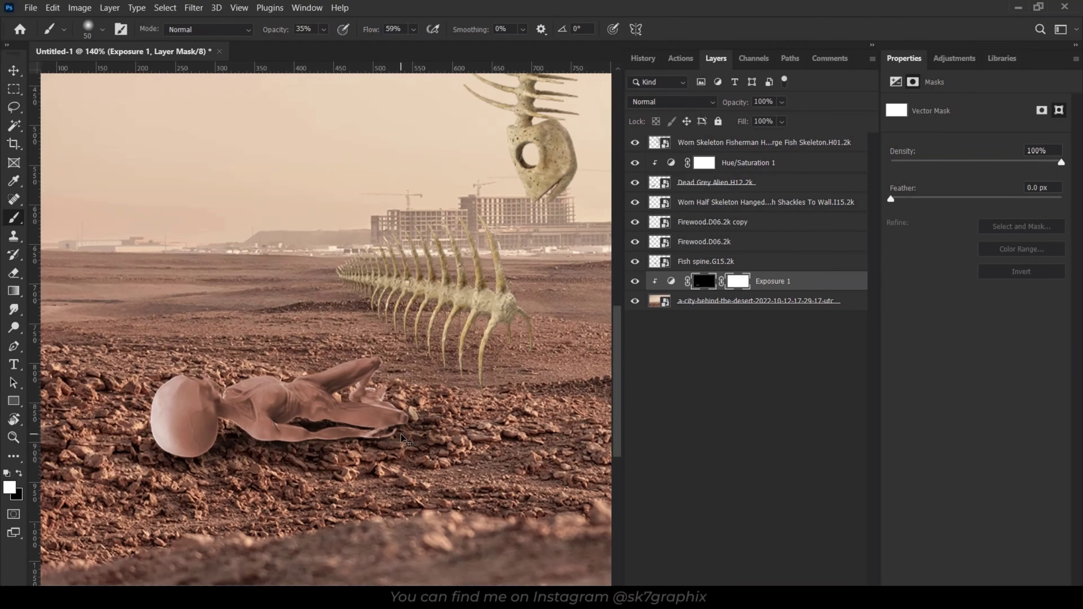
pyautogui.moveTo(363, 424); pyautogui.dragTo(351, 422)
# Zoom to the fish spine and start erasing on its layer, triggering the rasterize prompt.
pyautogui.scroll(-5, 341, 435)
pyautogui.scroll(8, 352, 421)
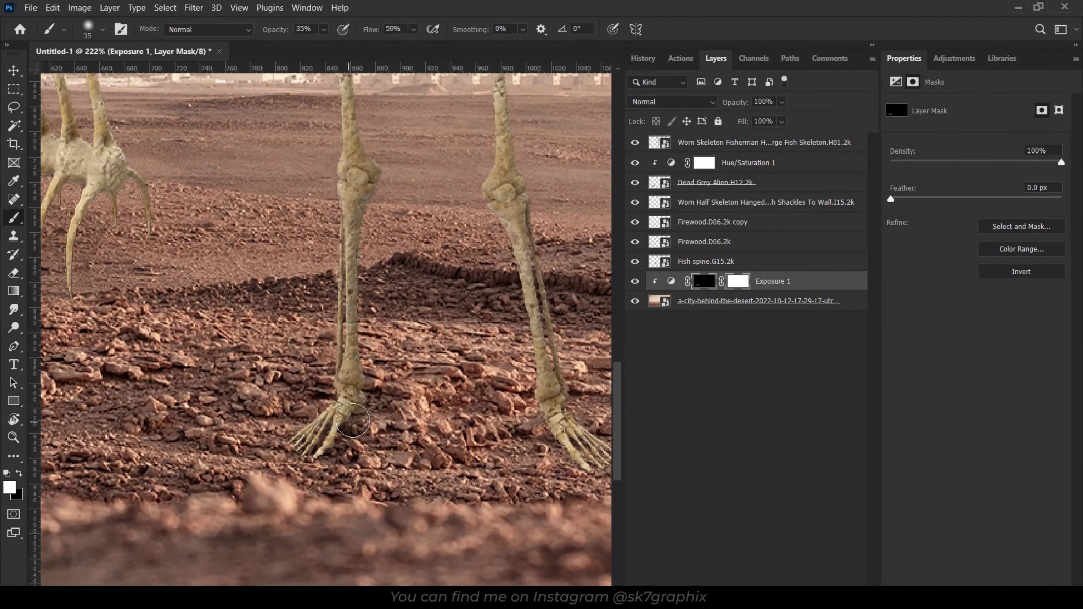
pyautogui.scroll(1, 579, 437)
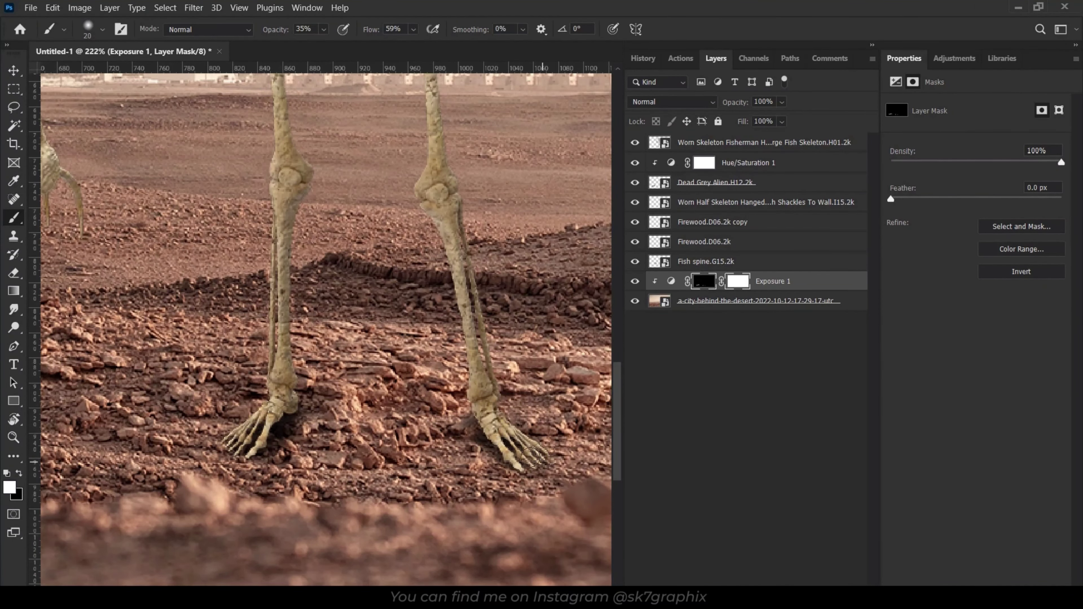
pyautogui.scroll(-5, 579, 438)
pyautogui.scroll(4, 471, 334)
pyautogui.scroll(-5, 475, 336)
pyautogui.scroll(4, 454, 434)
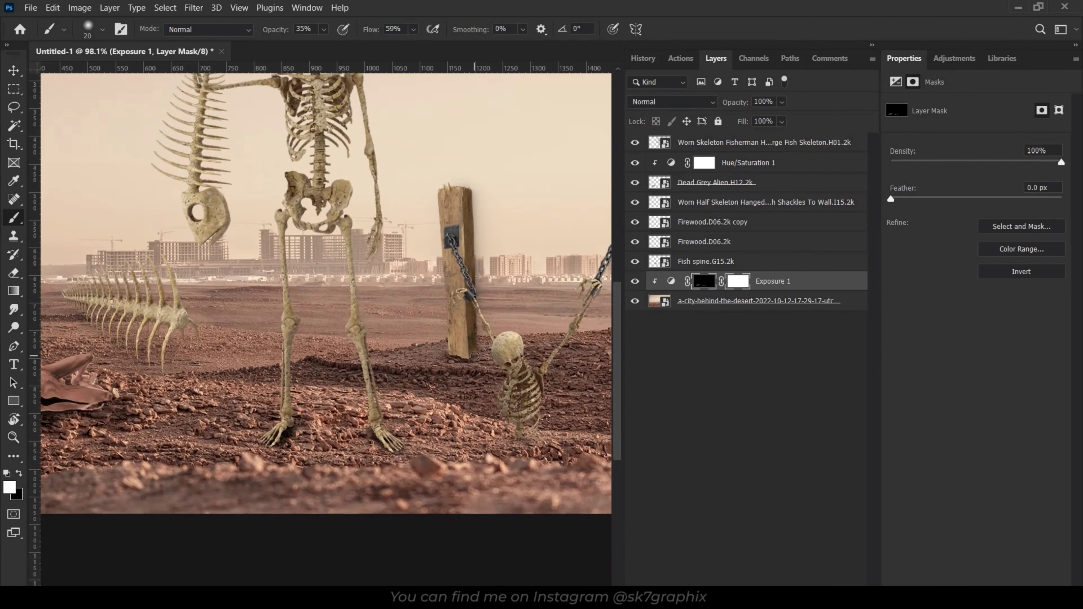
pyautogui.scroll(2, 454, 434)
pyautogui.scroll(-1, 454, 434)
pyautogui.hscroll(2, 454, 434)
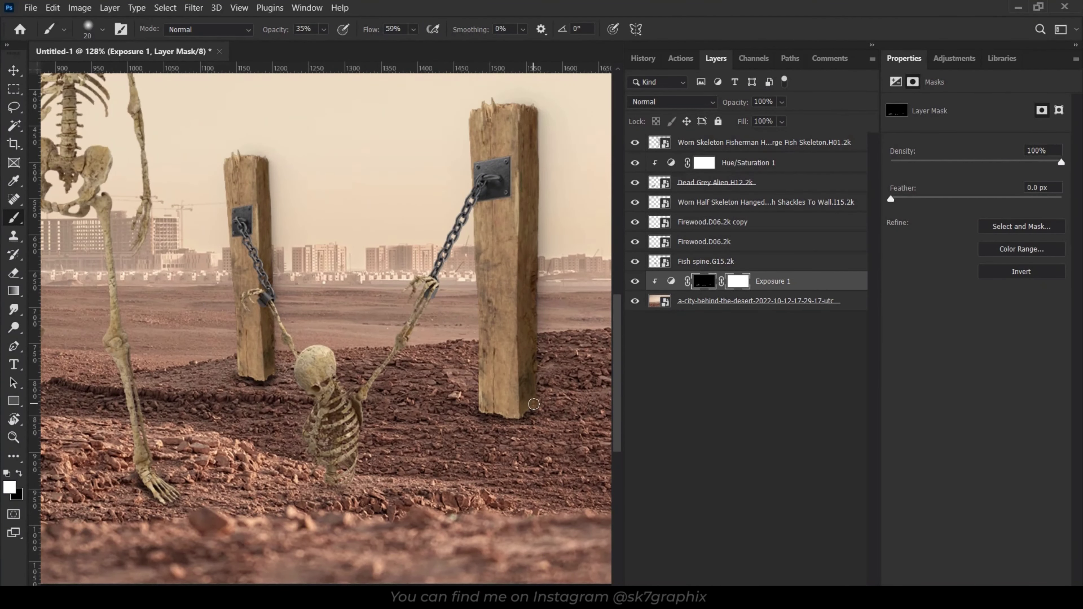
pyautogui.scroll(3, 242, 394)
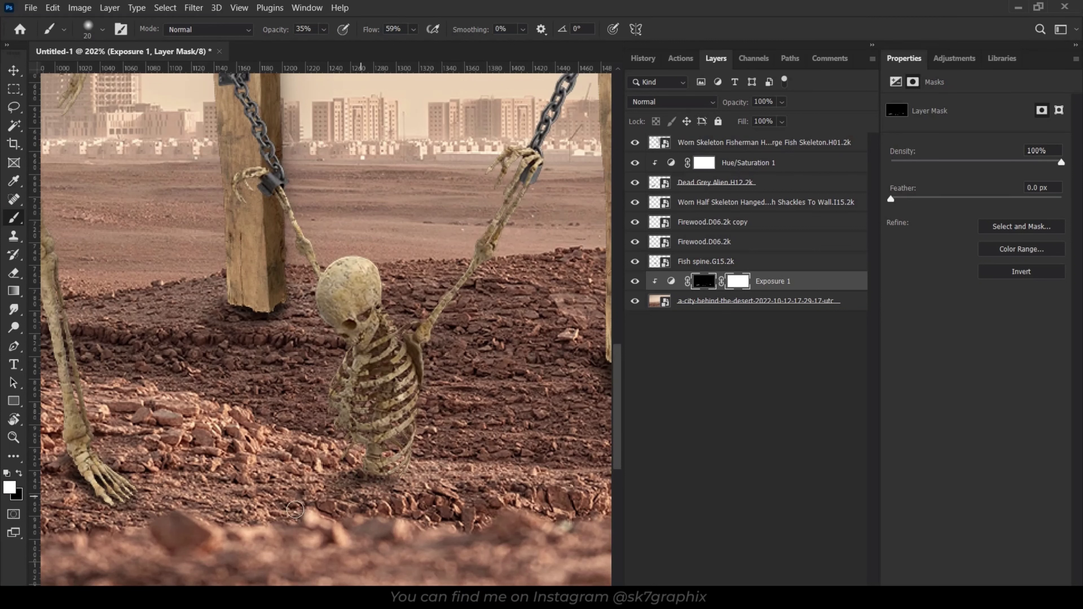
pyautogui.scroll(-6, 175, 490)
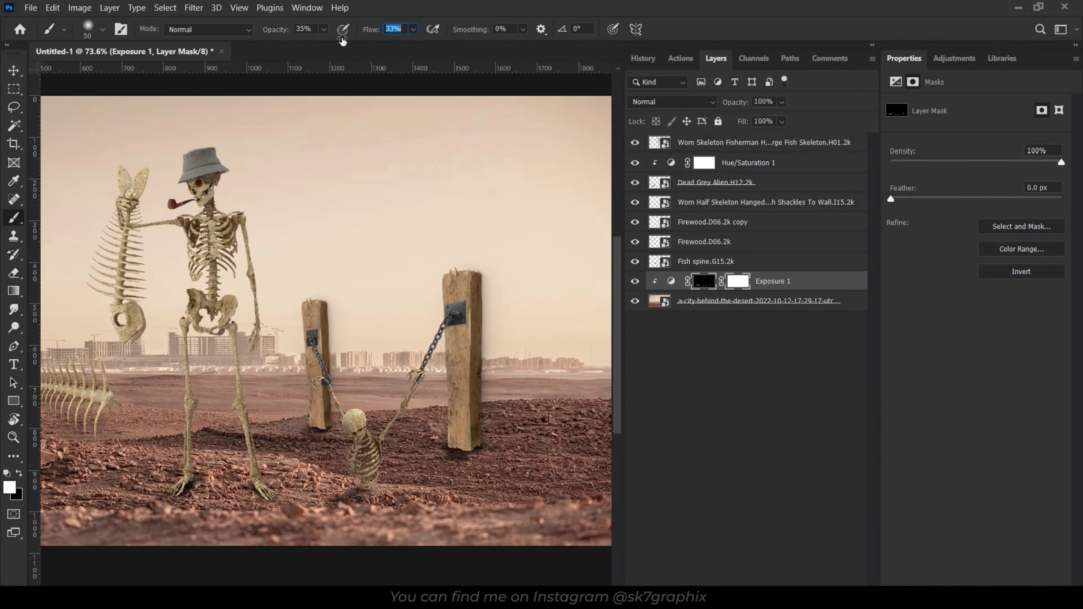
pyautogui.scroll(-2, 271, 516)
pyautogui.scroll(2, 365, 397)
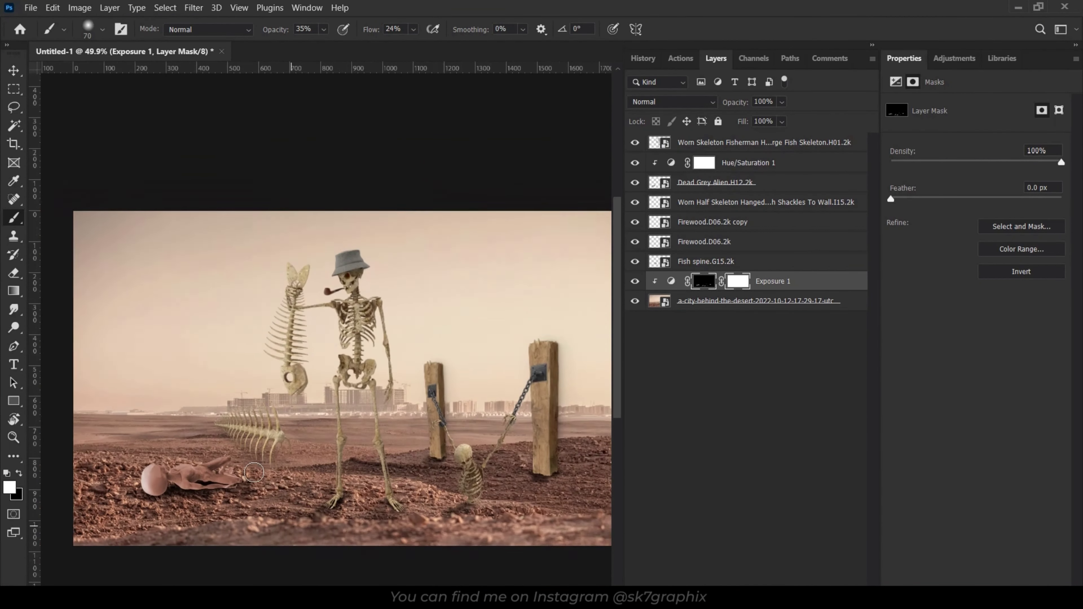
pyautogui.scroll(2, 364, 397)
pyautogui.scroll(2, 364, 397)
pyautogui.press('e')
pyautogui.keyDown('ctrl'); pyautogui.click(358, 390); pyautogui.keyUp('ctrl')
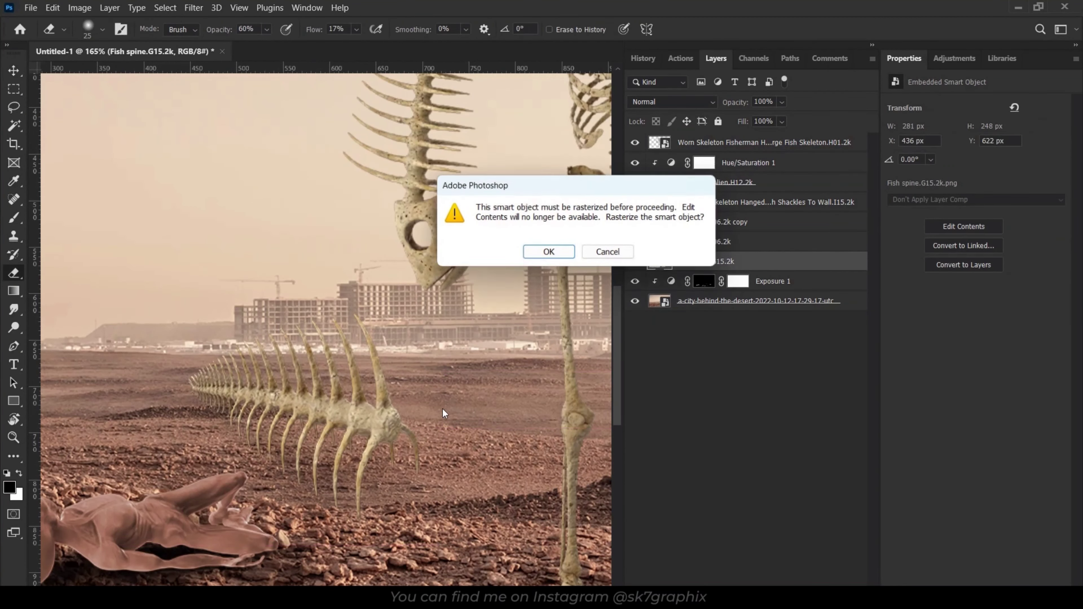
# Rasterize the fish spine smart object and shrink the eraser to trim its rib tips.
pyautogui.press('Return')
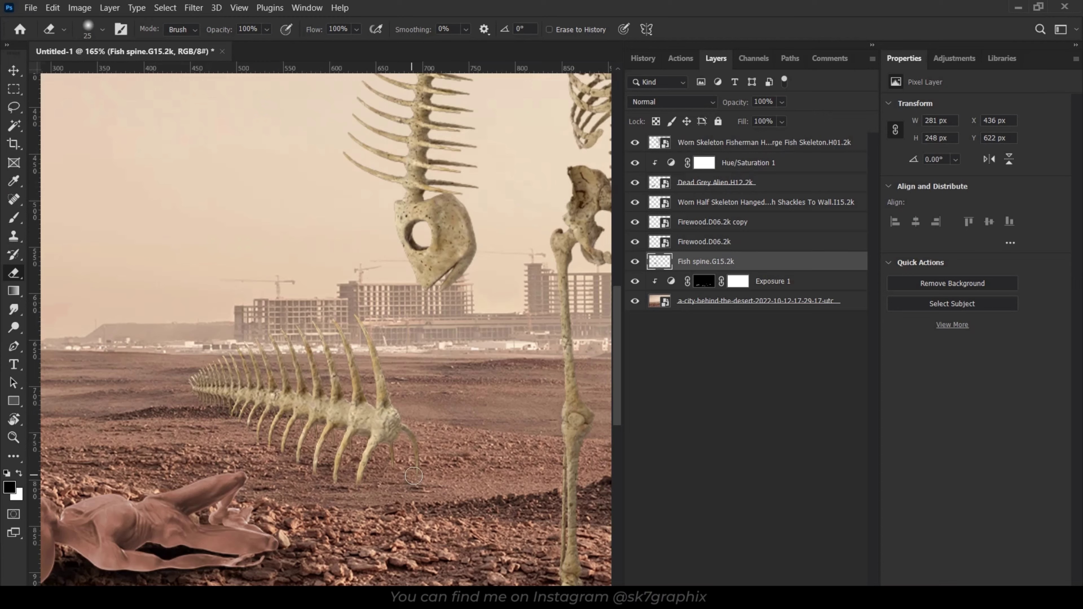
pyautogui.scroll(2, 414, 476)
pyautogui.scroll(2, 383, 456)
pyautogui.press('[')
pyautogui.press('[')
pyautogui.press('[')
# Switch to the brush and target the Exposure 1 layer mask.
pyautogui.press('b')
pyautogui.scroll(-3, 324, 324)
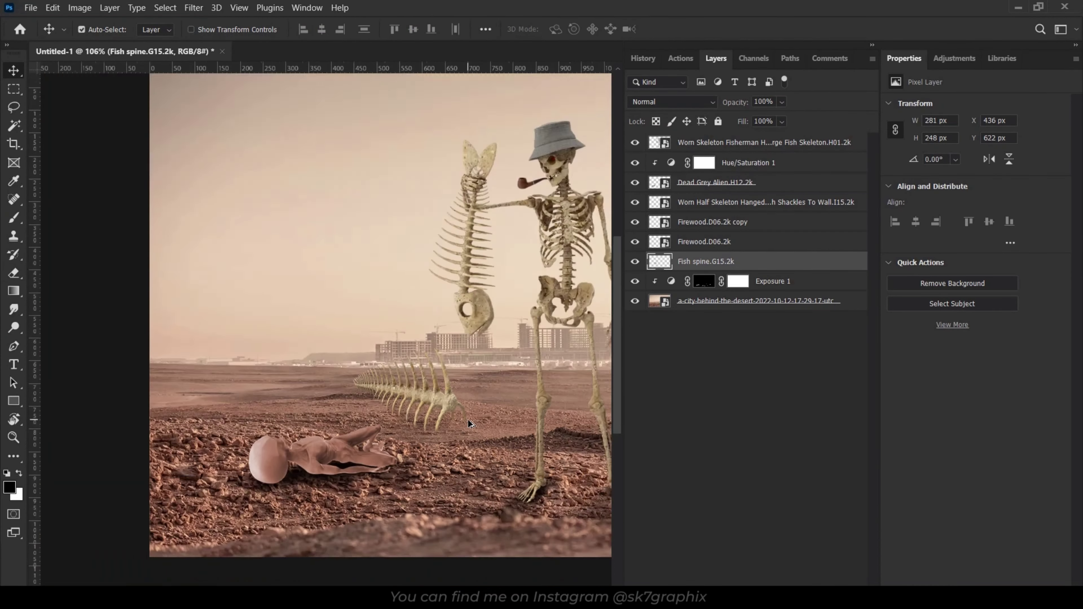
pyautogui.click(703, 280)
pyautogui.scroll(3, 348, 378)
# Paint white on the Exposure 1 mask to shadow the fish spine's legs.
pyautogui.press('x')
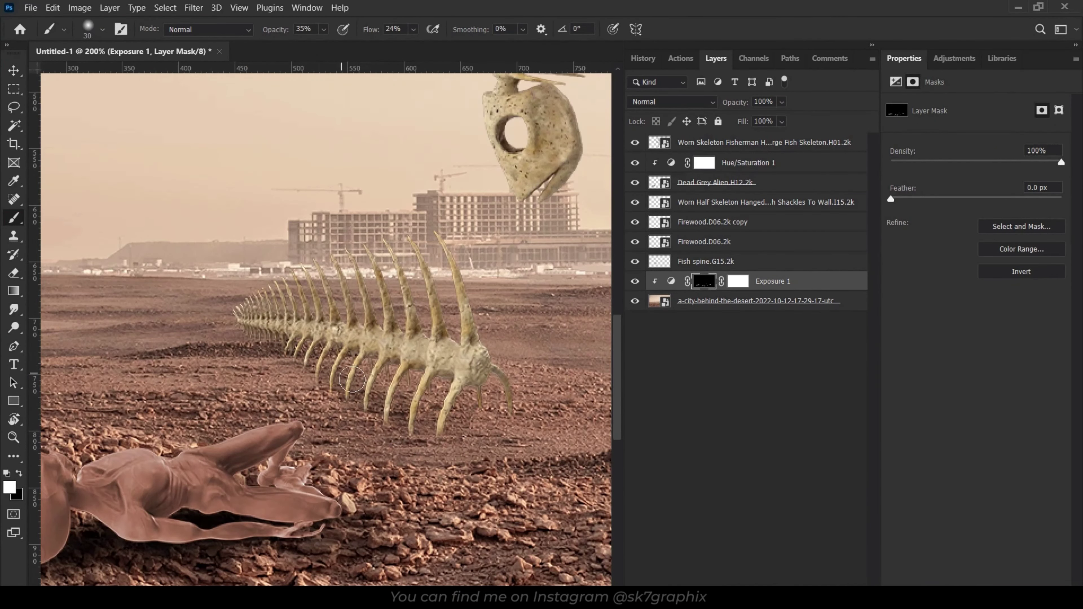
pyautogui.press(']')
pyautogui.press(']')
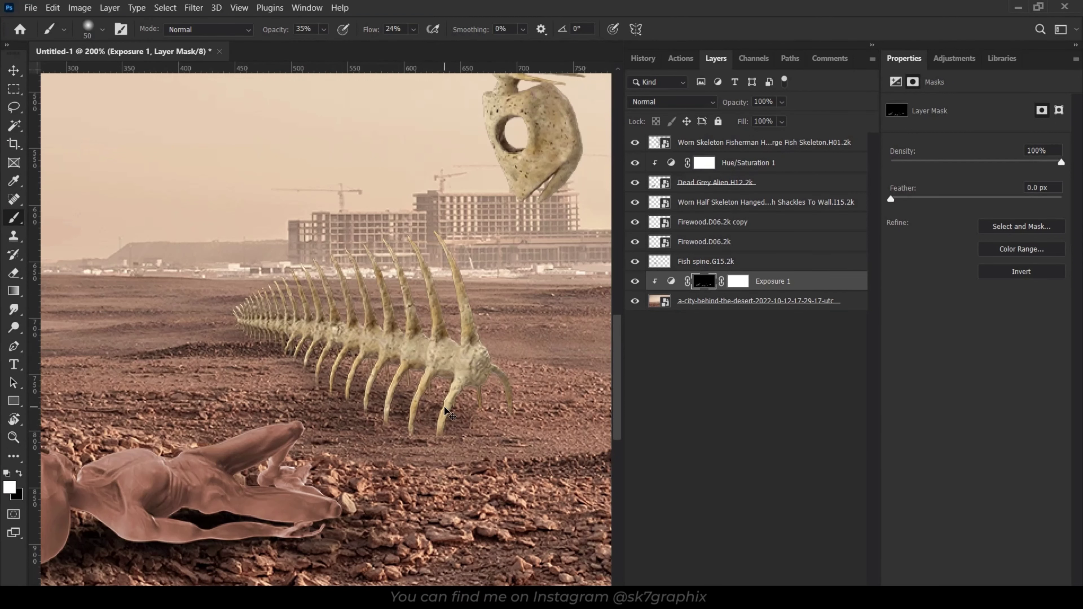
pyautogui.moveTo(445, 411); pyautogui.dragTo(457, 415)
pyautogui.press('[')
pyautogui.press('[')
pyautogui.press('[')
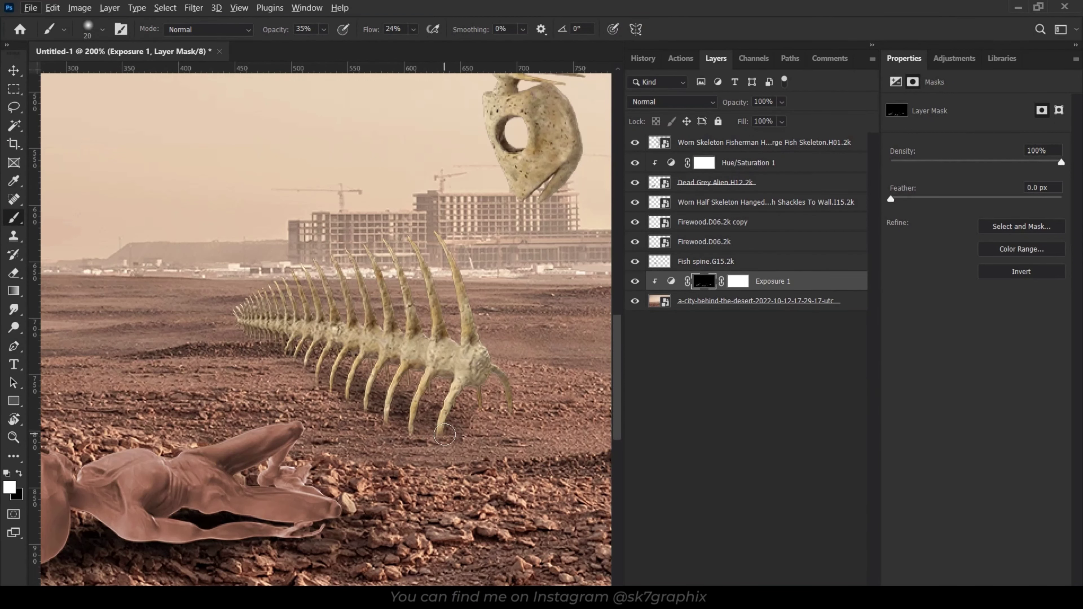
pyautogui.scroll(3, 470, 400)
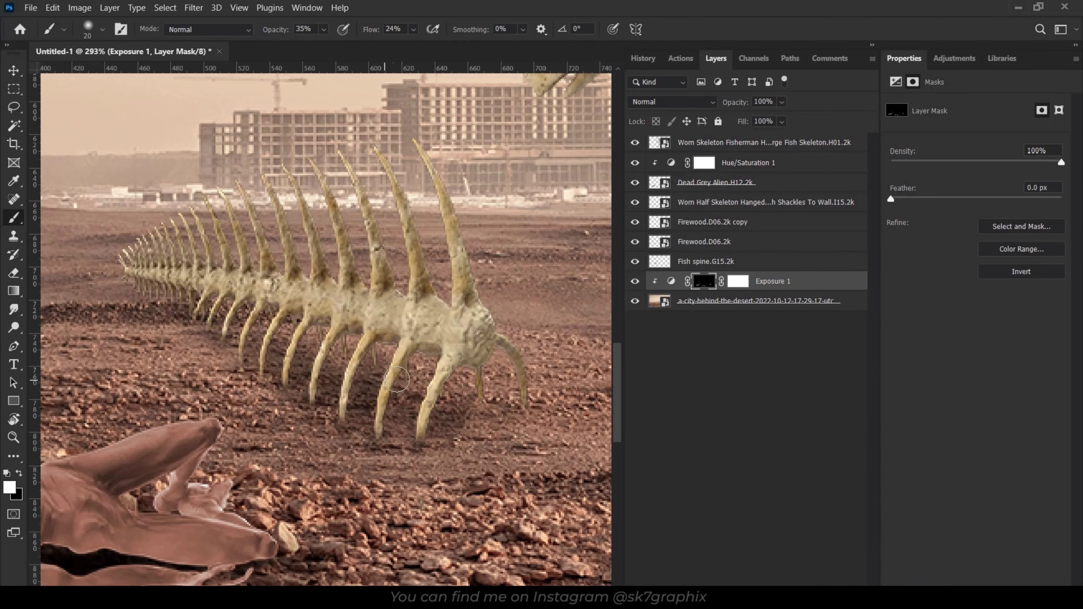
# Fit the image in view, enlarge the brush, and select the top layer of the stack.
pyautogui.hotkey('ctrl', '0')
pyautogui.scroll(1, 468, 440)
pyautogui.press(']')
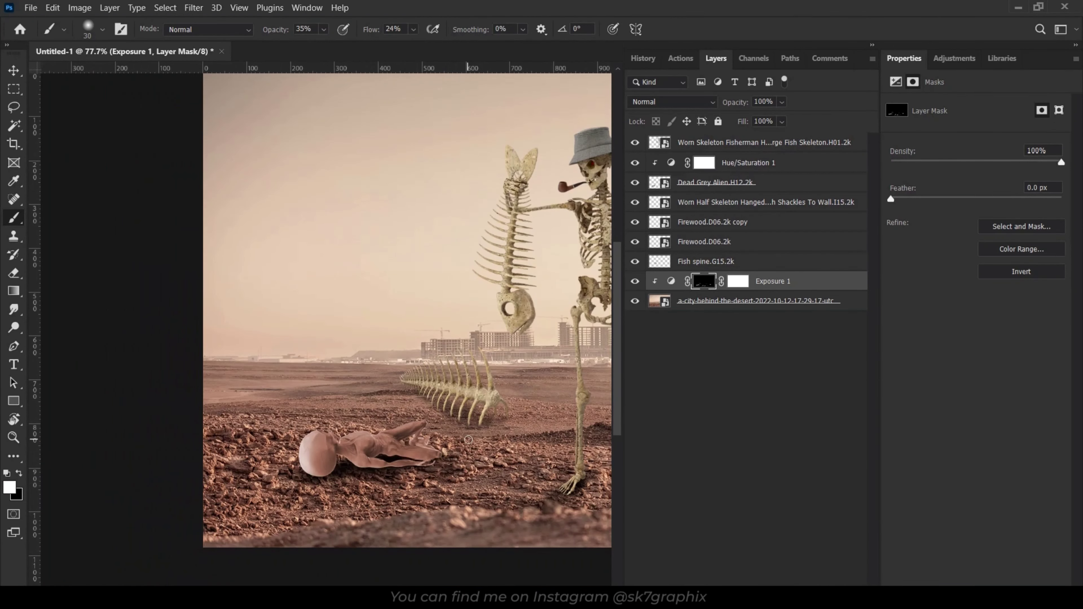
pyautogui.press(']')
pyautogui.press(']')
pyautogui.press(']')
pyautogui.scroll(-3, 465, 432)
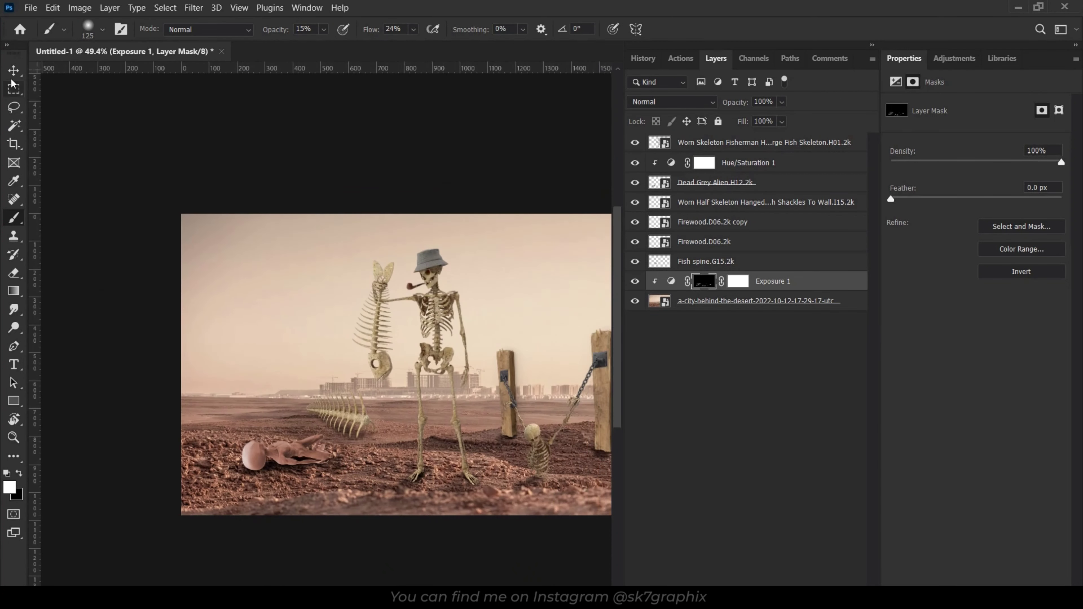
pyautogui.press('v')
pyautogui.hotkey('alt', ']')
pyautogui.hotkey('alt', 'shift', ']')
# Add an Exposure layer at +0.28 on top and delete the extra Exposure layer.
pyautogui.click(794, 593)
pyautogui.click(822, 435)
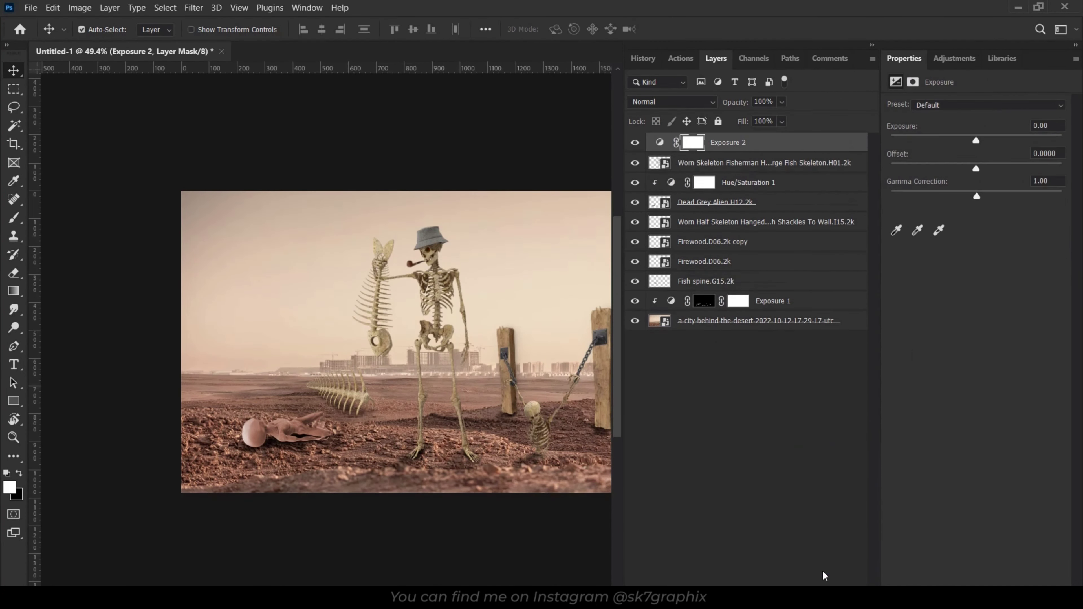
pyautogui.moveTo(975, 141); pyautogui.dragTo(980, 140)
pyautogui.click(794, 593)
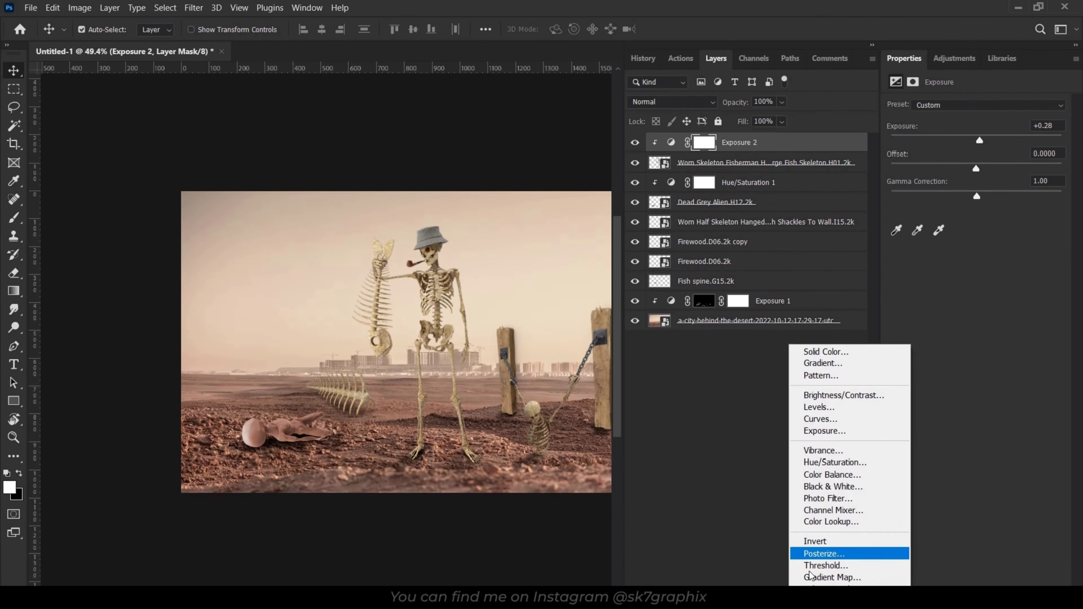
pyautogui.click(822, 431)
pyautogui.scroll(1, 398, 380)
pyautogui.press('Delete')
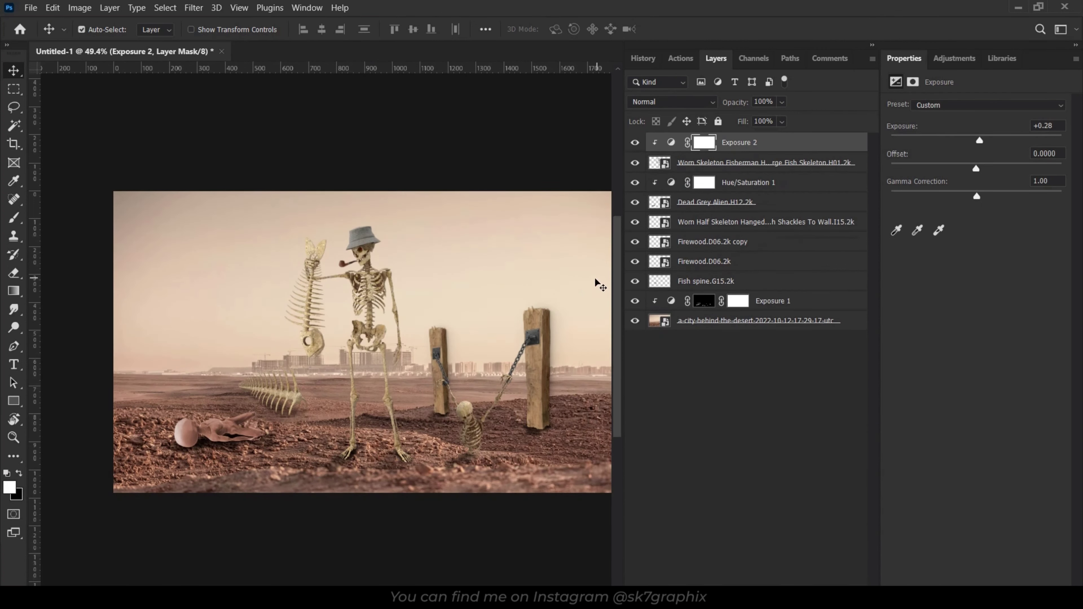
# Set Hue/Saturation 1 lightness to -12 and show the Firewood.D06.2k layer again.
pyautogui.scroll(-1, 595, 285)
pyautogui.scroll(1, 479, 412)
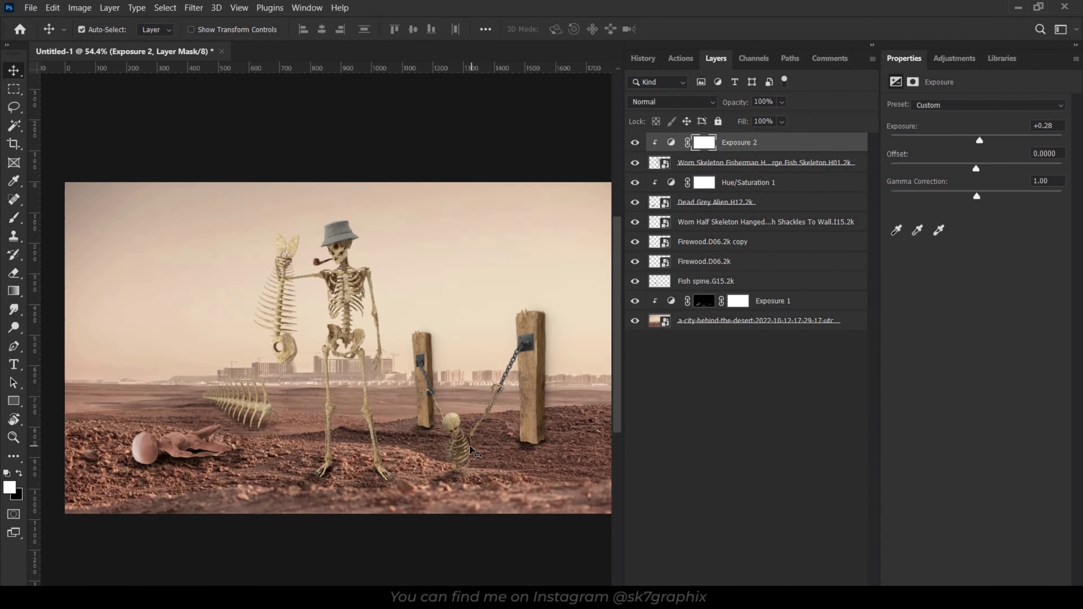
pyautogui.scroll(-2, 471, 451)
pyautogui.click(711, 192)
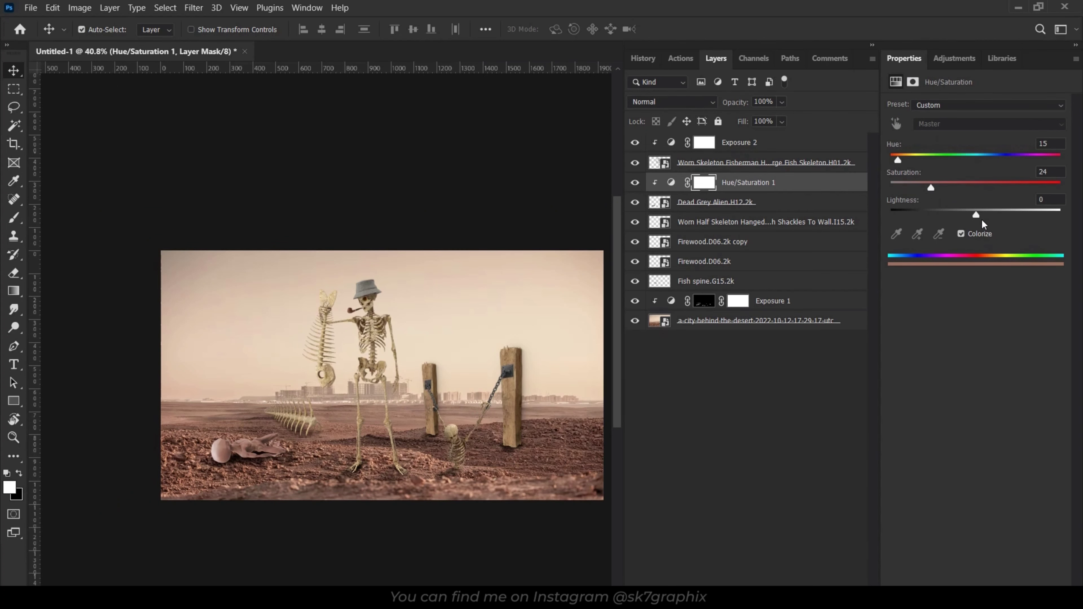
pyautogui.moveTo(982, 221); pyautogui.dragTo(971, 220)
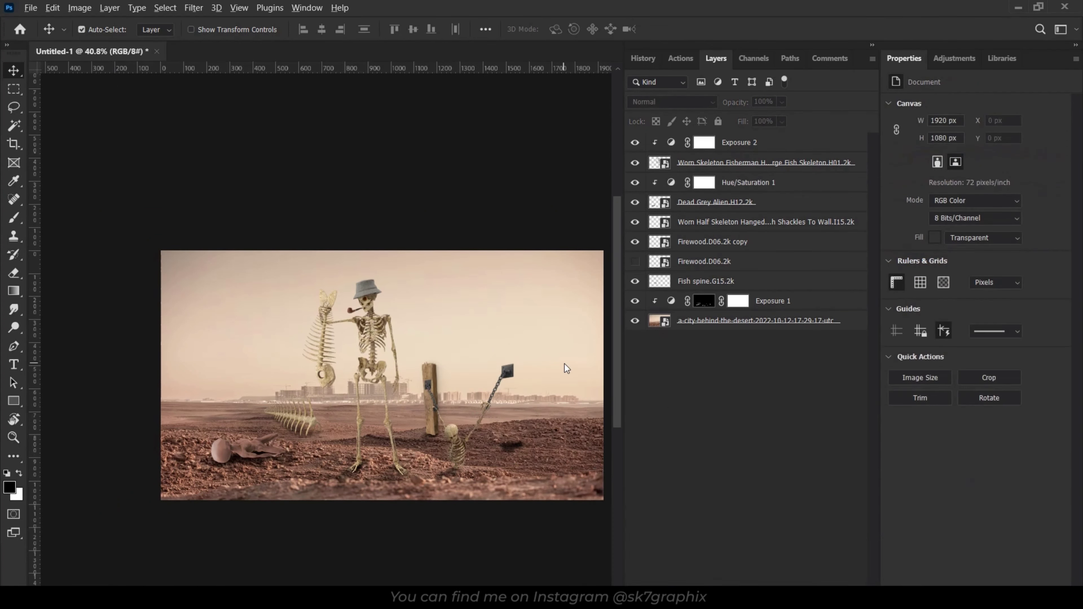
pyautogui.scroll(2, 564, 368)
pyautogui.click(635, 262)
# Delete the haze beside the Firewood.D06.2k post using a Polygonal Lasso selection.
pyautogui.click(703, 261)
pyautogui.press('l')
pyautogui.scroll(5, 478, 495)
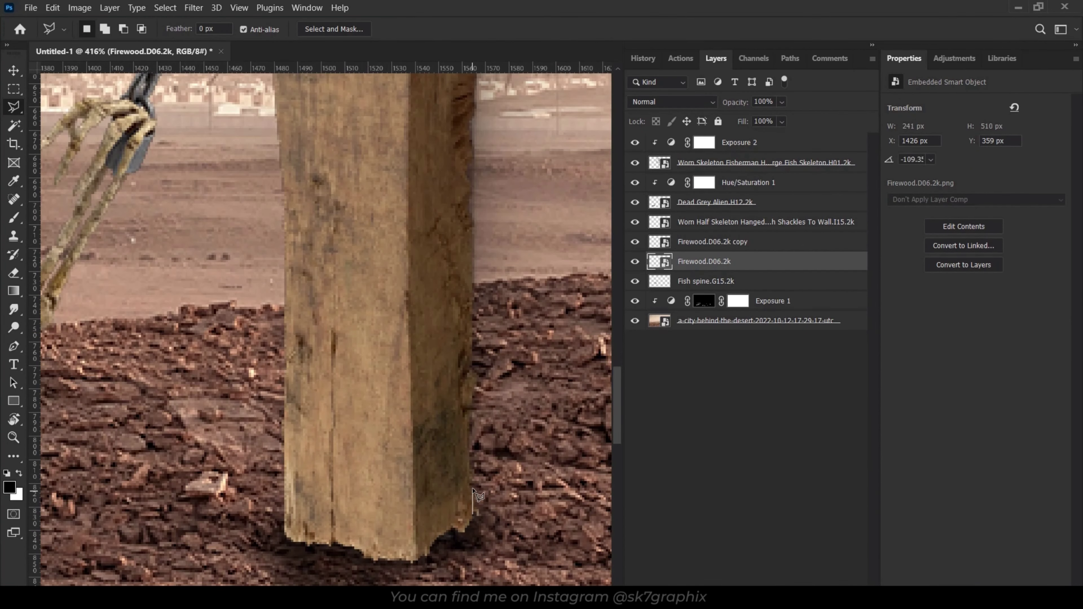
pyautogui.scroll(3, 477, 183)
pyautogui.scroll(3, 476, 162)
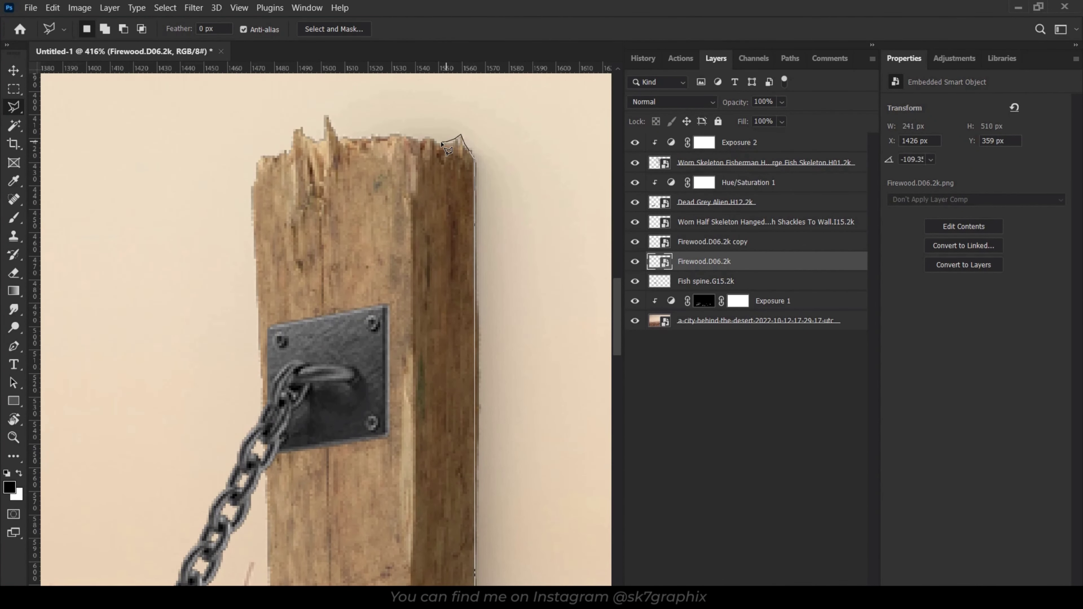
pyautogui.scroll(-2, 426, 213)
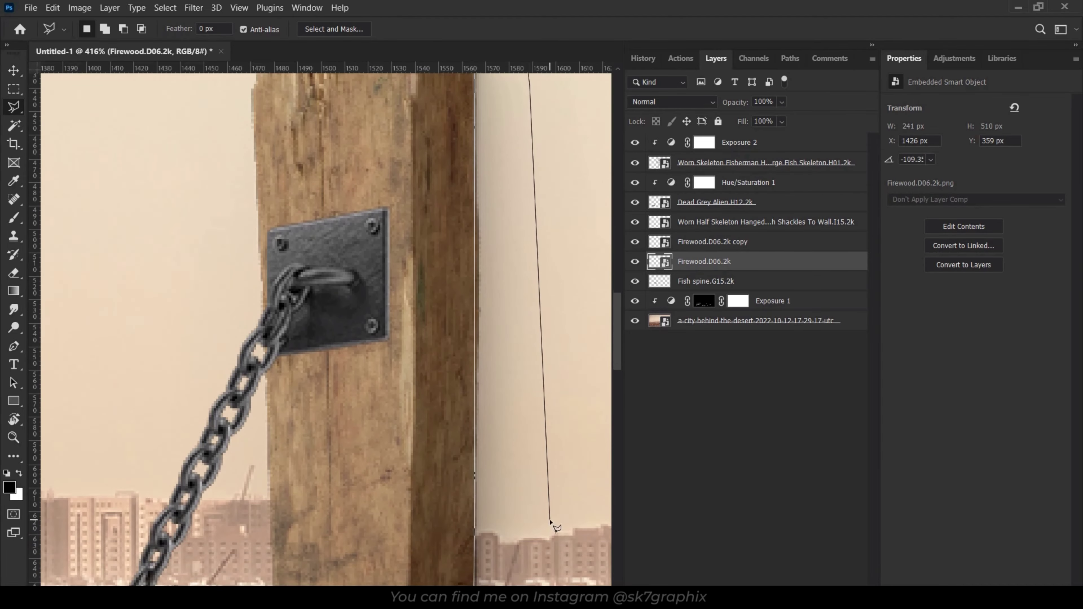
pyautogui.scroll(-2, 448, 319)
pyautogui.scroll(-2, 469, 427)
pyautogui.click(475, 458)
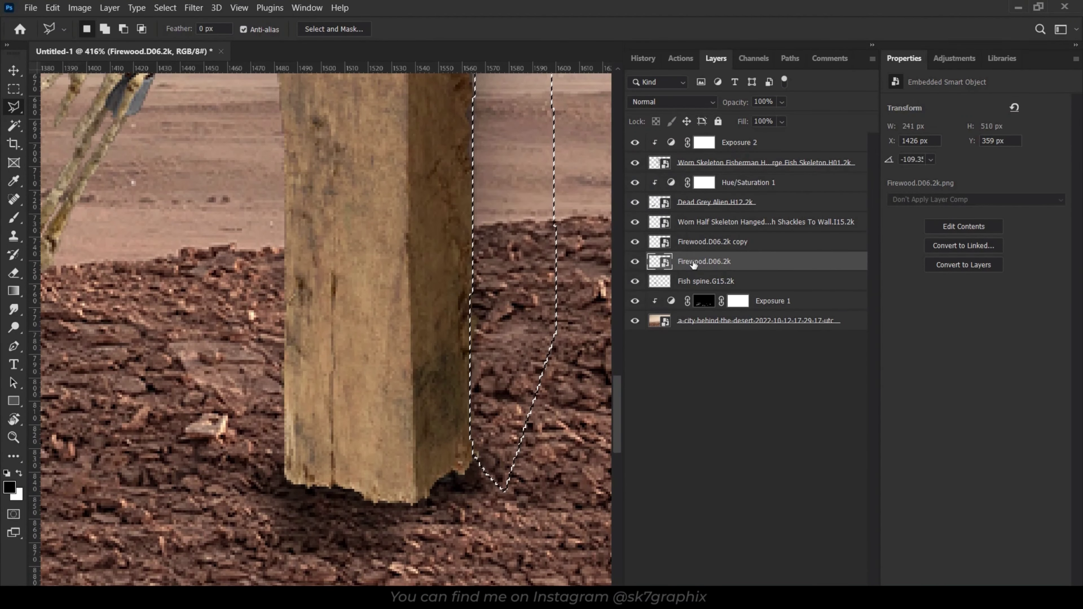
pyautogui.press('Delete')
pyautogui.hotkey('ctrl', 'd')
# Delete two more leftover patches beside the post and the skeleton's arm.
pyautogui.scroll(-5, 448, 160)
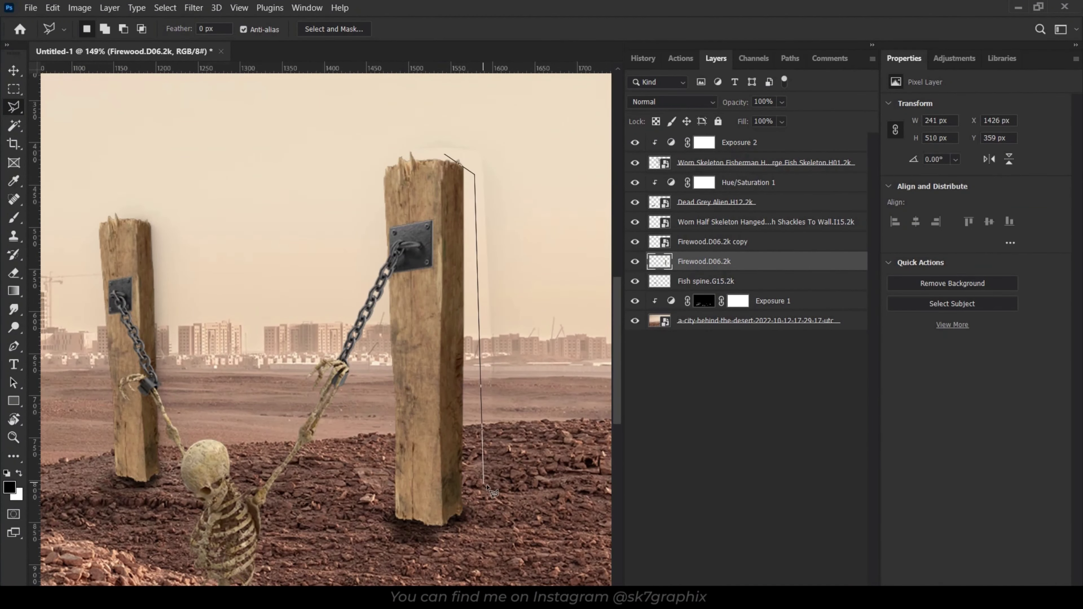
pyautogui.click(593, 486)
pyautogui.scroll(3, 592, 427)
pyautogui.click(588, 236)
pyautogui.click(442, 345)
pyautogui.press('Delete')
pyautogui.hotkey('ctrl', 'd')
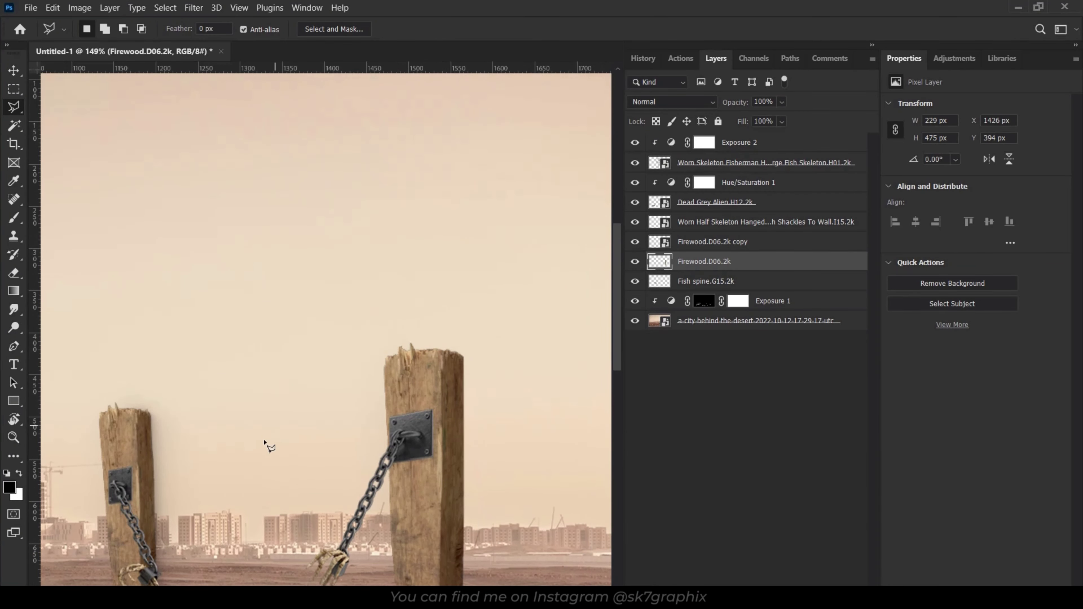
pyautogui.scroll(3, 166, 442)
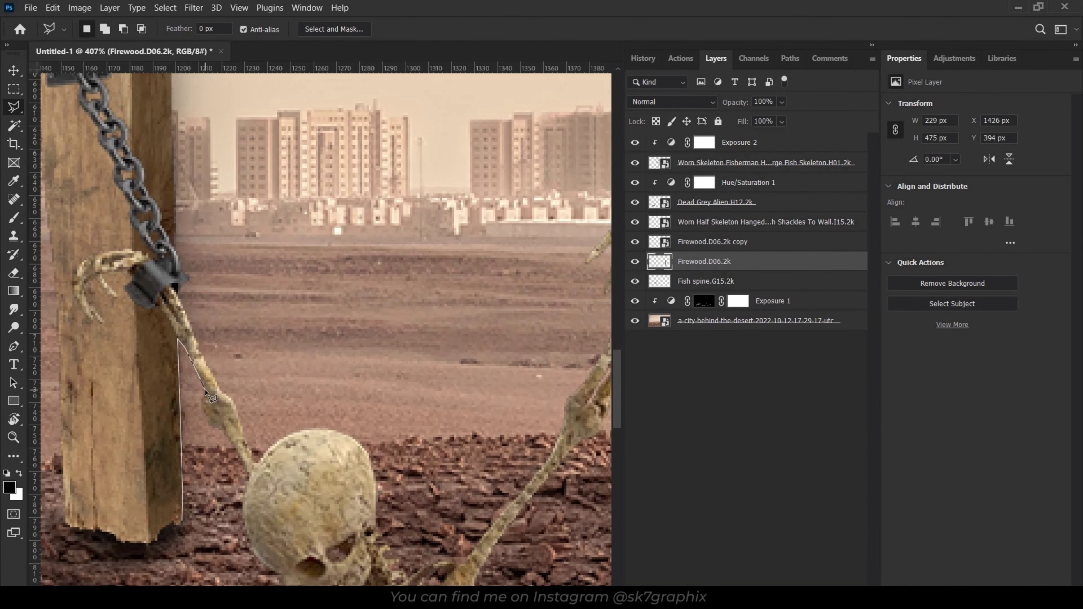
pyautogui.click(187, 528)
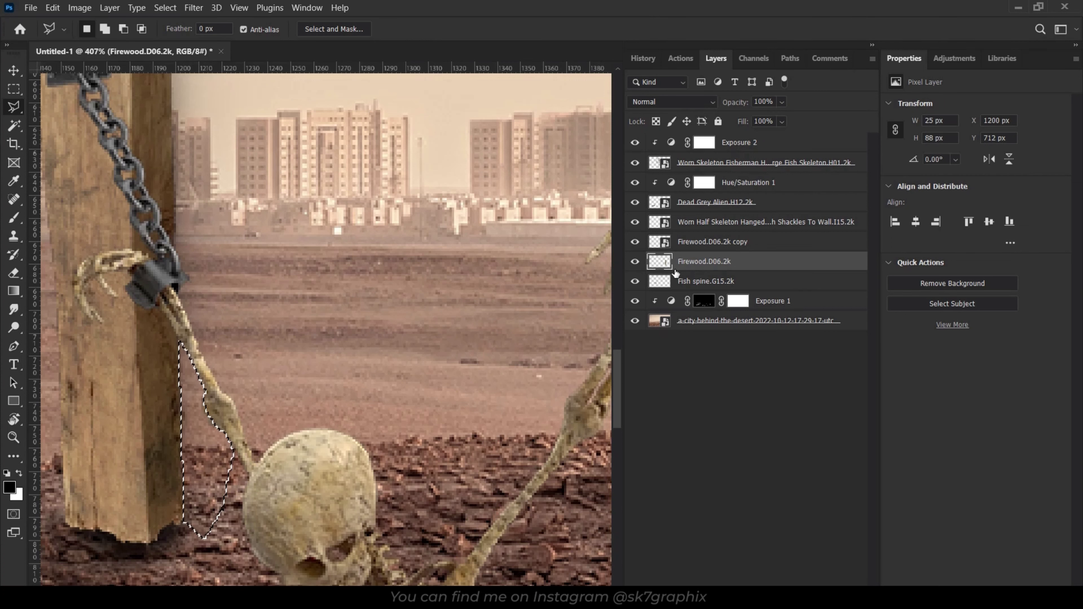
pyautogui.press('Delete')
pyautogui.hotkey('ctrl', 'd')
# Outline the haze beside the left post and select the Firewood.D06.2k copy layer.
pyautogui.scroll(3, 186, 416)
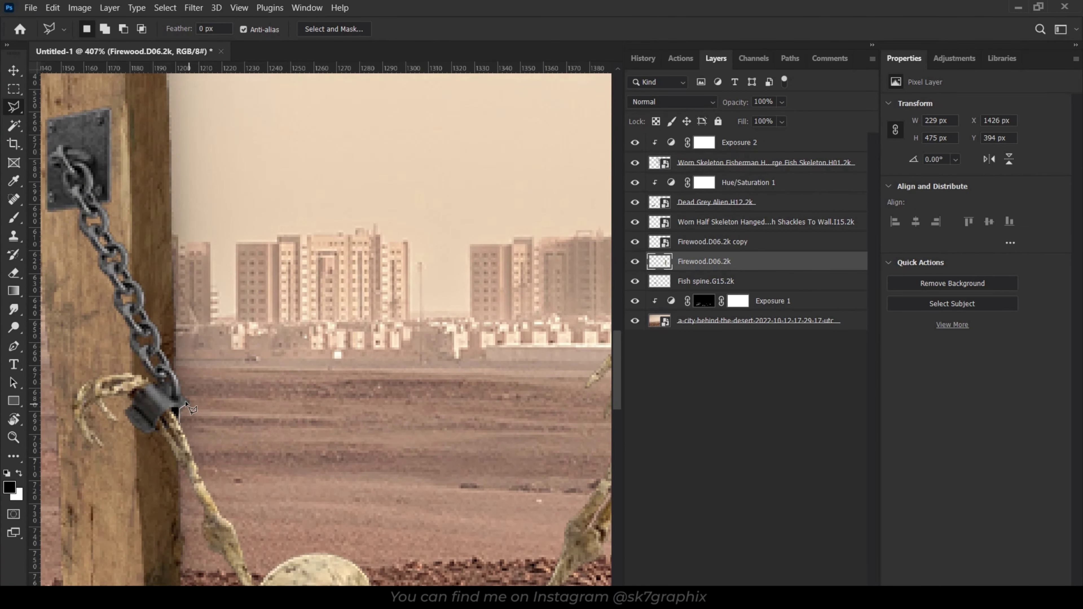
pyautogui.scroll(6, 173, 299)
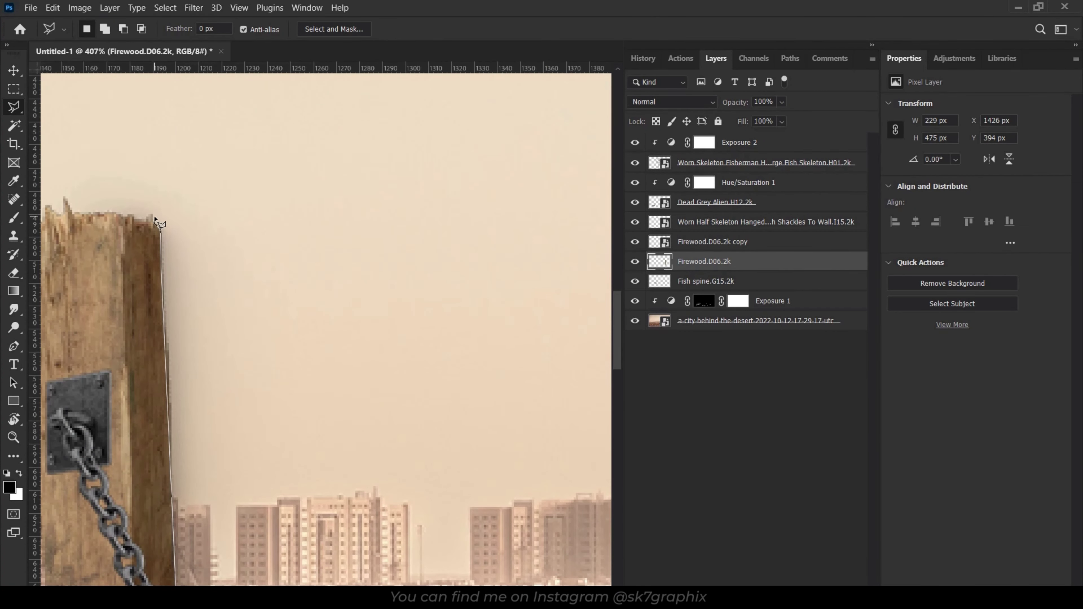
pyautogui.click(459, 314)
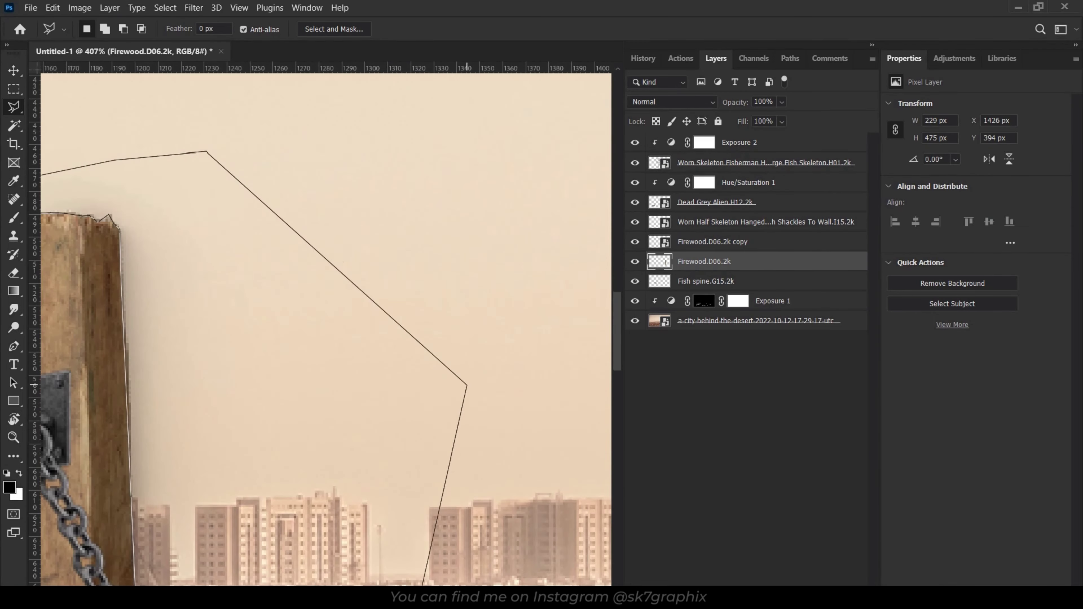
pyautogui.scroll(-8, 314, 554)
pyautogui.click(262, 546)
pyautogui.click(141, 411)
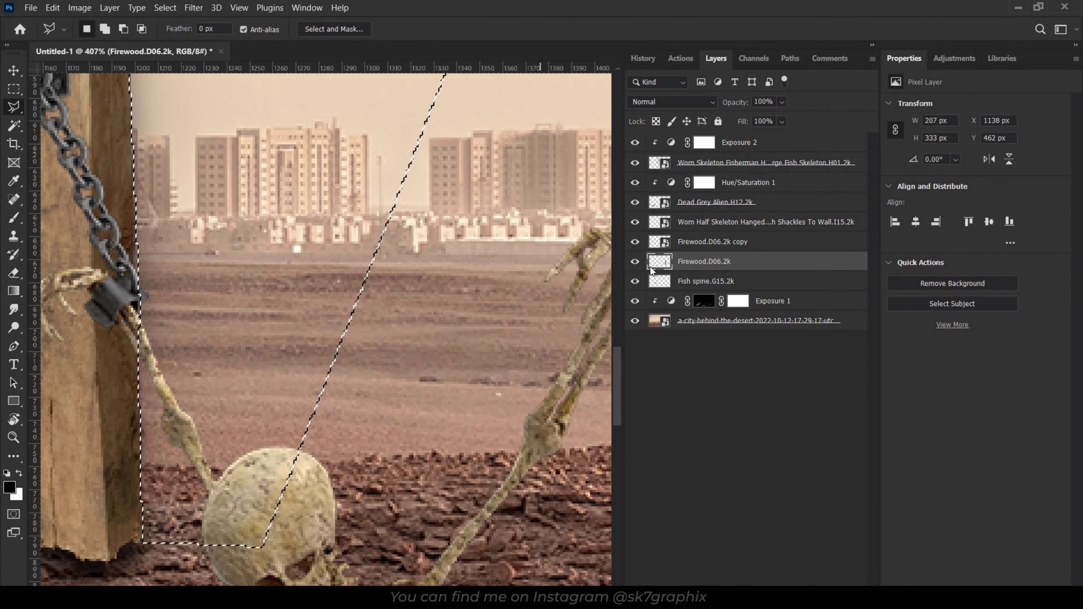
pyautogui.click(712, 242)
pyautogui.hotkey('ctrl', '0')
# Clip an Exposure layer of about -3.9 with an inverted mask to the first Firewood post.
pyautogui.press('v')
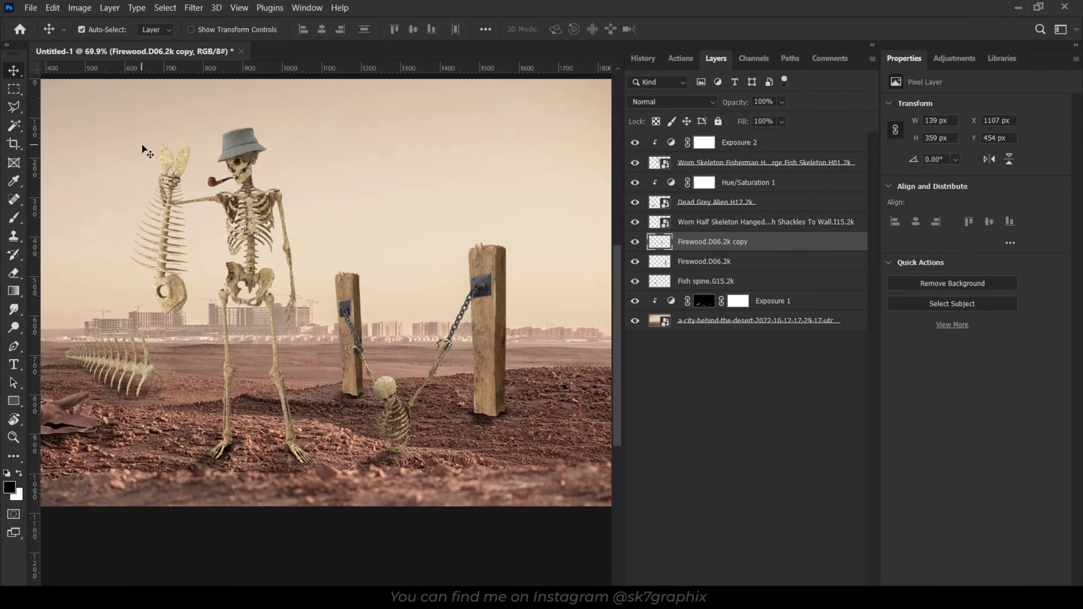
pyautogui.click(703, 261)
pyautogui.click(823, 430)
pyautogui.moveTo(976, 140); pyautogui.dragTo(950, 140)
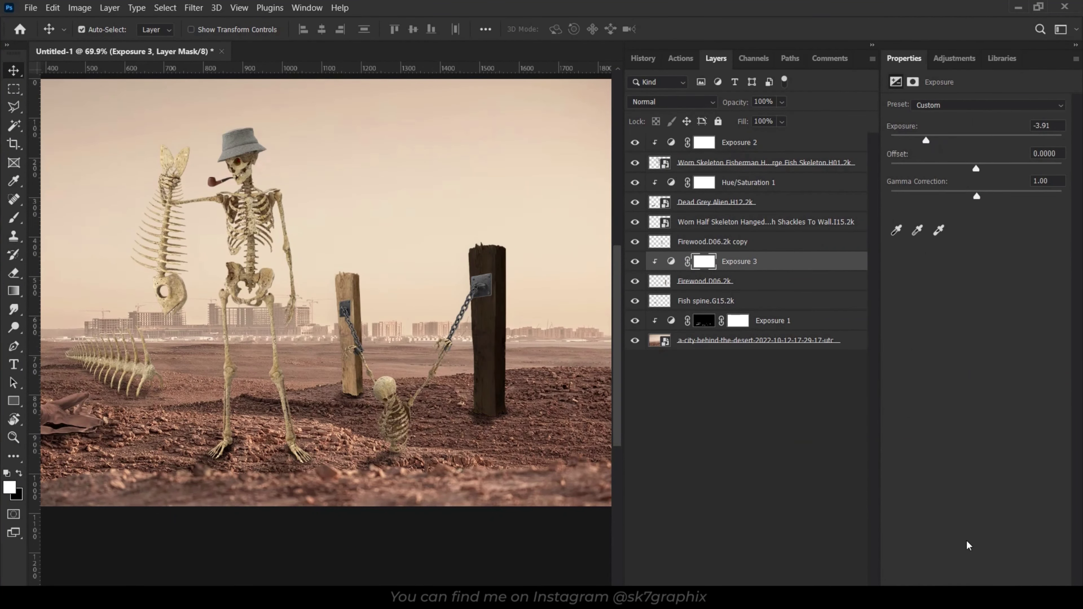
pyautogui.hotkey('ctrl', 'i')
pyautogui.press('p')
pyautogui.scroll(8, 483, 282)
pyautogui.press('b')
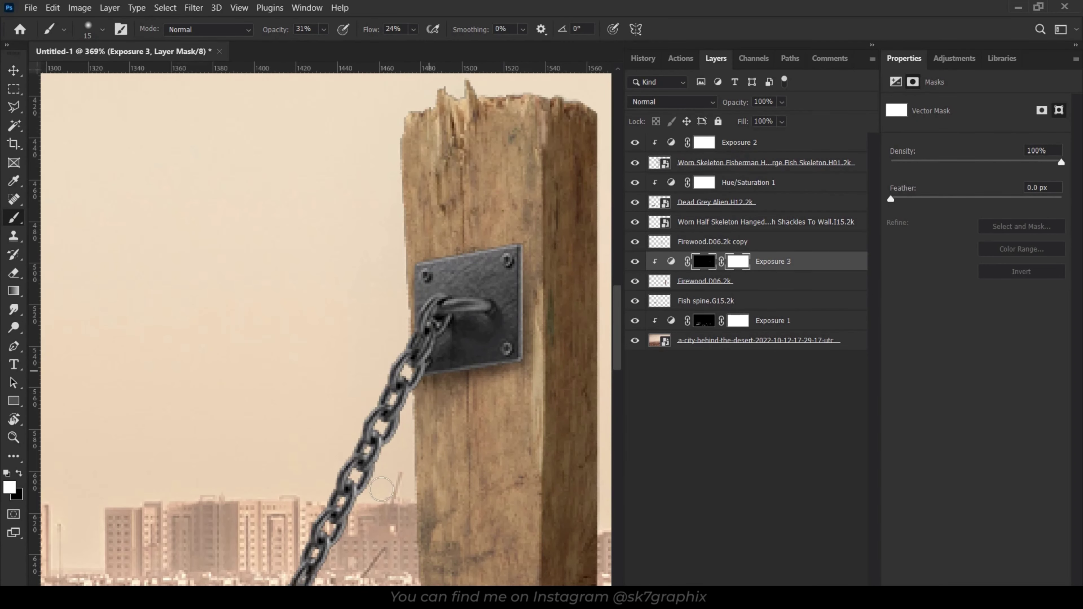
pyautogui.scroll(-5, 380, 488)
pyautogui.scroll(4, 378, 407)
pyautogui.scroll(2, 379, 406)
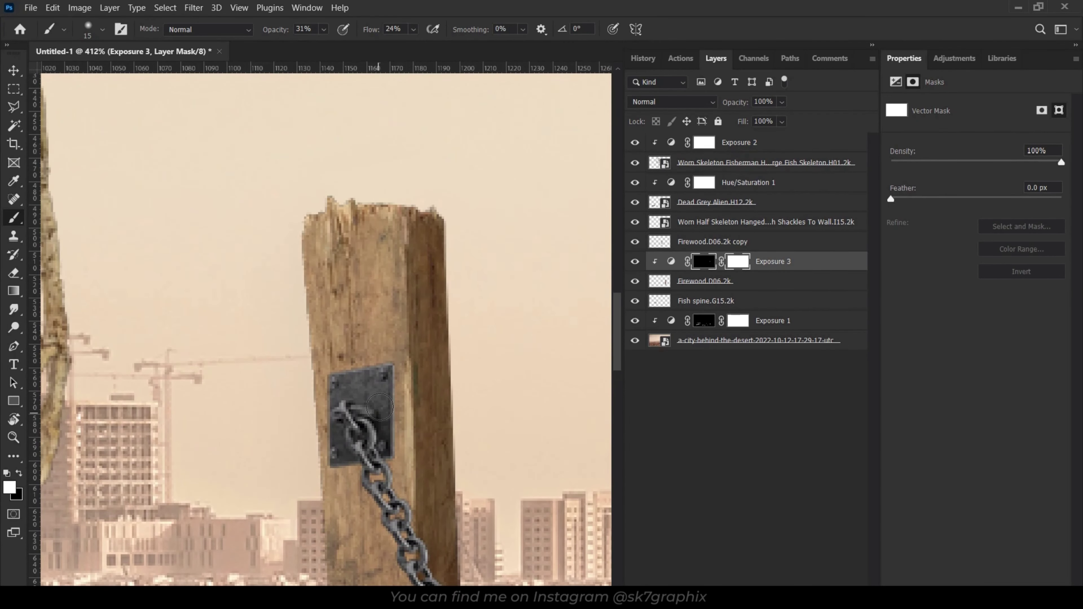
# Give the second Firewood post its own clipped Exposure layer with an inverted mask.
pyautogui.click(719, 241)
pyautogui.click(851, 430)
pyautogui.hotkey('ctrl', 'i')
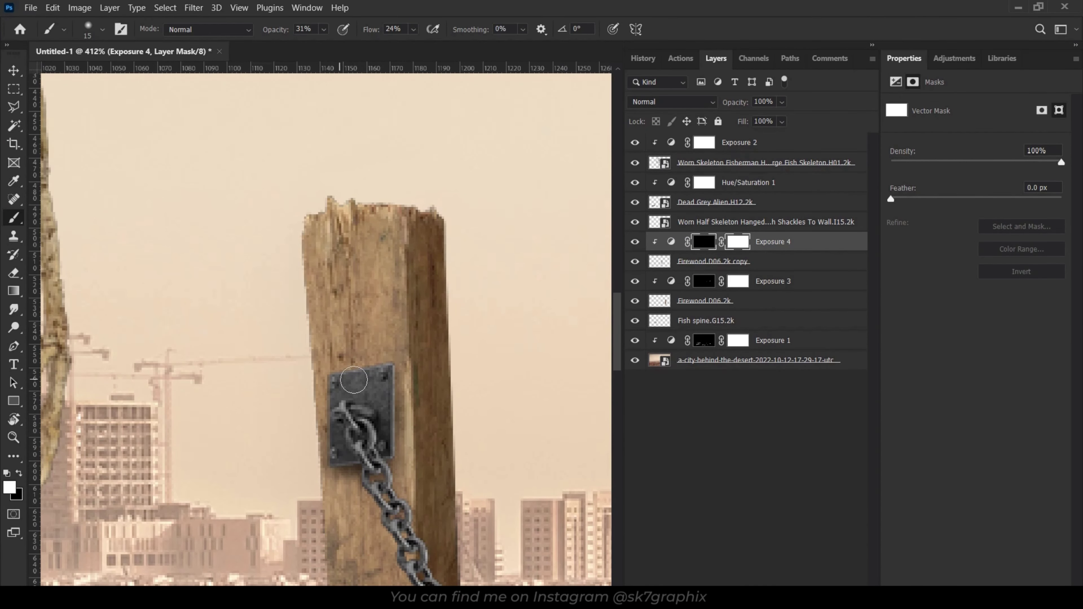
pyautogui.scroll(-10, 353, 379)
pyautogui.press('v')
pyautogui.scroll(-1, 442, 363)
pyautogui.scroll(-1, 446, 361)
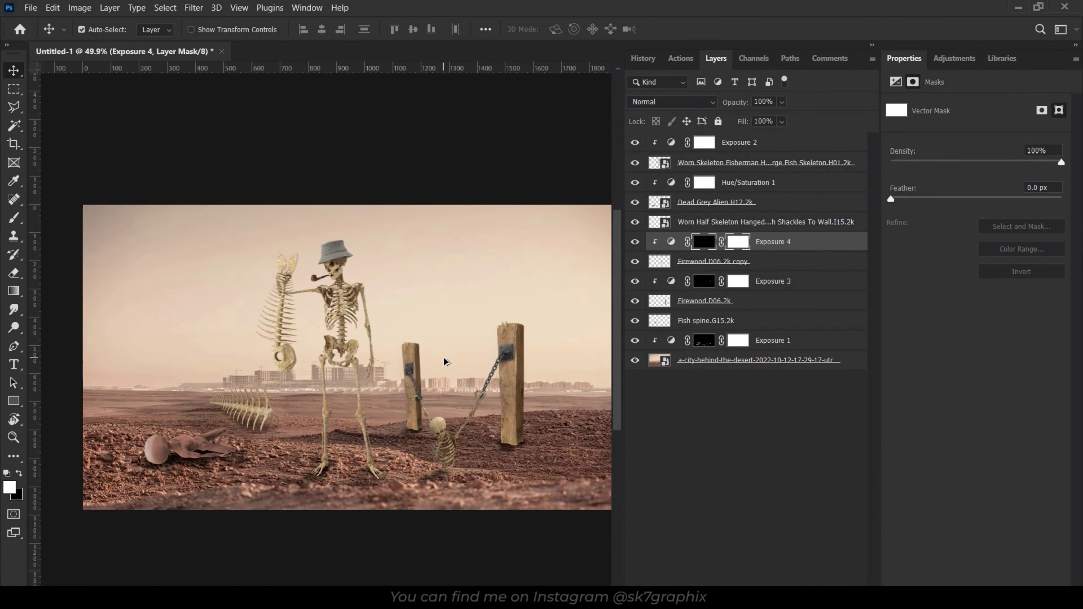
pyautogui.click(768, 340)
# Delete Exposure 1, isolate the desert background and add a new empty layer above it.
pyautogui.press('Delete')
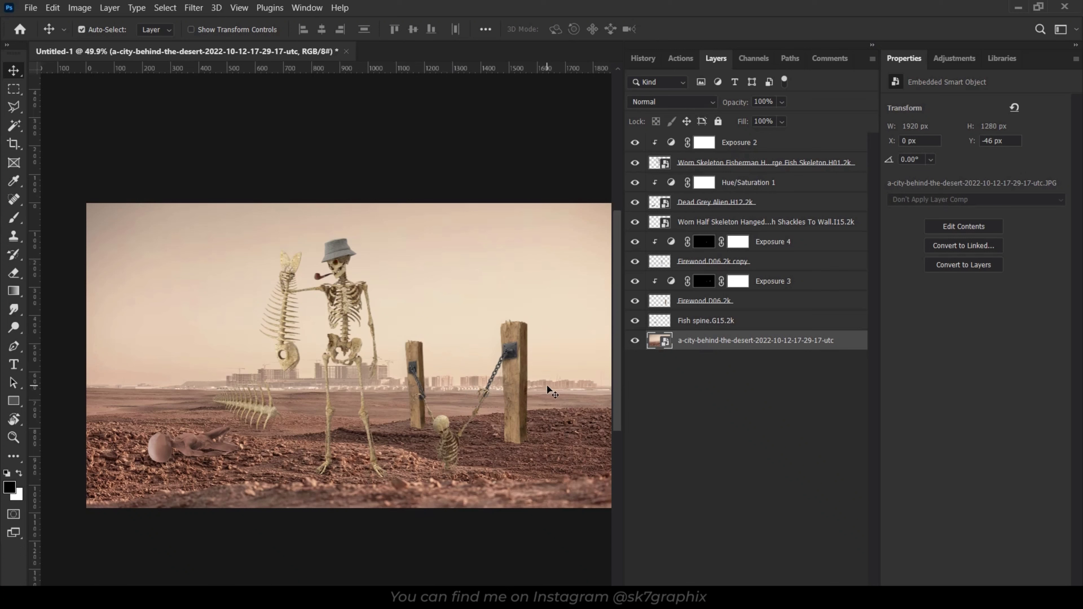
pyautogui.keyDown('alt'); pyautogui.click(634, 340); pyautogui.keyUp('alt')
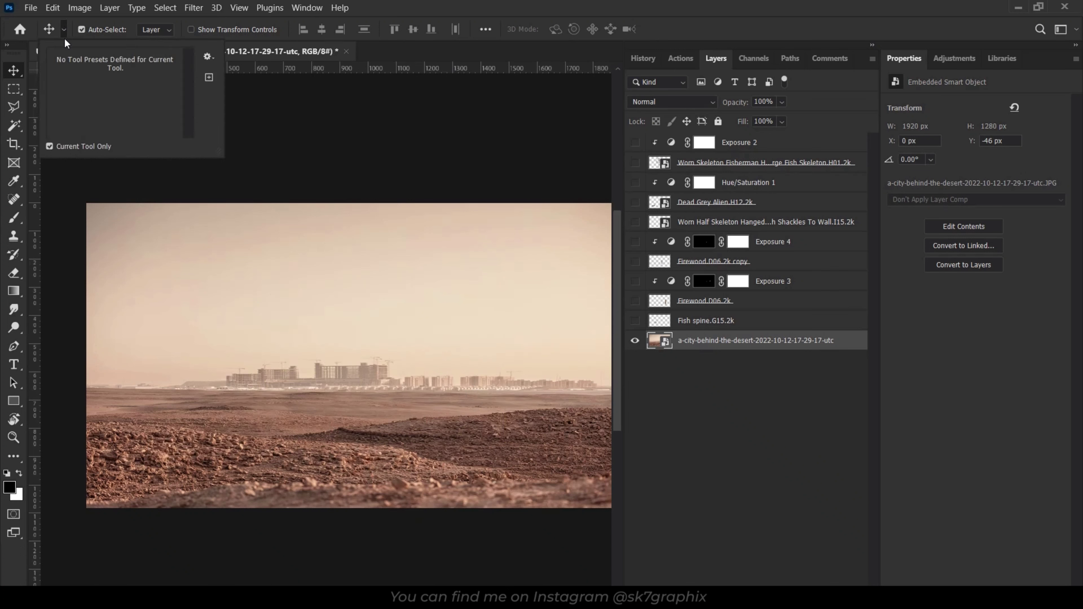
pyautogui.click(14, 218)
pyautogui.hotkey('ctrl', 'shift', 'alt', 'n')
# Paint white haze over the upper-left sky with a 600 px mist brush.
pyautogui.click(102, 29)
pyautogui.scroll(-1, 35, 221)
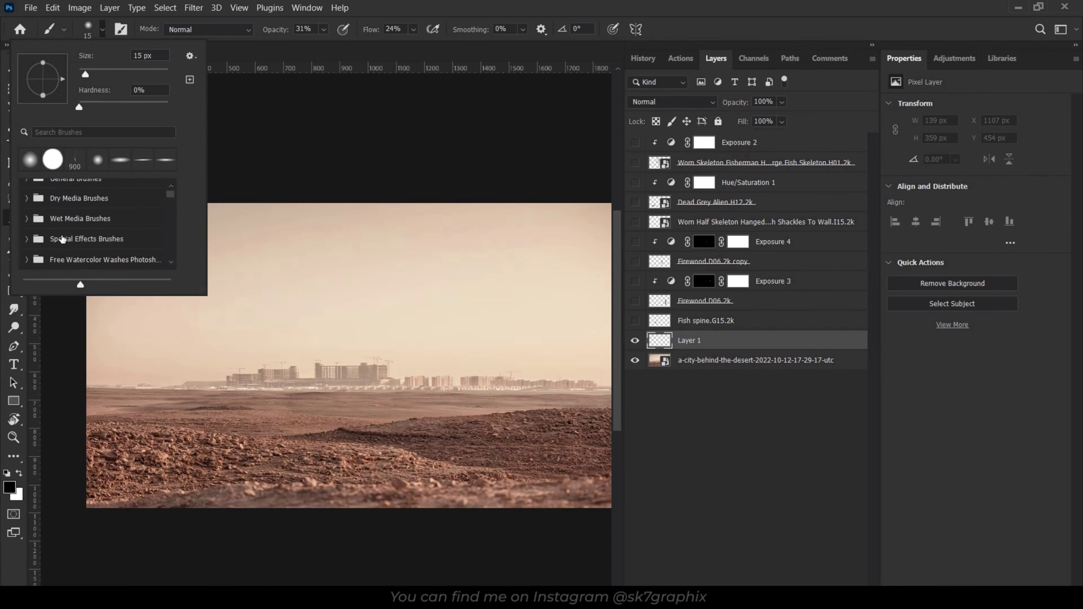
pyautogui.scroll(-3, 35, 221)
pyautogui.click(36, 221)
pyautogui.doubleClick(98, 206)
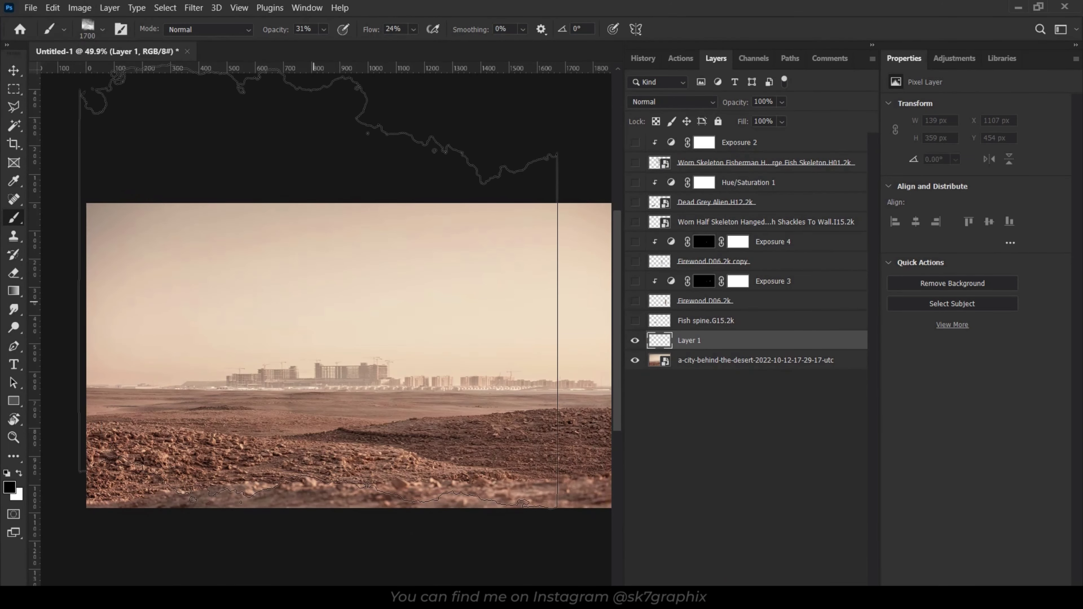
pyautogui.hscroll(1, 332, 278)
pyautogui.press('x')
pyautogui.moveTo(332, 277); pyautogui.dragTo(337, 222)
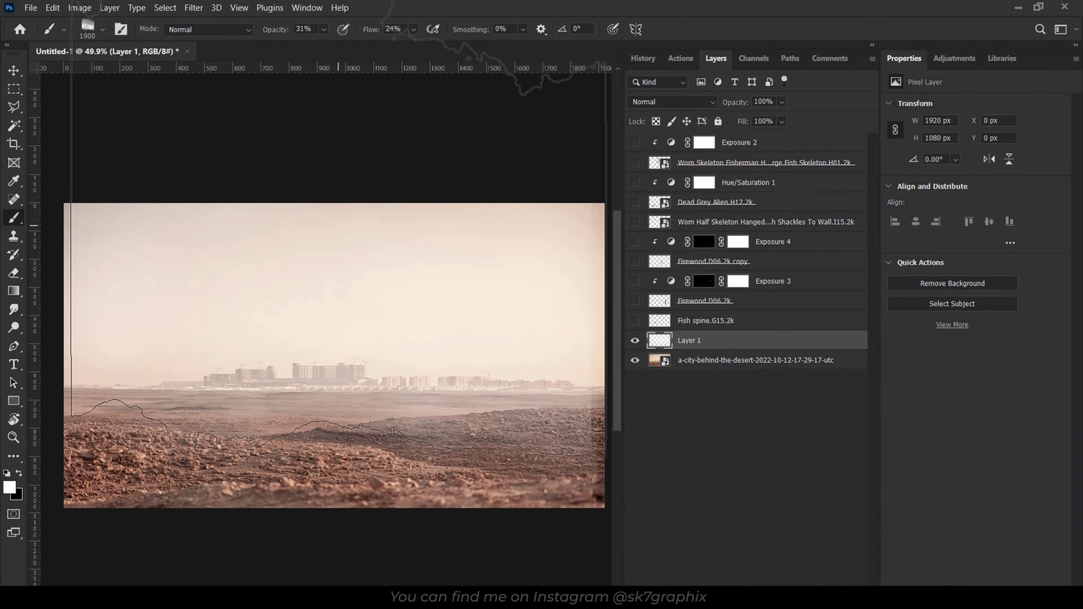
pyautogui.press('Delete')
pyautogui.hotkey('ctrl', 'z')
pyautogui.press(']')
pyautogui.press(']')
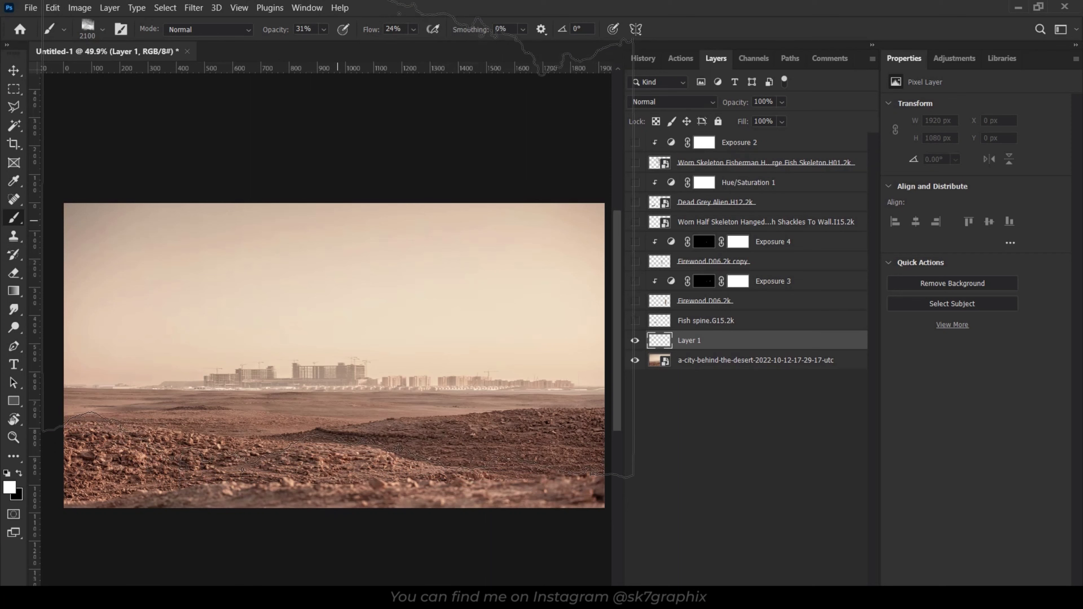
pyautogui.press('[')
pyautogui.press('[')
pyautogui.press('[')
pyautogui.moveTo(258, 259); pyautogui.dragTo(350, 242)
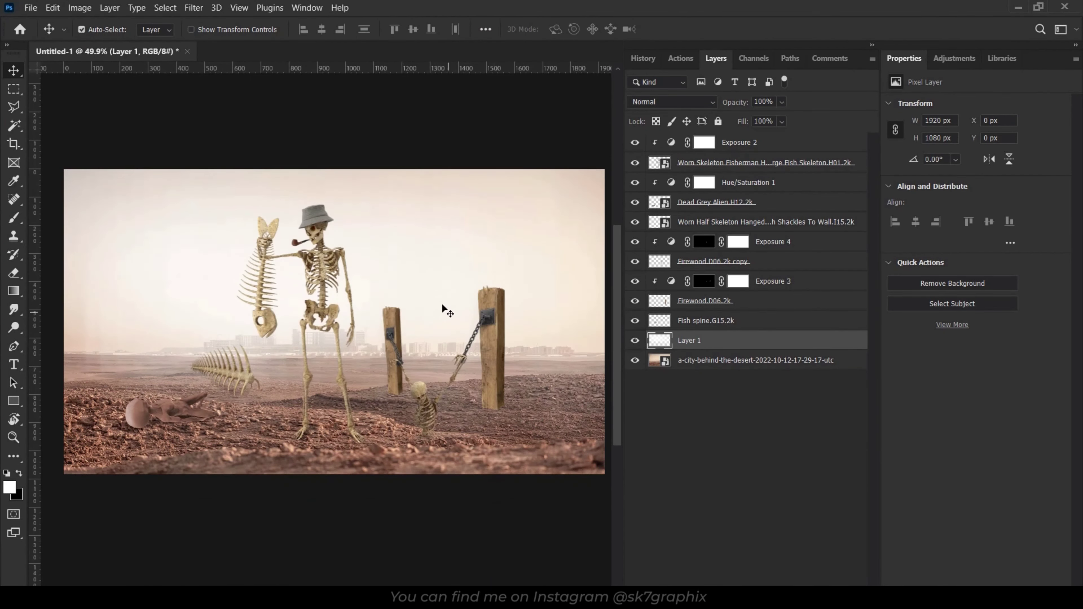
# Tint the fisherman skeleton greyish beige with a colorized Hue/Saturation layer, slightly darkened.
pyautogui.click(765, 162)
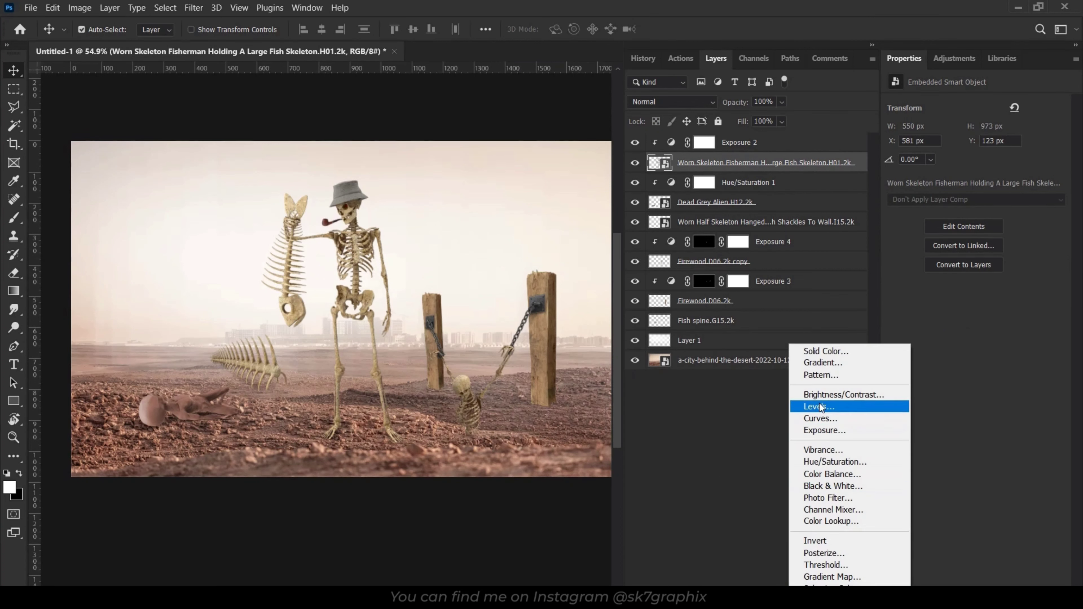
pyautogui.click(834, 467)
pyautogui.click(961, 234)
pyautogui.moveTo(890, 160)
pyautogui.mouseDown()
pyautogui.moveTo(910, 160)
pyautogui.moveTo(916, 188)
pyautogui.moveTo(898, 159)
pyautogui.moveTo(919, 188)
pyautogui.moveTo(928, 161)
pyautogui.moveTo(903, 160)
pyautogui.moveTo(943, 188)
pyautogui.moveTo(907, 159)
pyautogui.mouseUp()
pyautogui.moveTo(975, 215); pyautogui.dragTo(971, 215)
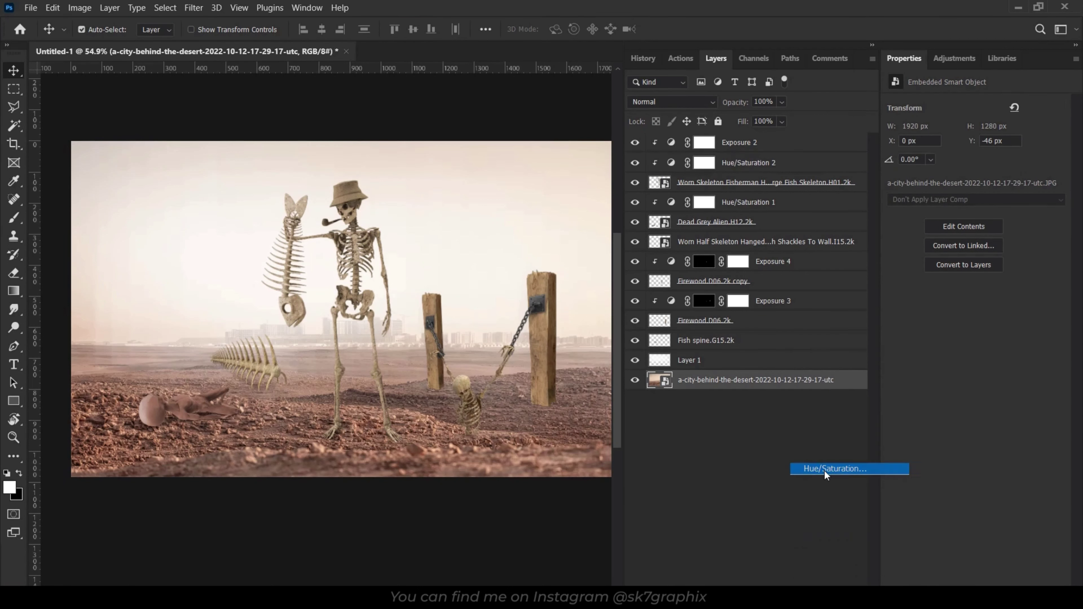
# Add a clipped, colorized Hue/Saturation layer to the desert background.
pyautogui.click(823, 474)
pyautogui.hotkey('ctrl', 'alt', 'g')
pyautogui.click(960, 234)
pyautogui.moveTo(892, 158); pyautogui.dragTo(917, 161)
# Colorize both Firewood posts sepia with their own clipped Hue/Saturation layers.
pyautogui.click(705, 320)
pyautogui.click(789, 594)
pyautogui.click(834, 471)
pyautogui.hotkey('ctrl', 'alt', 'g')
pyautogui.click(960, 234)
pyautogui.click(704, 281)
pyautogui.click(789, 595)
pyautogui.click(835, 464)
pyautogui.hotkey('ctrl', 'alt', 'g')
pyautogui.click(960, 233)
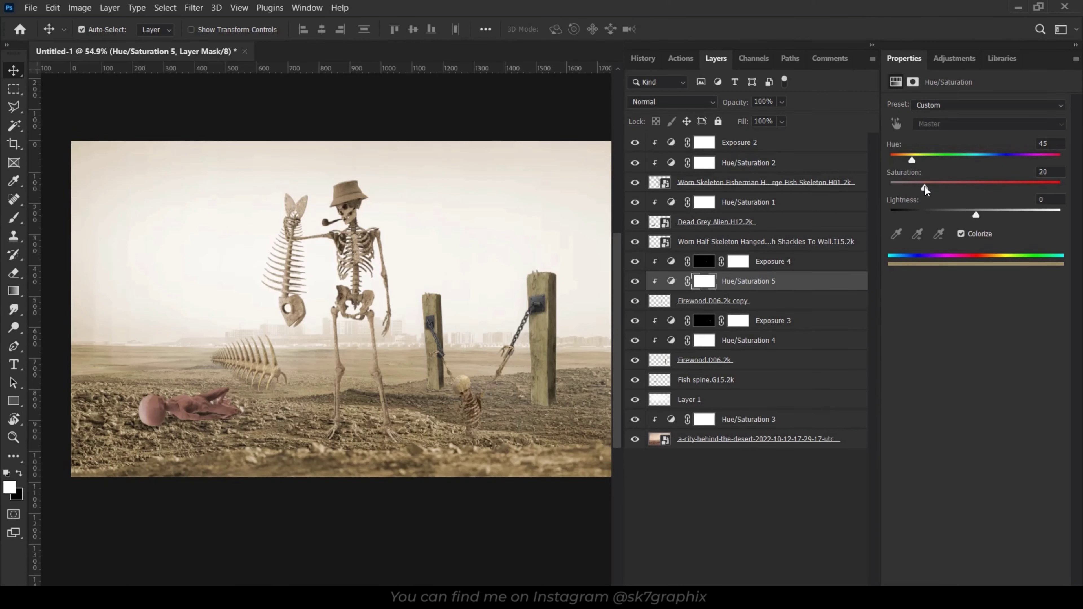
# Clip an Exposure layer of -5.45 with an inverted mask to the desert background.
pyautogui.click(751, 439)
pyautogui.click(789, 595)
pyautogui.click(809, 435)
pyautogui.hotkey('ctrl', 'alt', 'g')
pyautogui.moveTo(975, 135); pyautogui.dragTo(909, 140)
pyautogui.hotkey('ctrl', 'i')
# Paint shadow on the Exposure 5 mask under the skeleton's feet, the chained skeleton and post.
pyautogui.press('b')
pyautogui.click(103, 29)
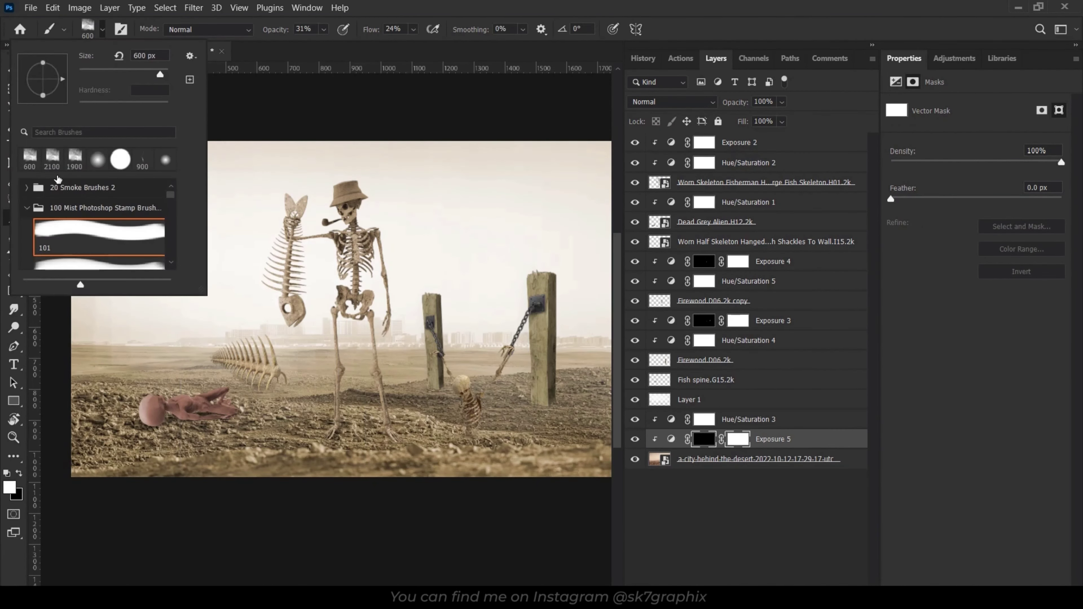
pyautogui.scroll(3, 85, 222)
pyautogui.press('[')
pyautogui.press('[')
pyautogui.press('[')
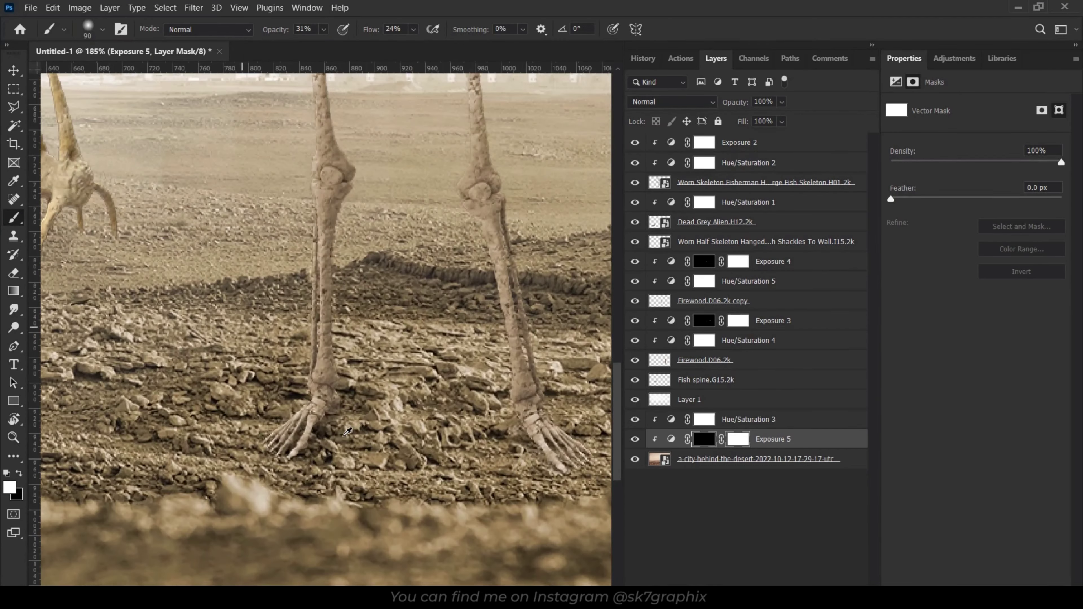
pyautogui.scroll(5, 290, 414)
pyautogui.moveTo(350, 414); pyautogui.dragTo(511, 460)
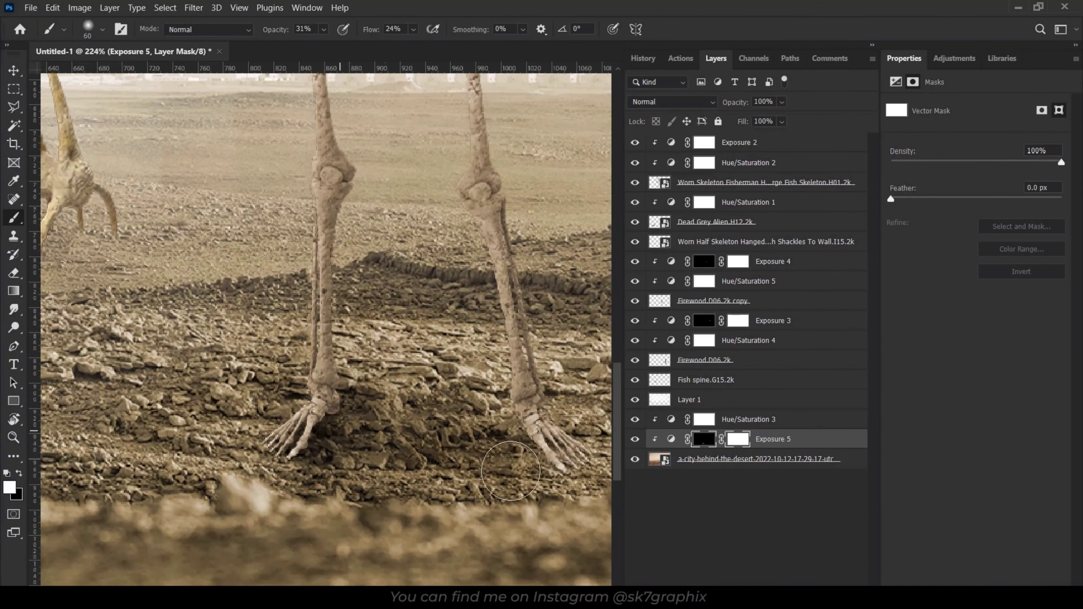
pyautogui.hscroll(3, 511, 461)
pyautogui.moveTo(426, 426)
pyautogui.mouseDown()
pyautogui.moveTo(458, 458)
pyautogui.moveTo(419, 473)
pyautogui.moveTo(516, 490)
pyautogui.mouseUp()
pyautogui.scroll(-5, 419, 476)
pyautogui.scroll(2, 418, 480)
pyautogui.scroll(2, 419, 481)
pyautogui.press('[')
pyautogui.press('[')
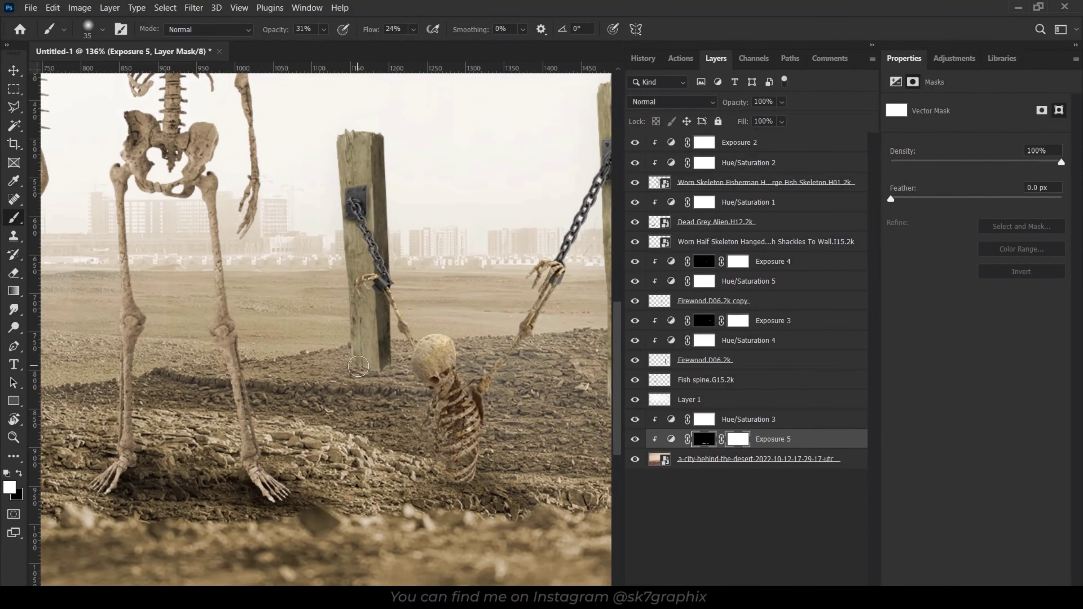
pyautogui.moveTo(354, 358)
pyautogui.mouseDown()
pyautogui.moveTo(486, 415)
pyautogui.moveTo(508, 448)
pyautogui.mouseUp()
pyautogui.hscroll(4, 391, 381)
# Shade the ground beneath the fish spine on the Exposure 5 mask.
pyautogui.hotkey('ctrl', '0')
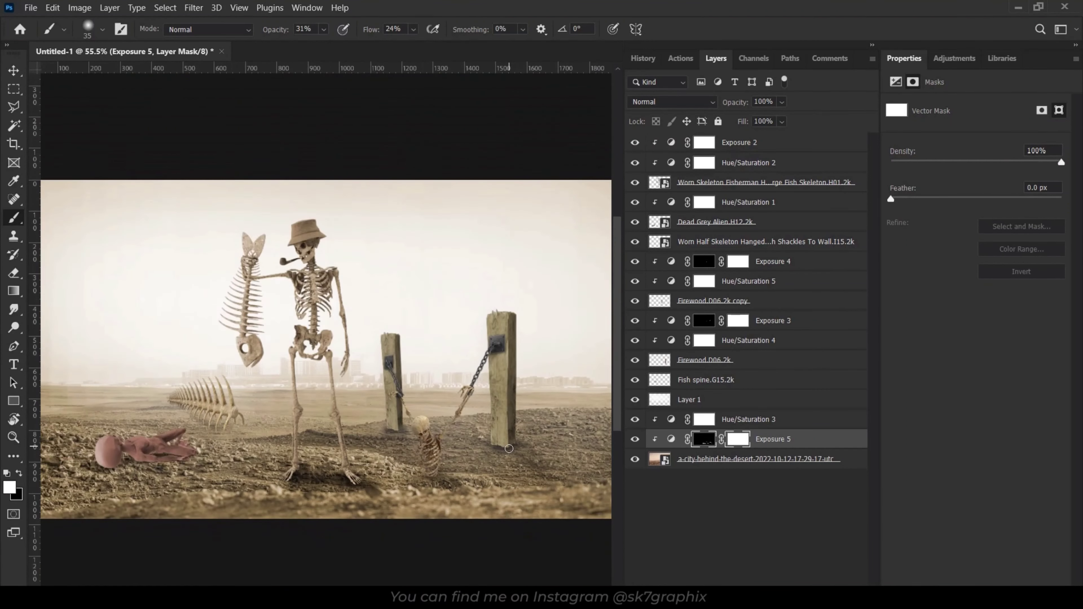
pyautogui.scroll(-3, 504, 447)
pyautogui.scroll(2, 460, 445)
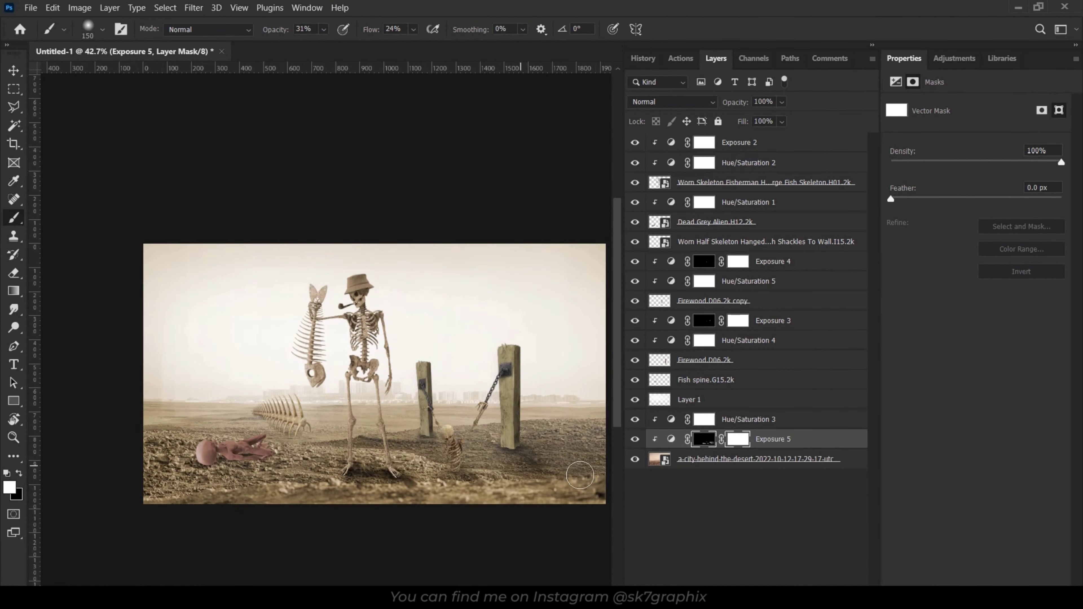
pyautogui.press(']')
pyautogui.press(']')
pyautogui.press(']')
pyautogui.hscroll(2, 490, 443)
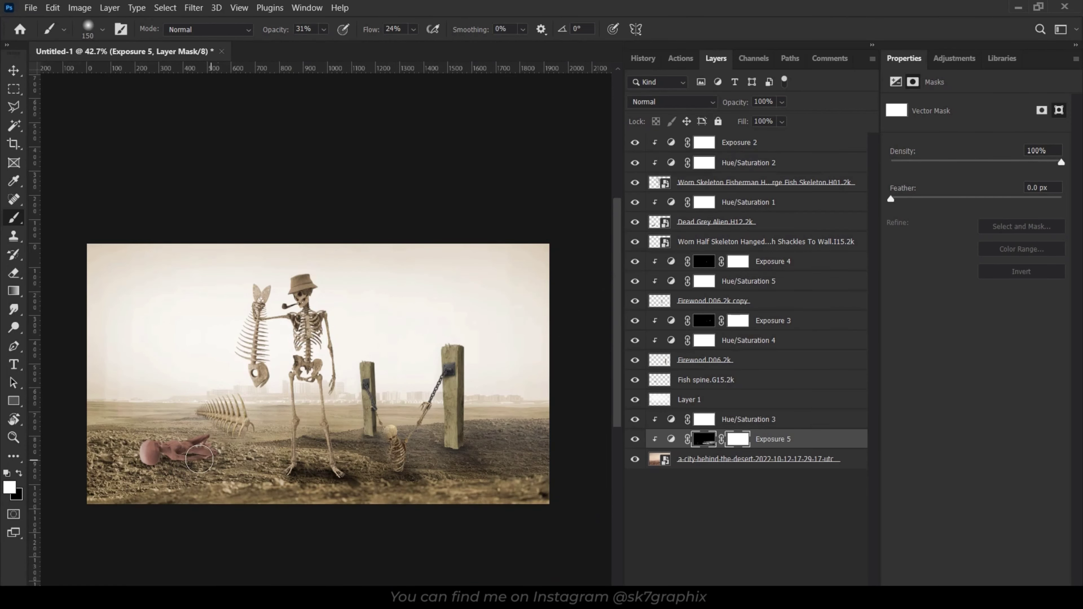
pyautogui.scroll(4, 218, 418)
pyautogui.scroll(4, 218, 418)
pyautogui.press('[')
pyautogui.press('[')
pyautogui.press('[')
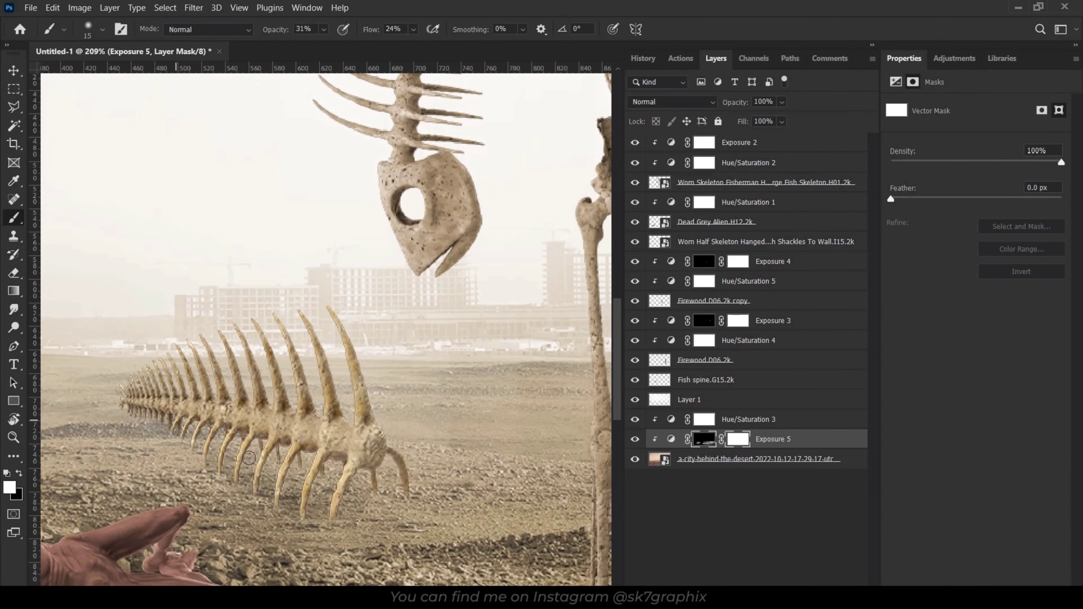
pyautogui.moveTo(249, 458); pyautogui.dragTo(328, 521)
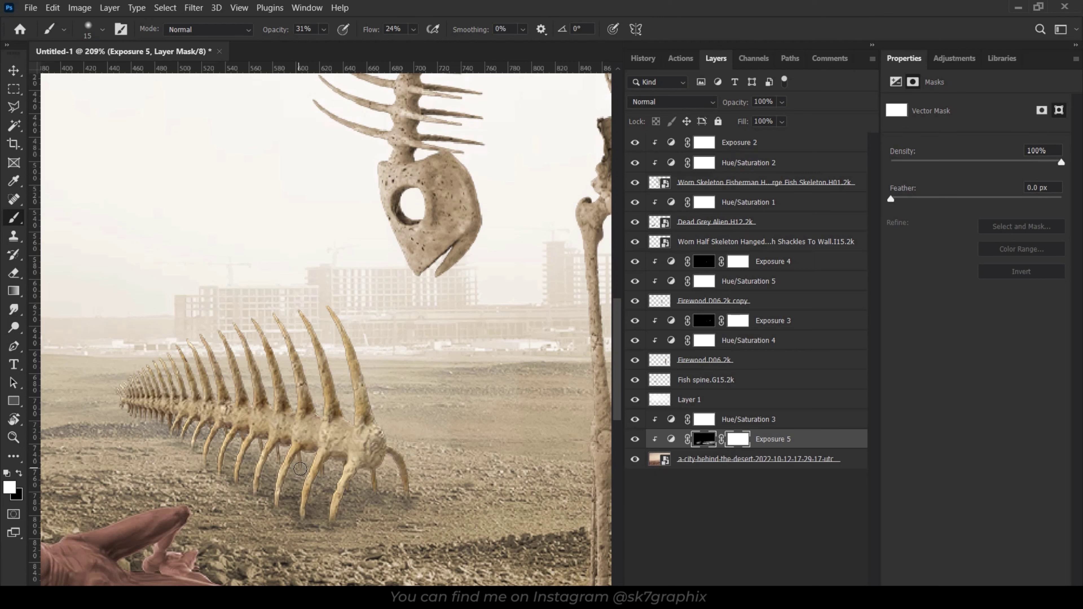
pyautogui.moveTo(377, 507); pyautogui.dragTo(427, 490)
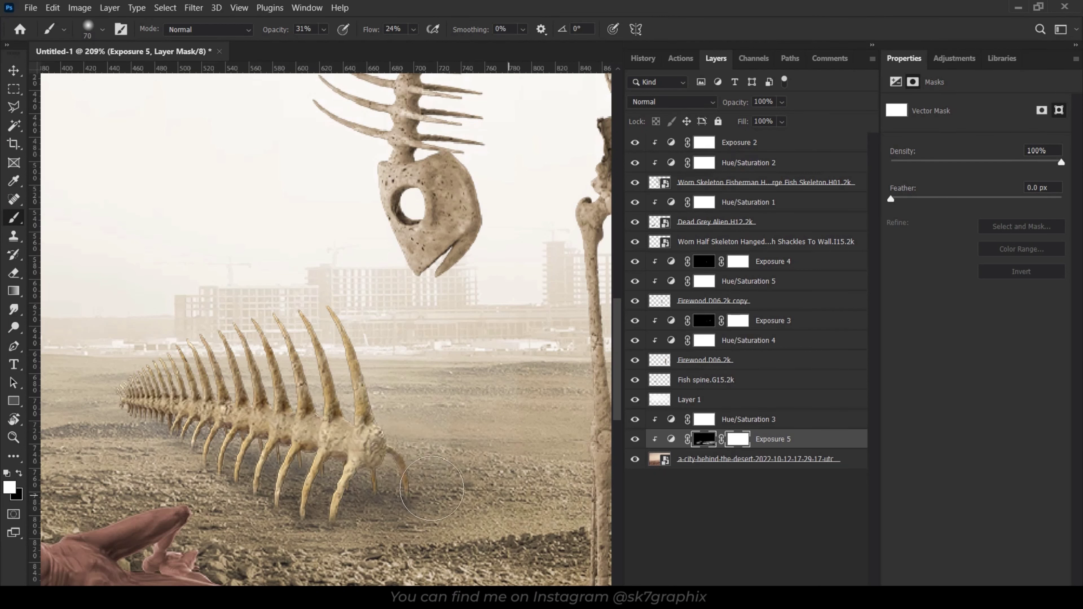
pyautogui.scroll(-6, 405, 470)
# Select the Dead Grey Alien layer and review its existing Hue/Saturation tint.
pyautogui.press('x')
pyautogui.scroll(-2, 348, 427)
pyautogui.scroll(2, 348, 426)
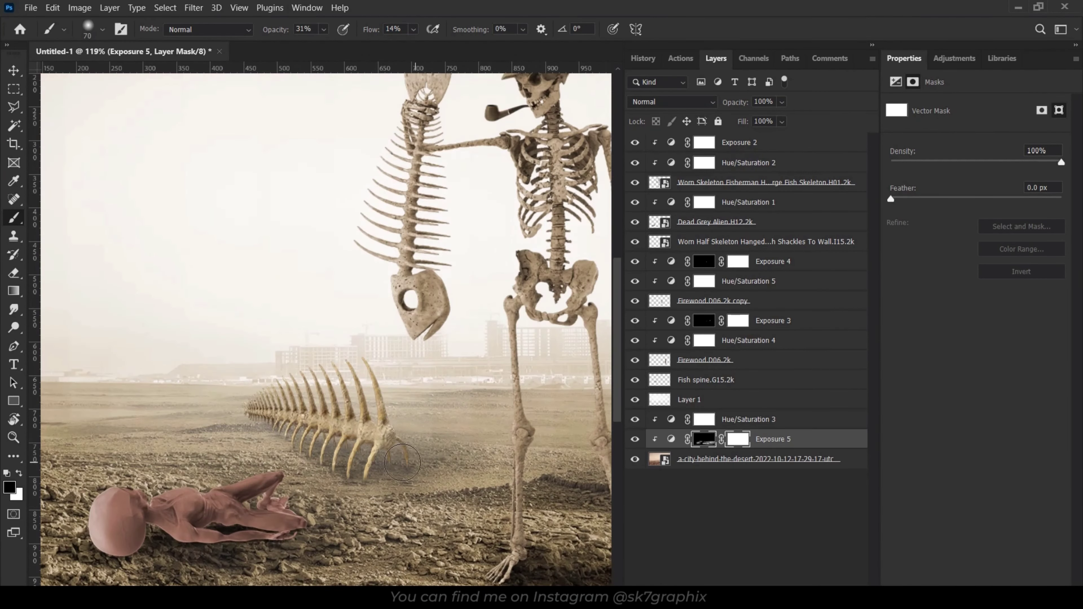
pyautogui.scroll(-3, 349, 427)
pyautogui.press('v')
pyautogui.scroll(-1, 349, 427)
pyautogui.click(347, 427)
pyautogui.click(750, 202)
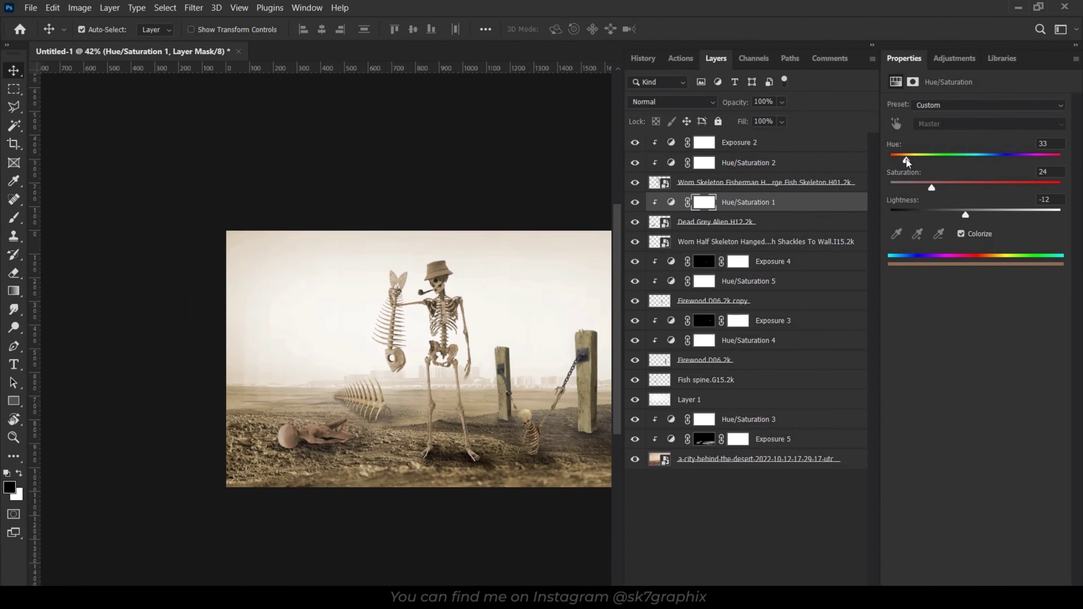
# Add a Hue/Saturation 6 adjustment above the dead grey alien layer.
pyautogui.click(744, 236)
pyautogui.click(785, 593)
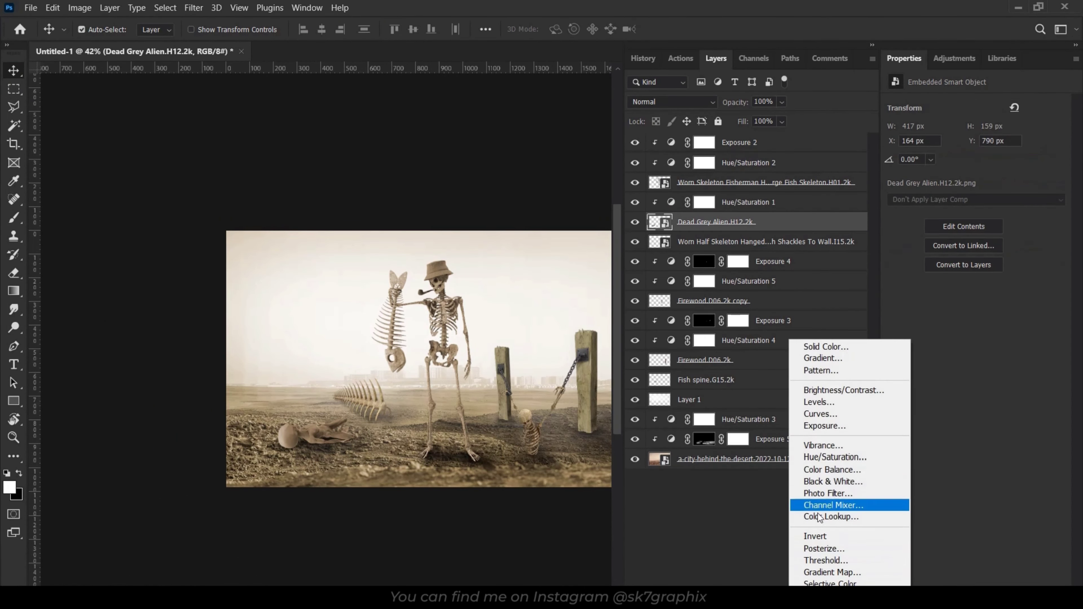
pyautogui.click(805, 456)
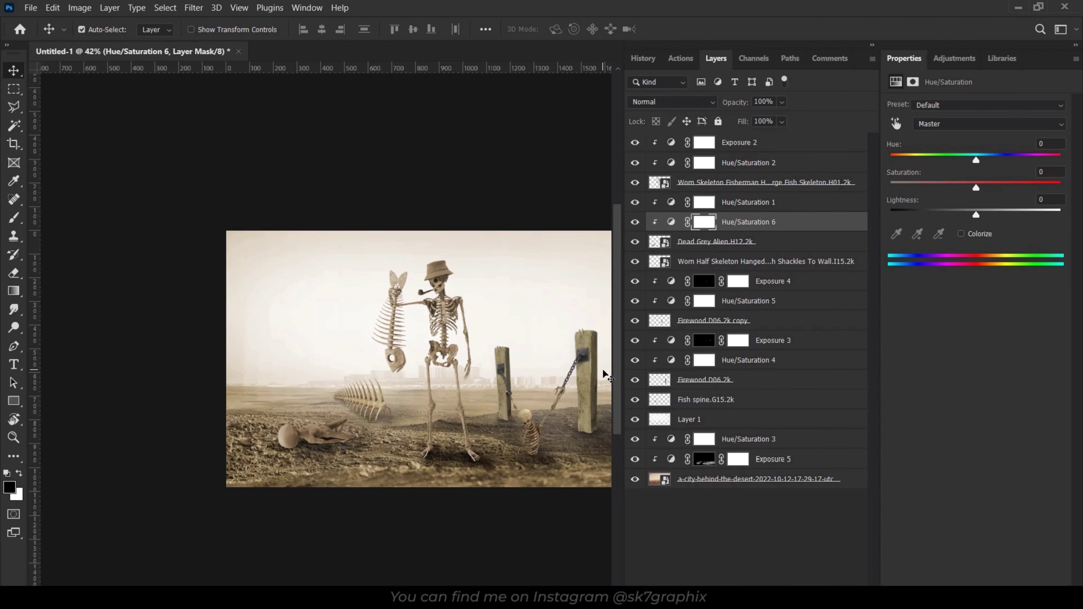
# Return to the Exposure 5 shadow mask with the brush, then reselect the dead grey alien layer.
pyautogui.click(703, 458)
pyautogui.press('b')
pyautogui.scroll(3, 481, 469)
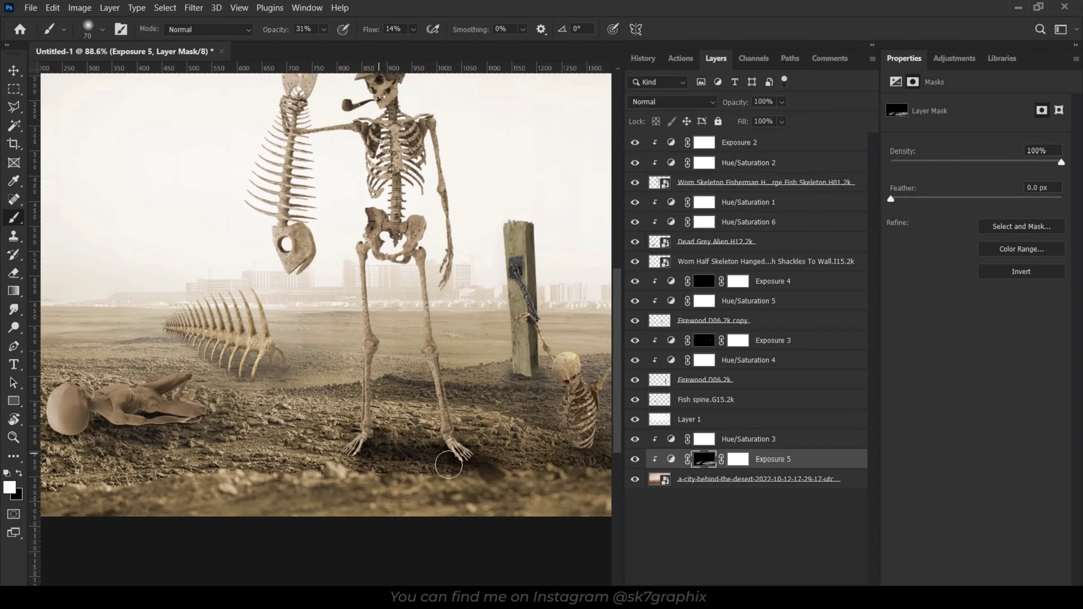
pyautogui.press('x')
pyautogui.press('x')
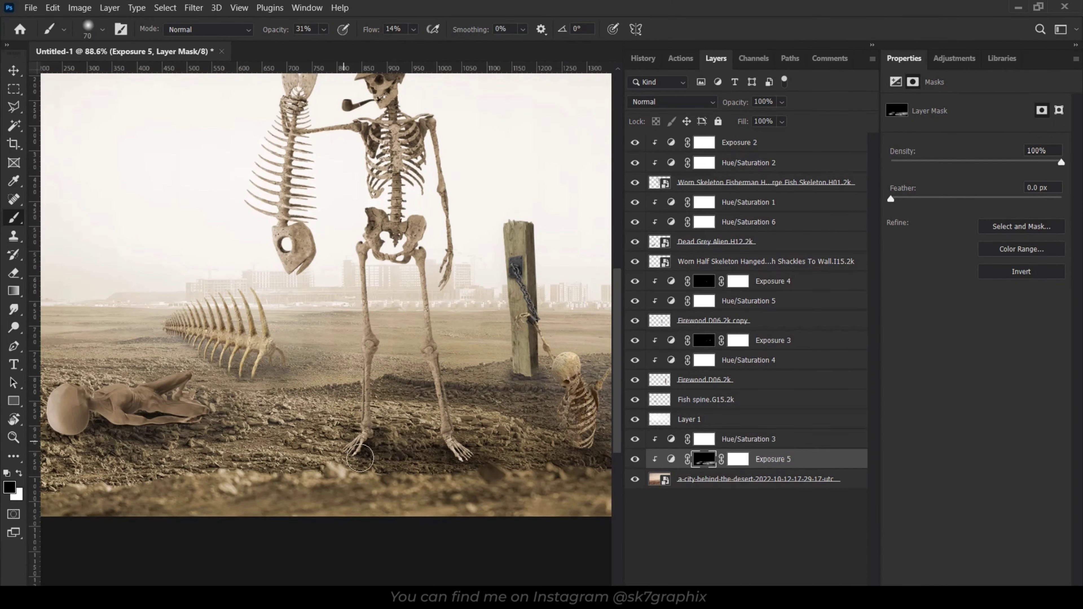
pyautogui.press('x')
pyautogui.scroll(-3, 493, 480)
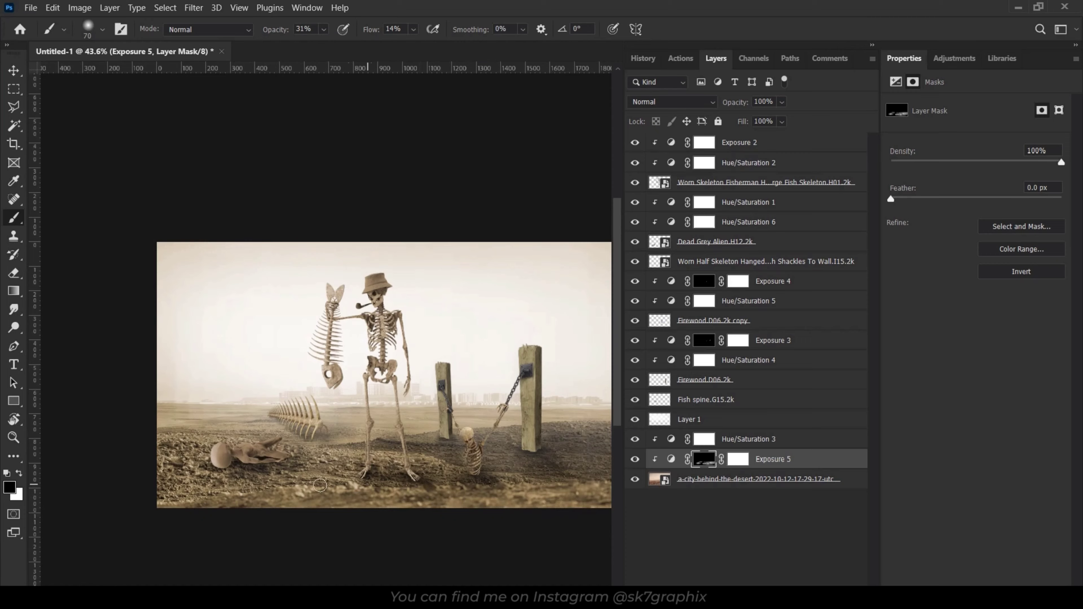
pyautogui.press('v')
pyautogui.click(716, 241)
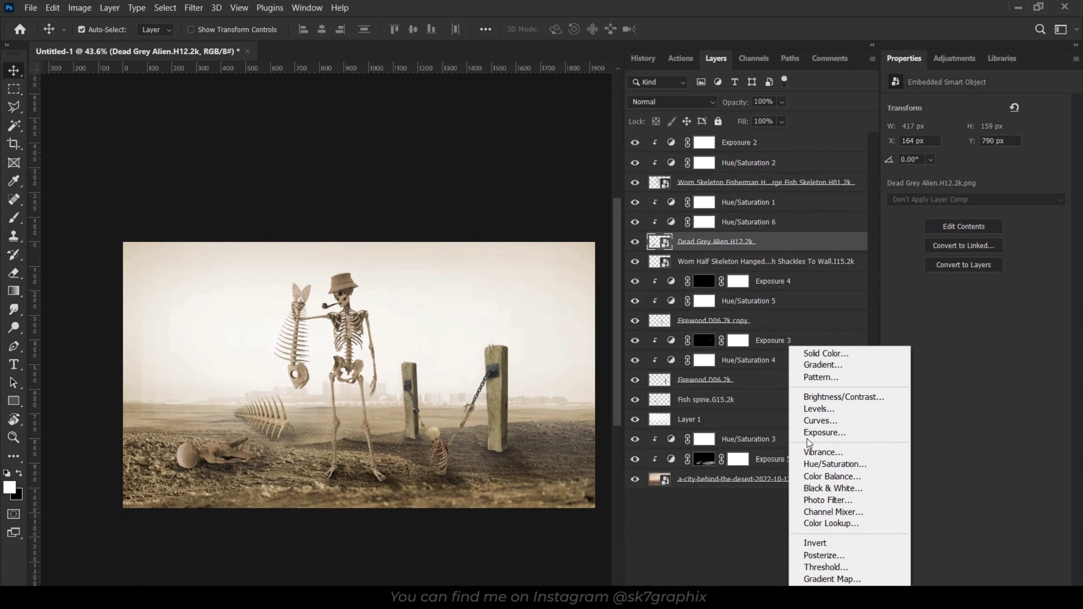
# Add a darkened Exposure layer with an inverted mask and paint shadow onto the alien's head and body.
pyautogui.click(807, 444)
pyautogui.moveTo(975, 141); pyautogui.dragTo(955, 141)
pyautogui.hotkey('ctrl', 'i')
pyautogui.press('b')
pyautogui.scroll(5, 191, 460)
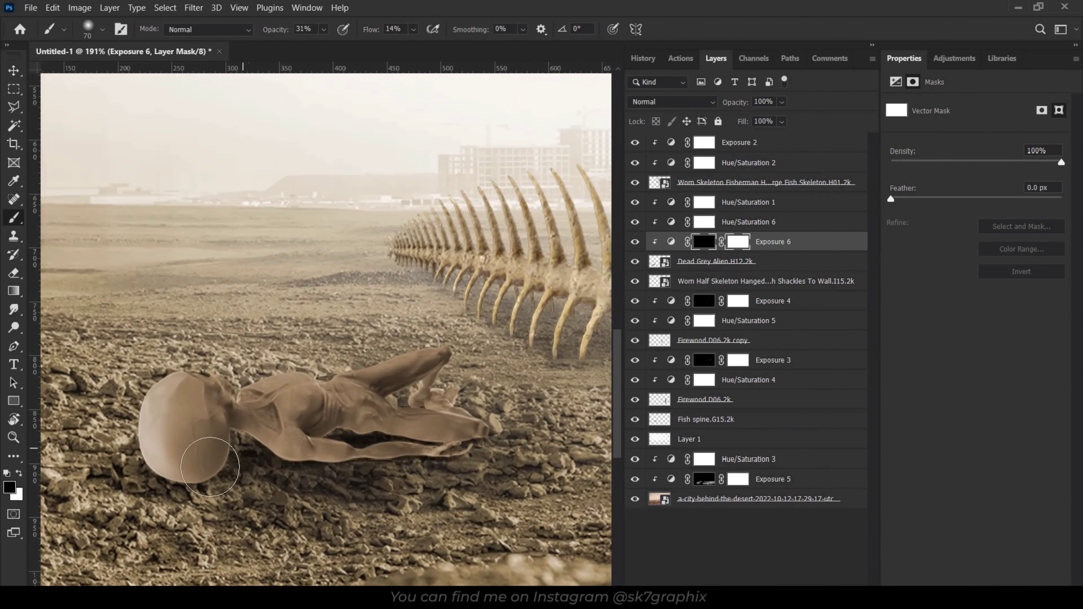
pyautogui.press('x')
pyautogui.moveTo(191, 474); pyautogui.dragTo(436, 425)
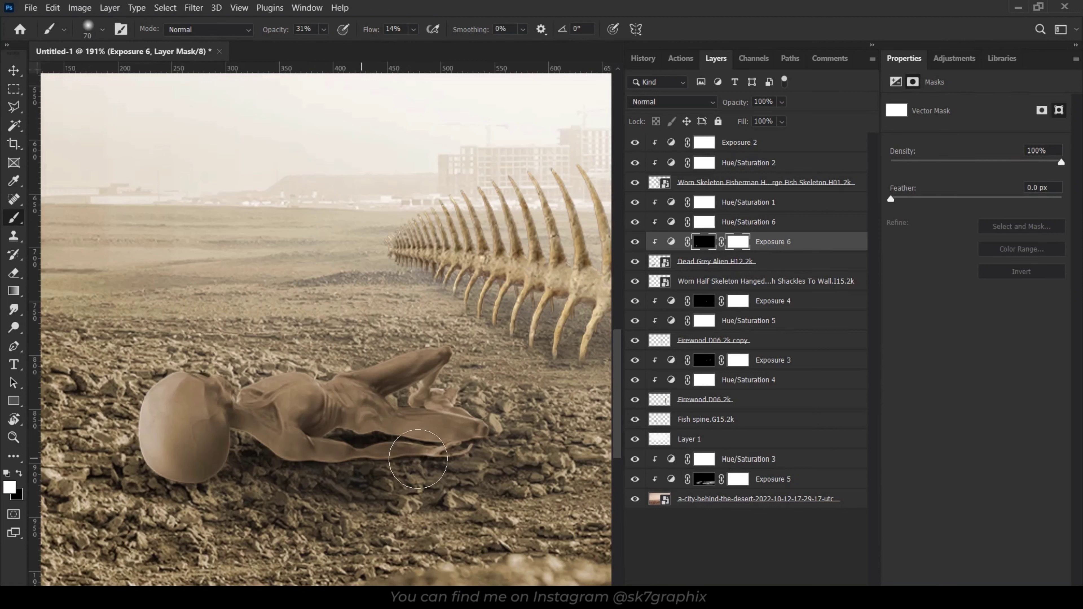
# With a 40 px brush at 21% flow, shade the alien's arm gap, neck and raised arm.
pyautogui.press('[')
pyautogui.press('[')
pyautogui.press('[')
pyautogui.moveTo(362, 29); pyautogui.dragTo(369, 39)
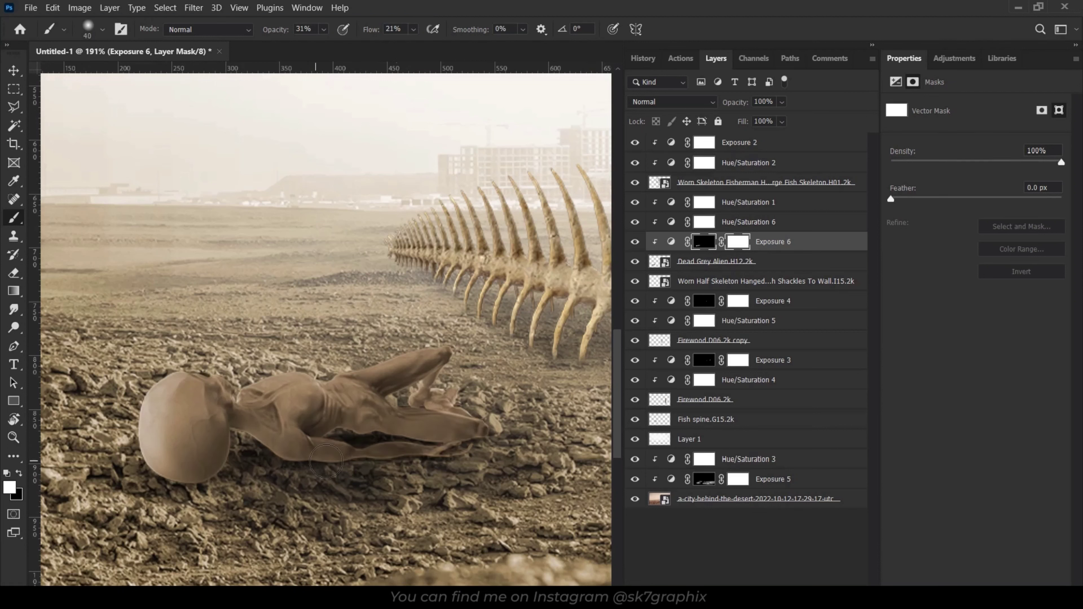
pyautogui.moveTo(326, 461)
pyautogui.mouseDown()
pyautogui.moveTo(386, 432)
pyautogui.moveTo(488, 438)
pyautogui.mouseUp()
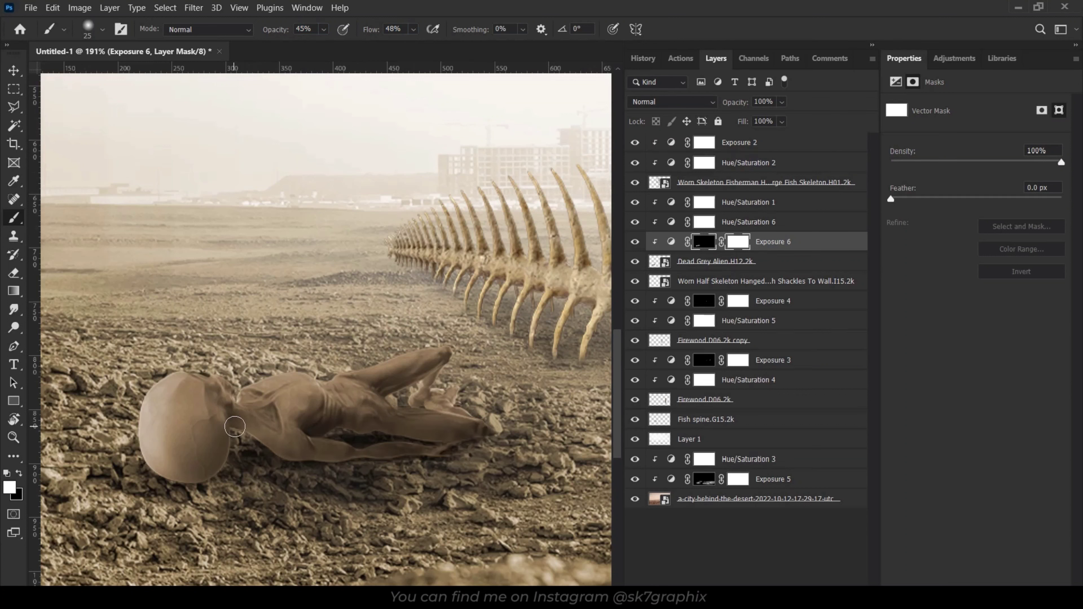
pyautogui.moveTo(235, 426); pyautogui.dragTo(238, 432)
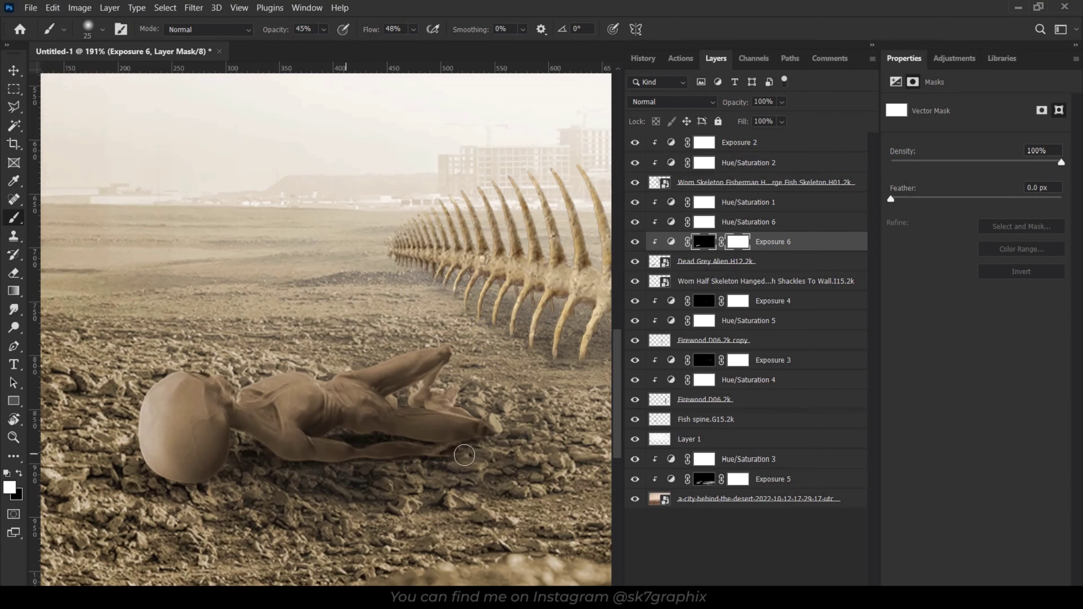
pyautogui.moveTo(450, 415); pyautogui.dragTo(508, 442)
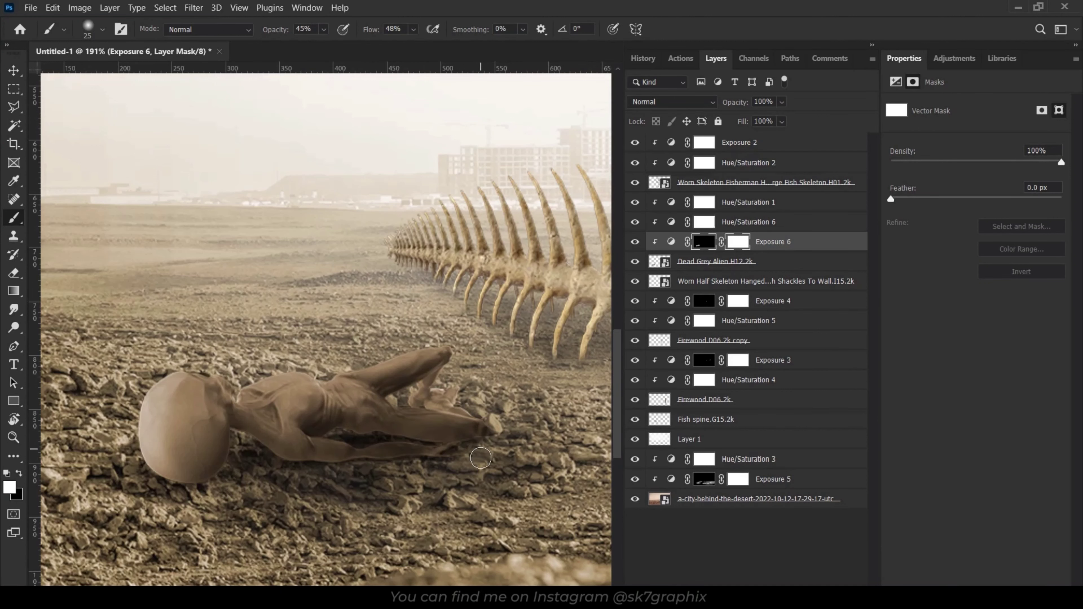
pyautogui.scroll(-5, 481, 457)
pyautogui.scroll(1, 375, 320)
pyautogui.scroll(2, 375, 320)
pyautogui.press('v')
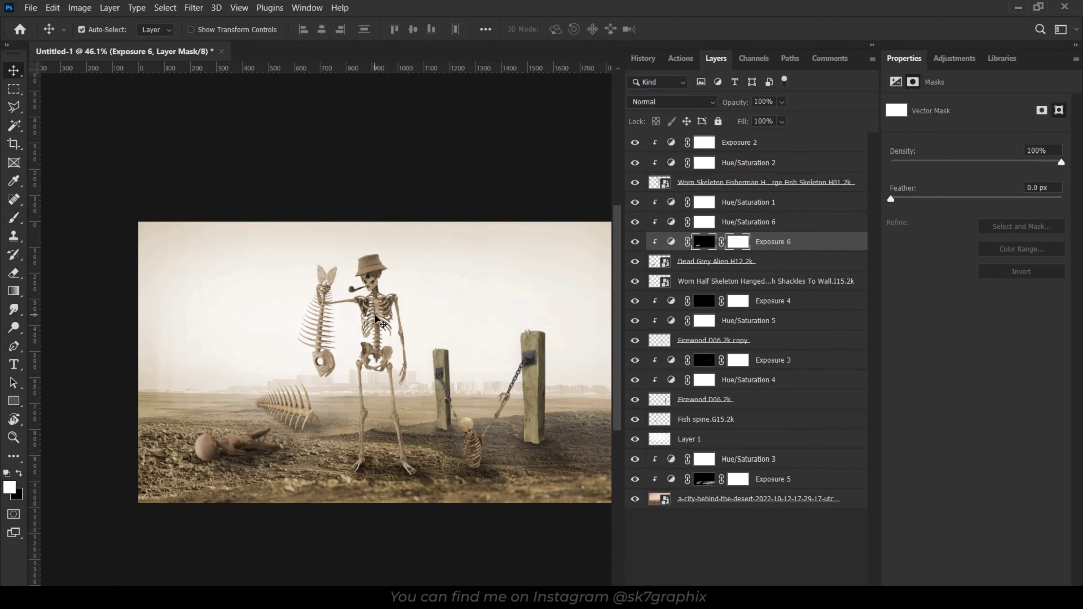
pyautogui.click(375, 320)
# Add a clipped Exposure adjustment to the skeleton, lower its exposure, and invert its mask.
pyautogui.click(822, 428)
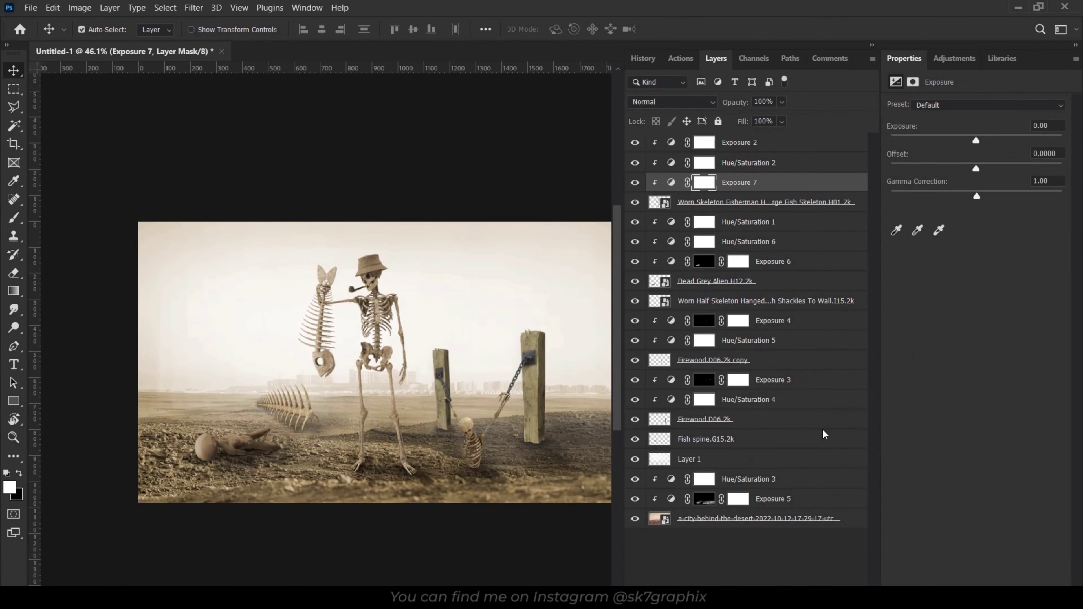
pyautogui.moveTo(953, 137); pyautogui.dragTo(913, 139)
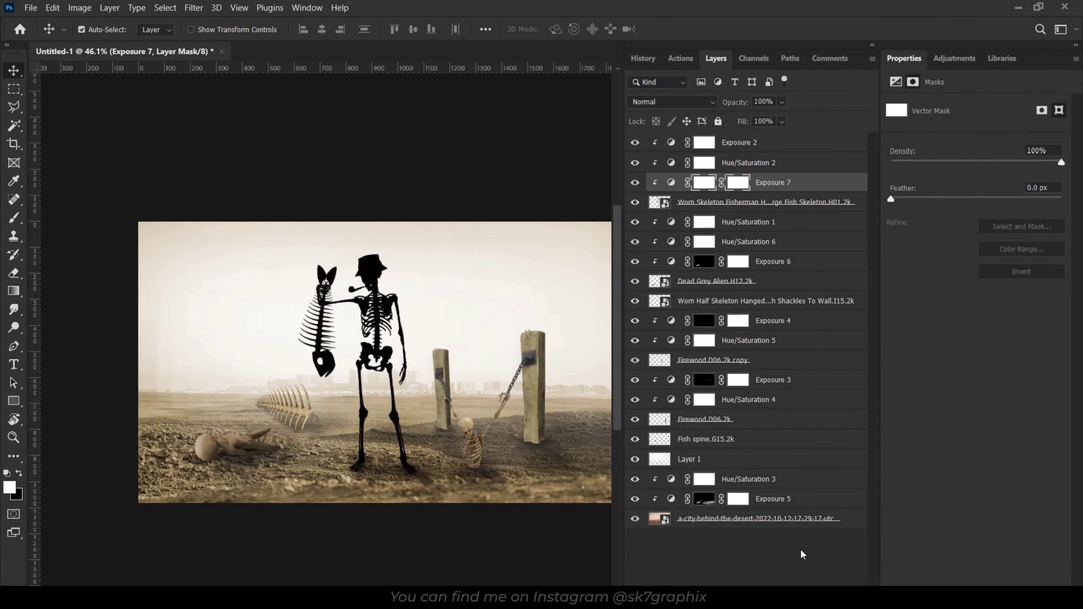
pyautogui.hotkey('ctrl', 'i')
pyautogui.press('b')
# Paint shadow onto the skeleton's foot, leg and pelvis with a 25 px brush.
pyautogui.scroll(5, 428, 390)
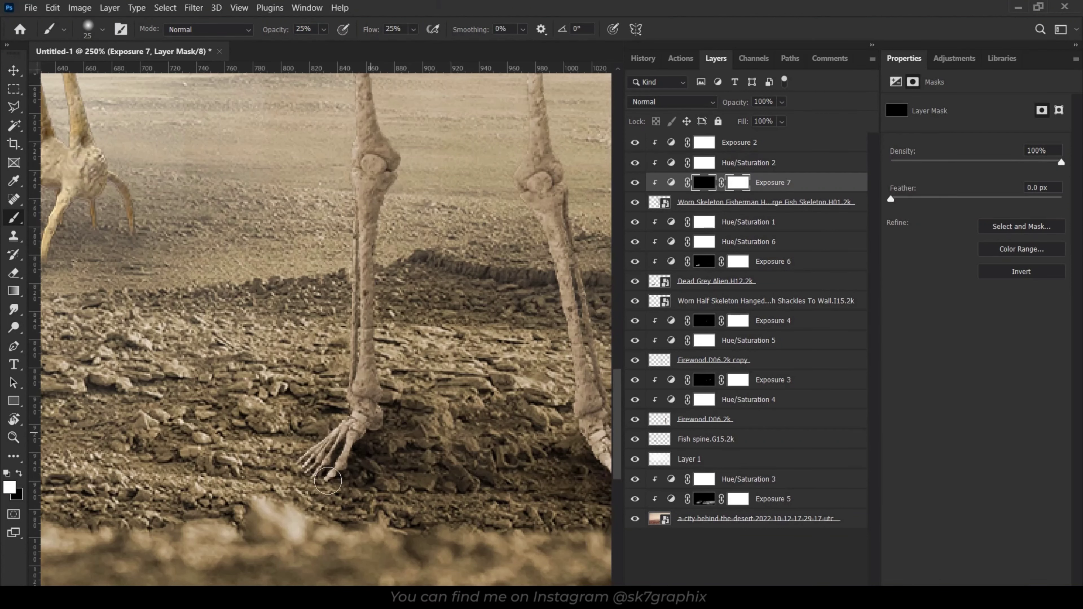
pyautogui.moveTo(327, 481)
pyautogui.mouseDown()
pyautogui.moveTo(375, 422)
pyautogui.moveTo(407, 292)
pyautogui.moveTo(388, 214)
pyautogui.moveTo(420, 185)
pyautogui.moveTo(406, 148)
pyautogui.mouseUp()
pyautogui.press('x')
pyautogui.scroll(2, 375, 422)
pyautogui.scroll(1, 375, 409)
pyautogui.scroll(3, 407, 293)
pyautogui.press('x')
pyautogui.scroll(2, 383, 351)
pyautogui.press('x')
pyautogui.press('x')
pyautogui.press('x')
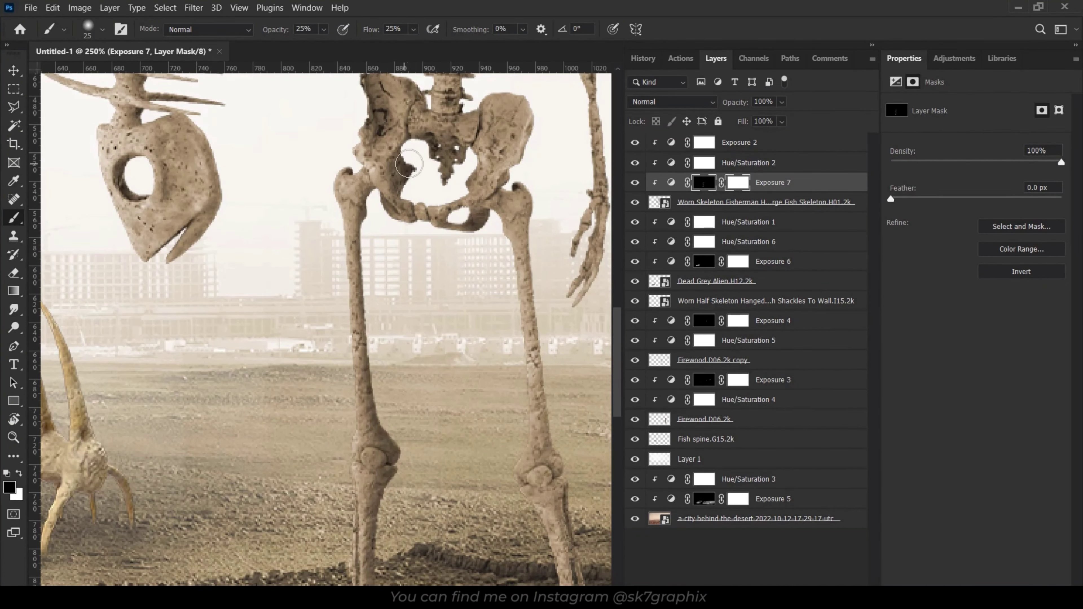
pyautogui.scroll(-5, 458, 284)
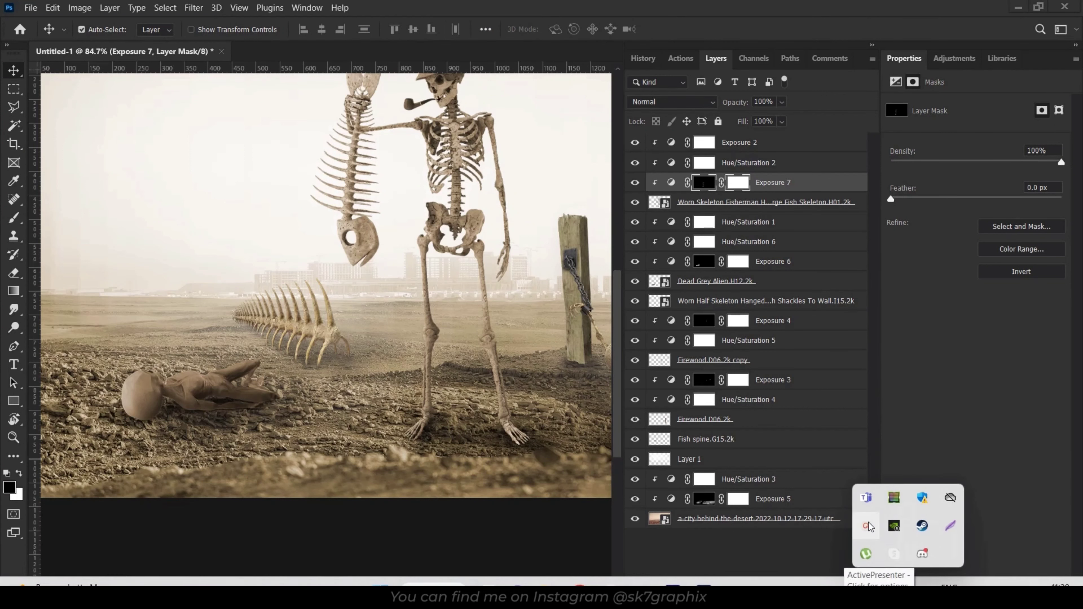
pyautogui.scroll(-3, 449, 327)
pyautogui.scroll(2, 449, 327)
# Target the Exposure 5 mask and set the brush to 15% opacity and 16% flow.
pyautogui.press('v')
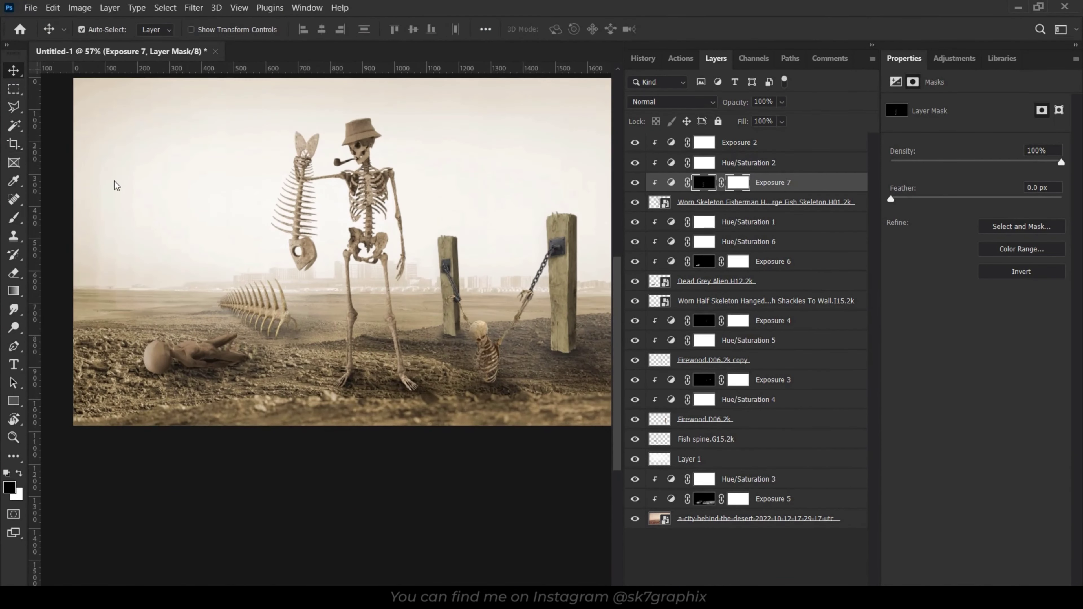
pyautogui.keyDown('ctrl'); pyautogui.click(114, 181); pyautogui.keyUp('ctrl')
pyautogui.hotkey('alt', ']')
pyautogui.press('b')
pyautogui.click(323, 29)
pyautogui.moveTo(330, 50); pyautogui.dragTo(323, 51)
pyautogui.click(413, 29)
pyautogui.moveTo(419, 44); pyautogui.dragTo(412, 44)
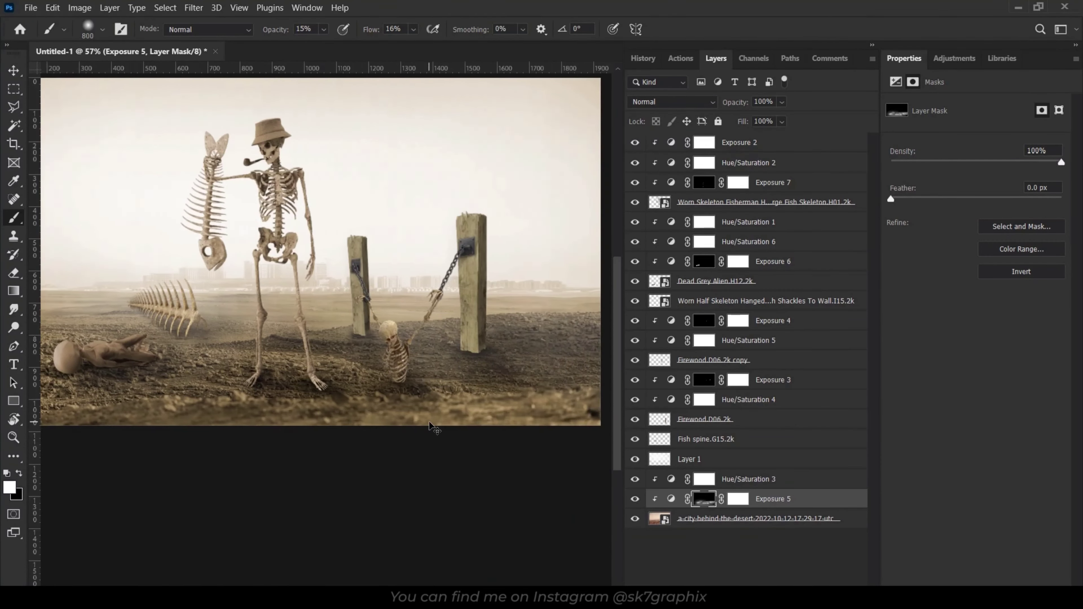
# Make white the painting colour and bring the right wooden post into view.
pyautogui.press('x')
pyautogui.hscroll(-5, 233, 389)
pyautogui.hscroll(5, 192, 386)
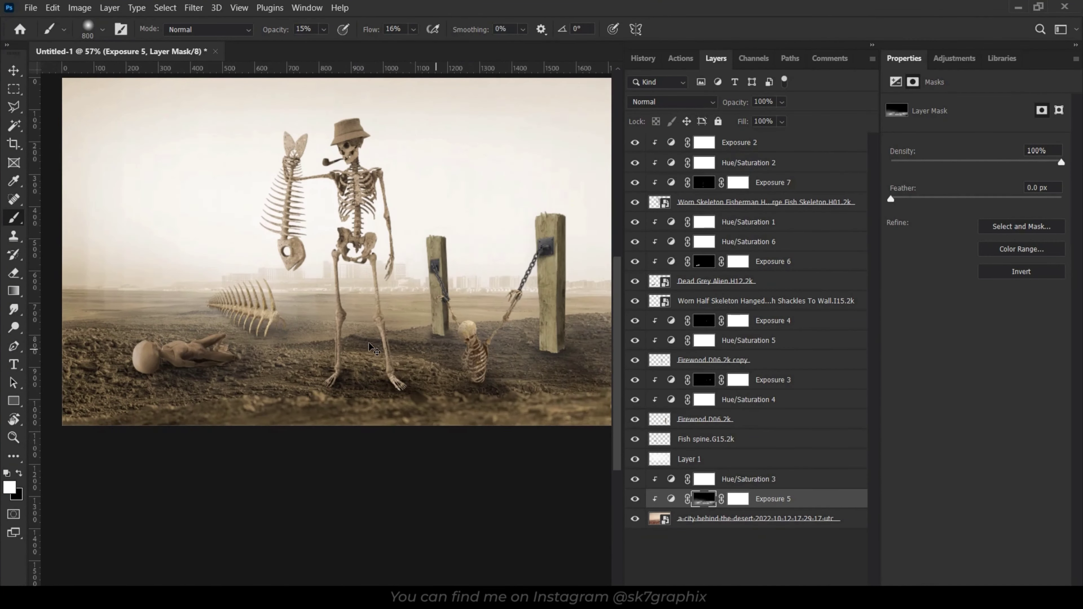
pyautogui.hscroll(2, 341, 379)
pyautogui.hscroll(3, 469, 375)
pyautogui.scroll(-3, 474, 375)
pyautogui.press('v')
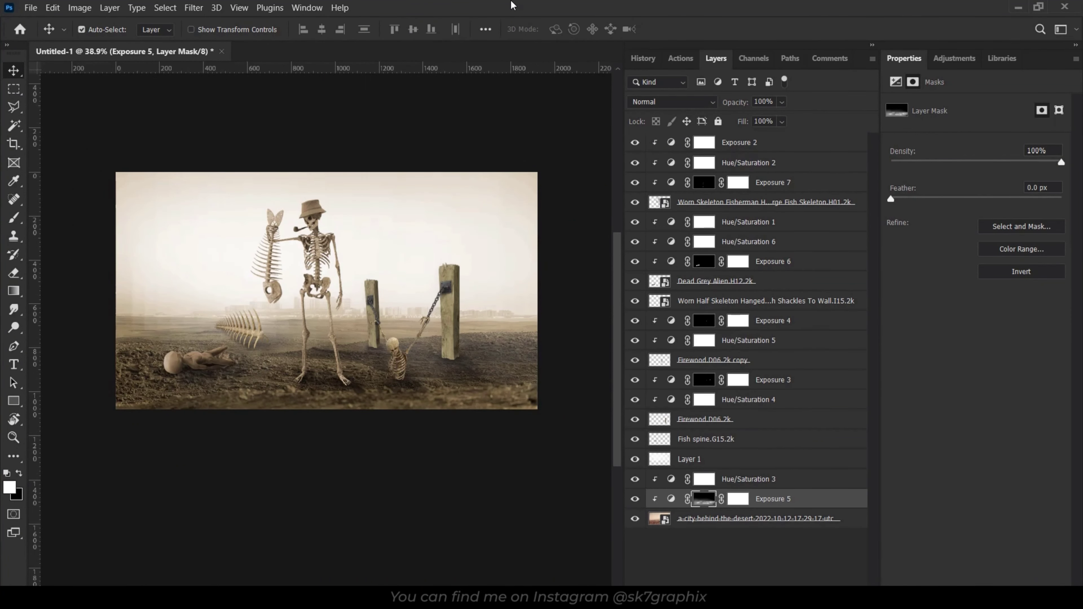
pyautogui.scroll(2, 414, 379)
# Paint shading onto the right post's base on the Exposure 3 mask, then target Exposure 4's mask.
pyautogui.click(703, 419)
pyautogui.click(703, 379)
pyautogui.press('b')
pyautogui.scroll(3, 449, 326)
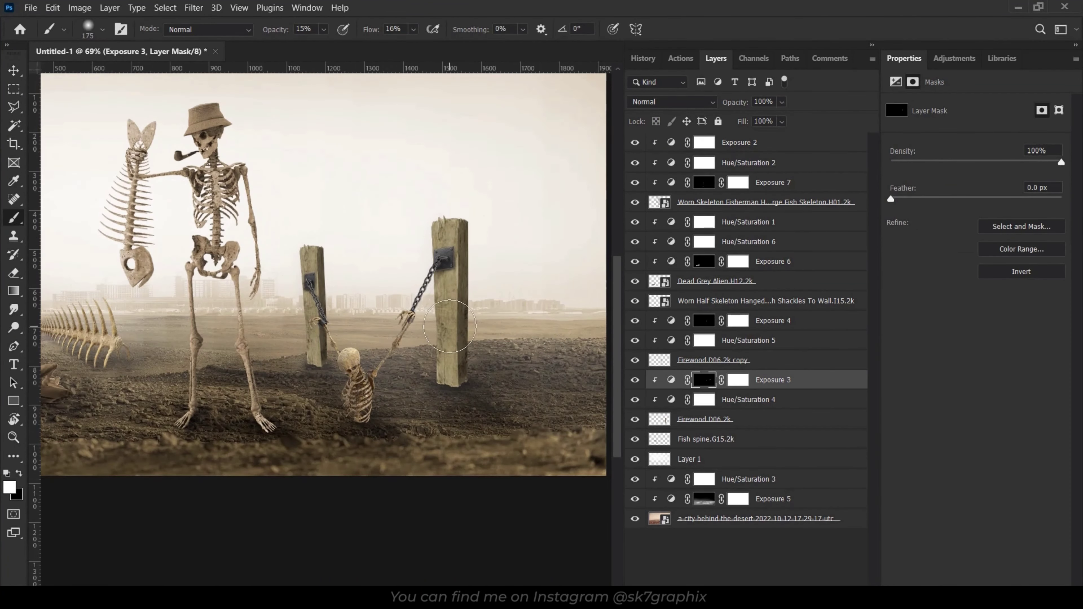
pyautogui.moveTo(444, 387)
pyautogui.mouseDown()
pyautogui.moveTo(436, 379)
pyautogui.moveTo(457, 379)
pyautogui.mouseUp()
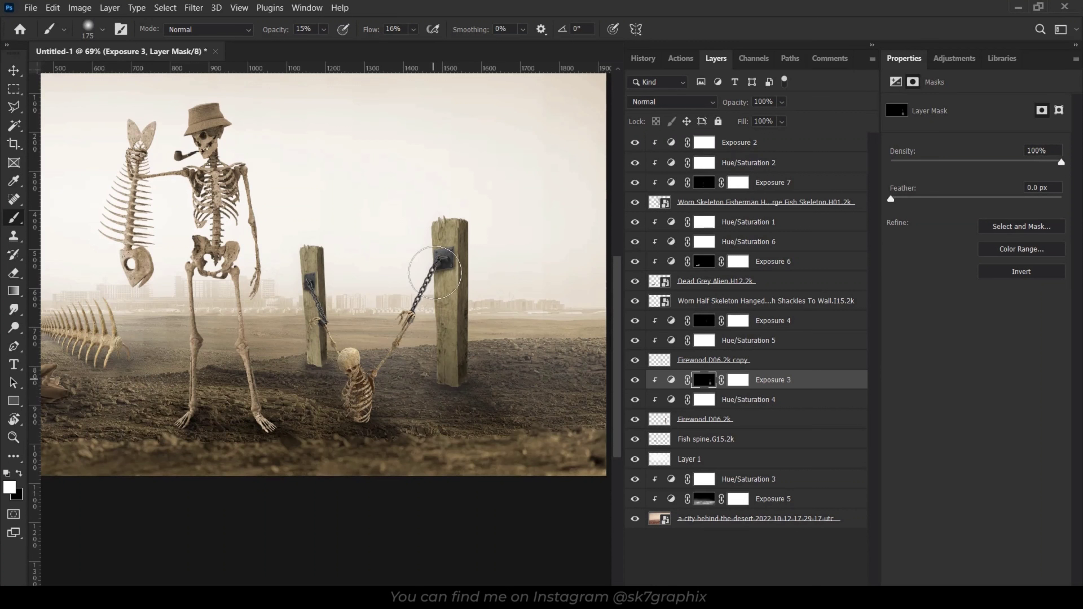
pyautogui.click(708, 319)
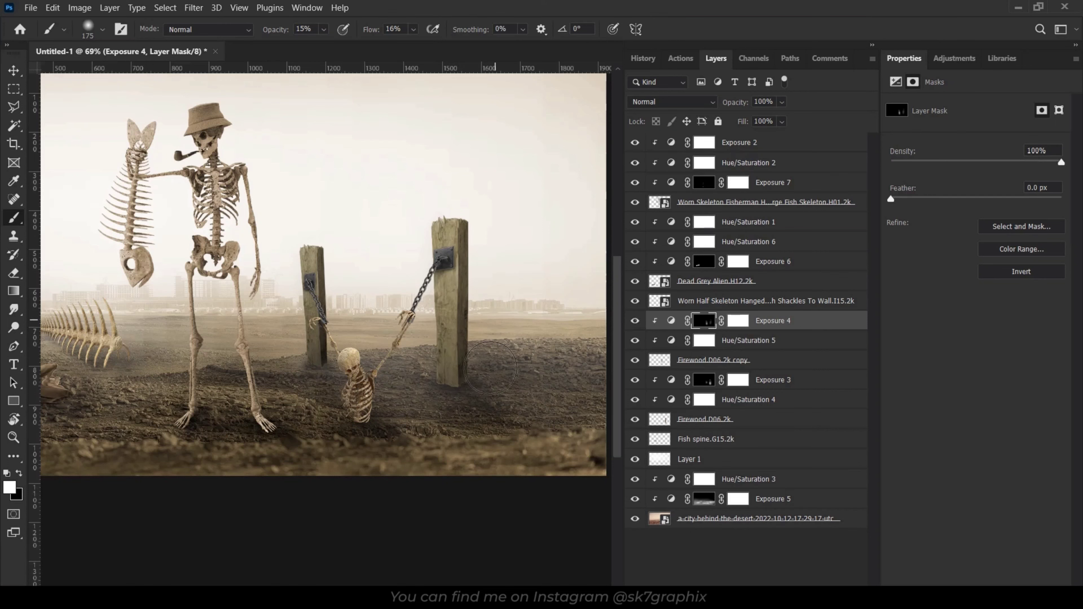
pyautogui.scroll(-3, 491, 367)
pyautogui.scroll(1, 508, 459)
# On the Exposure 7 mask, paint shading down the skeleton's leg, hip and spine.
pyautogui.press('v')
pyautogui.click(701, 198)
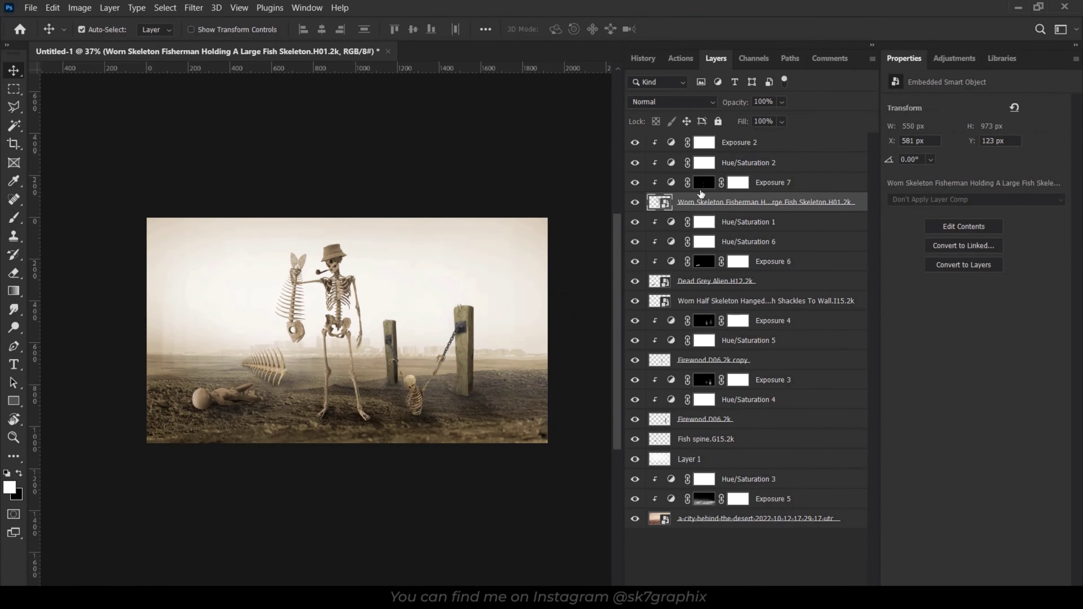
pyautogui.press('b')
pyautogui.scroll(5, 352, 354)
pyautogui.click(304, 29)
pyautogui.moveTo(360, 354); pyautogui.dragTo(391, 501)
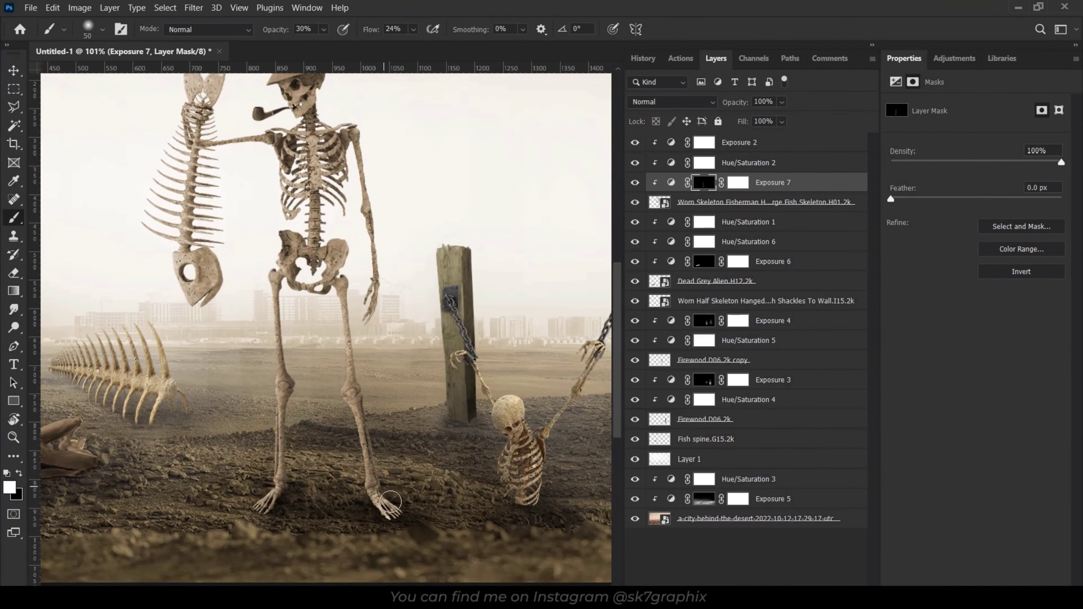
pyautogui.moveTo(370, 399); pyautogui.dragTo(349, 294)
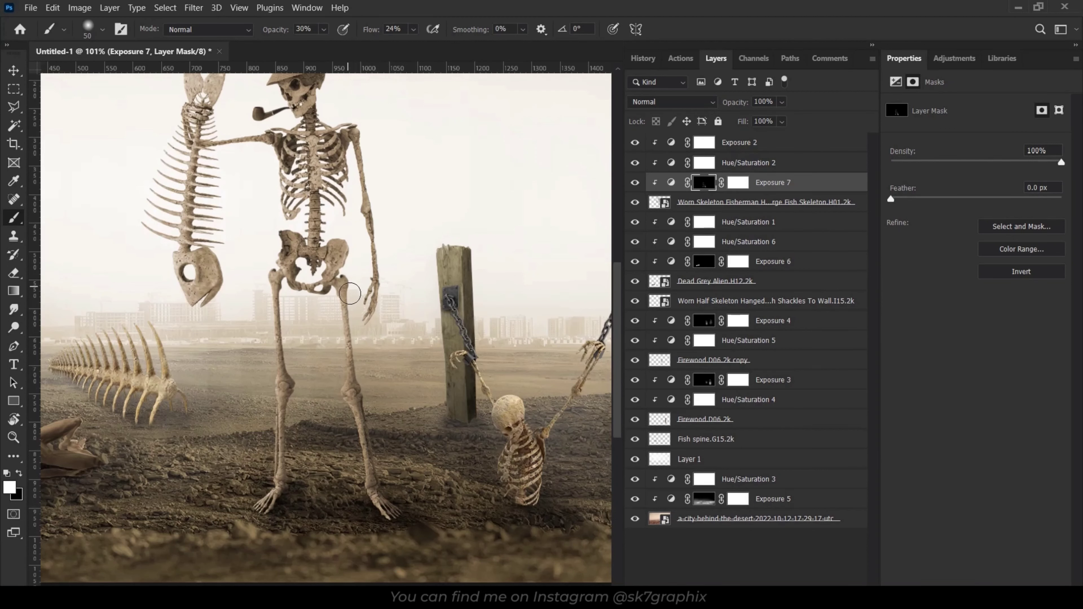
pyautogui.moveTo(324, 206); pyautogui.dragTo(319, 233)
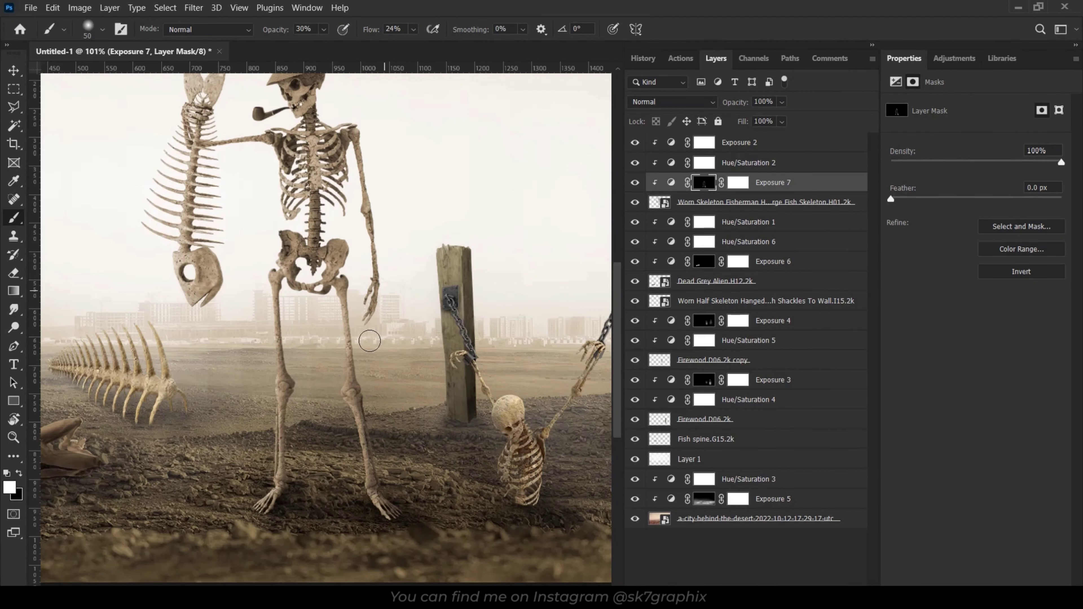
# Select the chained skeleton's layer.
pyautogui.scroll(3, 369, 340)
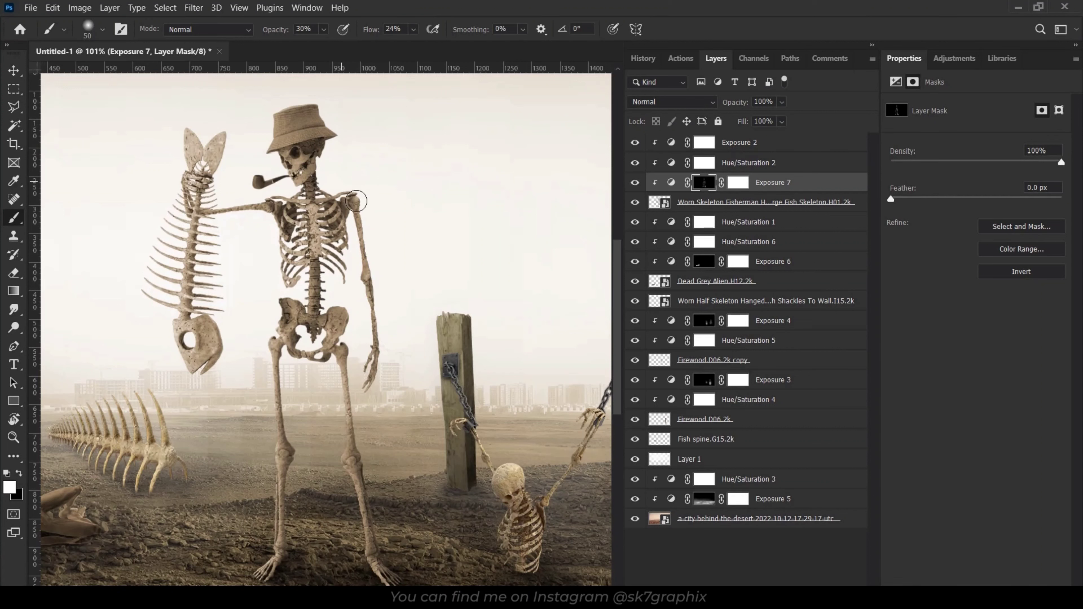
pyautogui.scroll(-2, 386, 502)
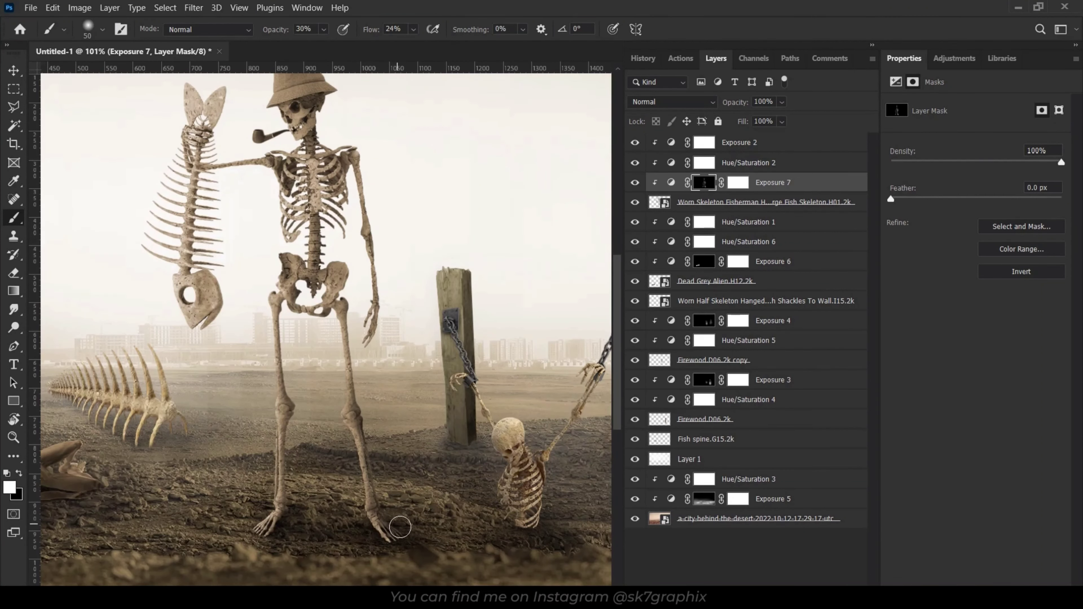
pyautogui.hscroll(6, 400, 528)
pyautogui.press('v')
pyautogui.click(486, 411)
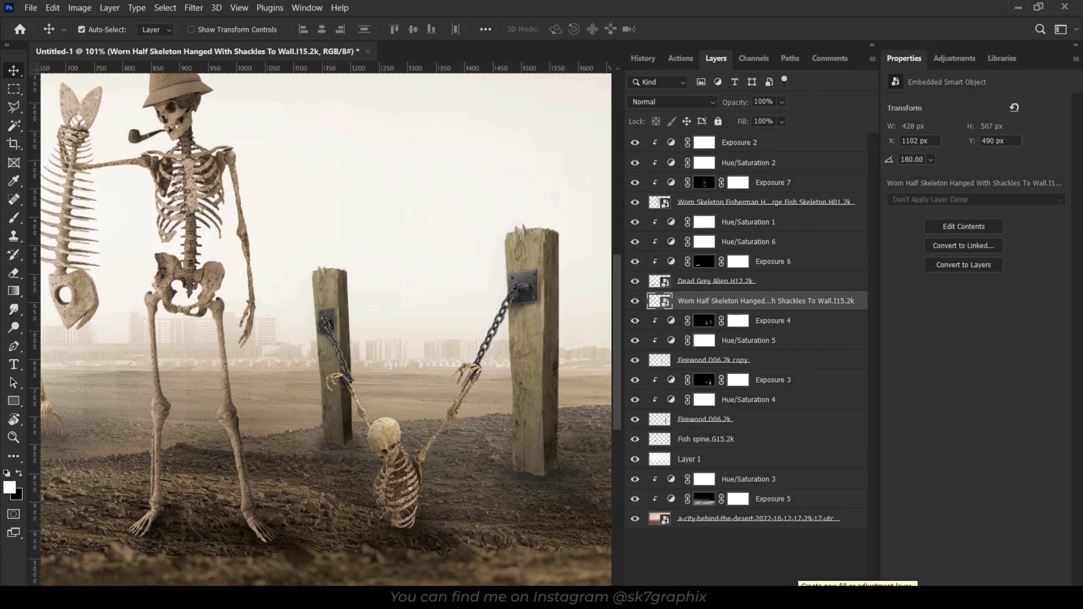
# Add an Exposure adjustment clipped to the chained skeleton, lower its exposure, and invert its mask.
pyautogui.click(792, 584)
pyautogui.click(824, 440)
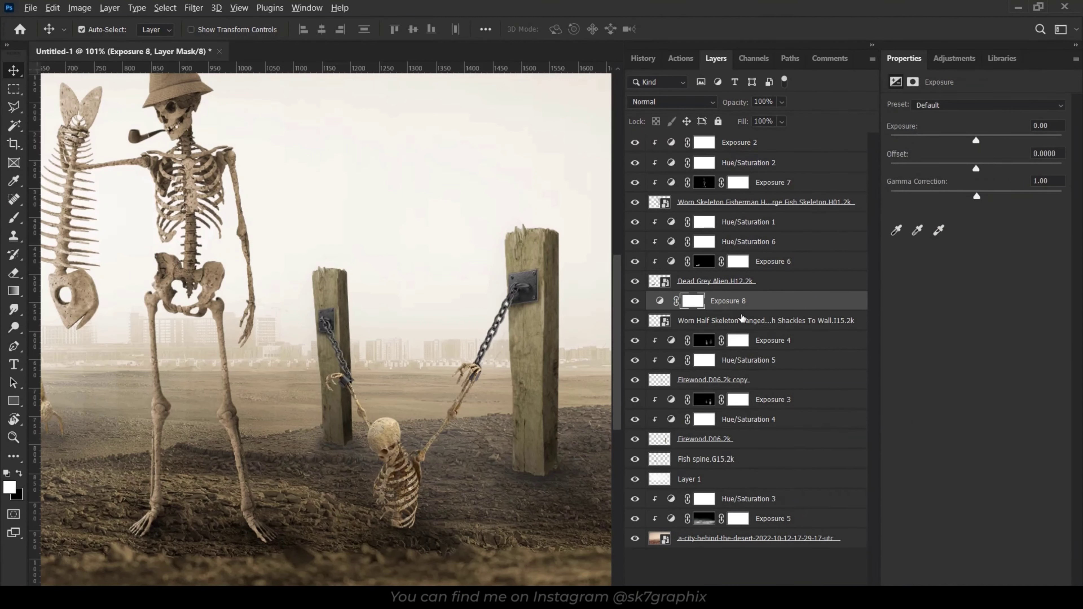
pyautogui.hotkey('alt', 'ctrl', 'g')
pyautogui.moveTo(975, 140); pyautogui.dragTo(915, 143)
pyautogui.click(913, 81)
pyautogui.hotkey('ctrl', 'i')
pyautogui.press('b')
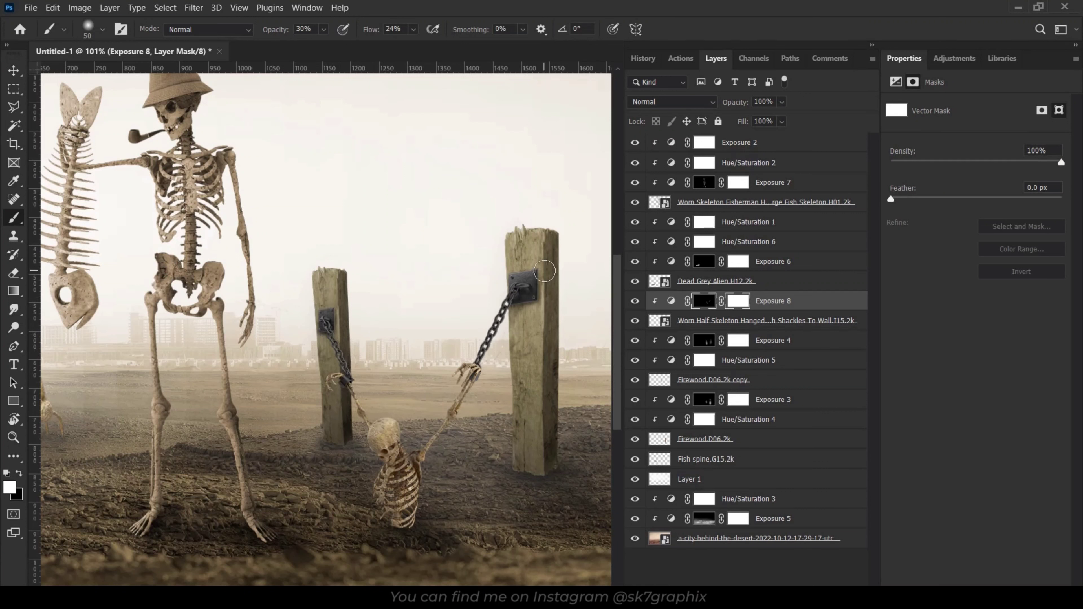
# Paint the darkening onto the chained skeleton's skull and ribcage.
pyautogui.moveTo(403, 432); pyautogui.dragTo(389, 422)
pyautogui.moveTo(412, 471); pyautogui.dragTo(400, 509)
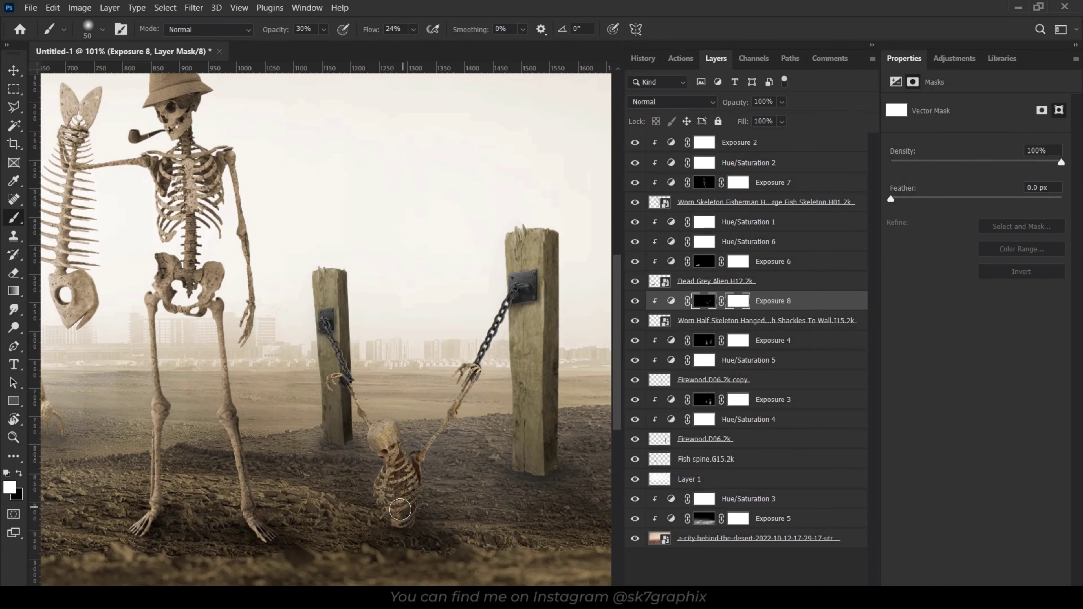
pyautogui.moveTo(403, 547); pyautogui.dragTo(392, 426)
pyautogui.hotkey('ctrl', '0')
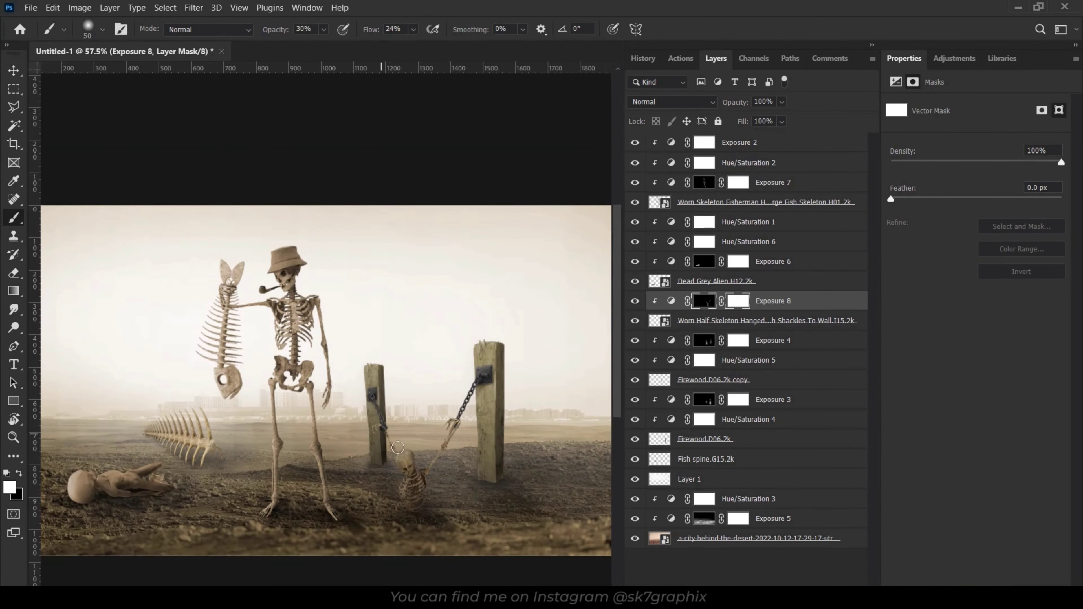
pyautogui.scroll(-1, 453, 485)
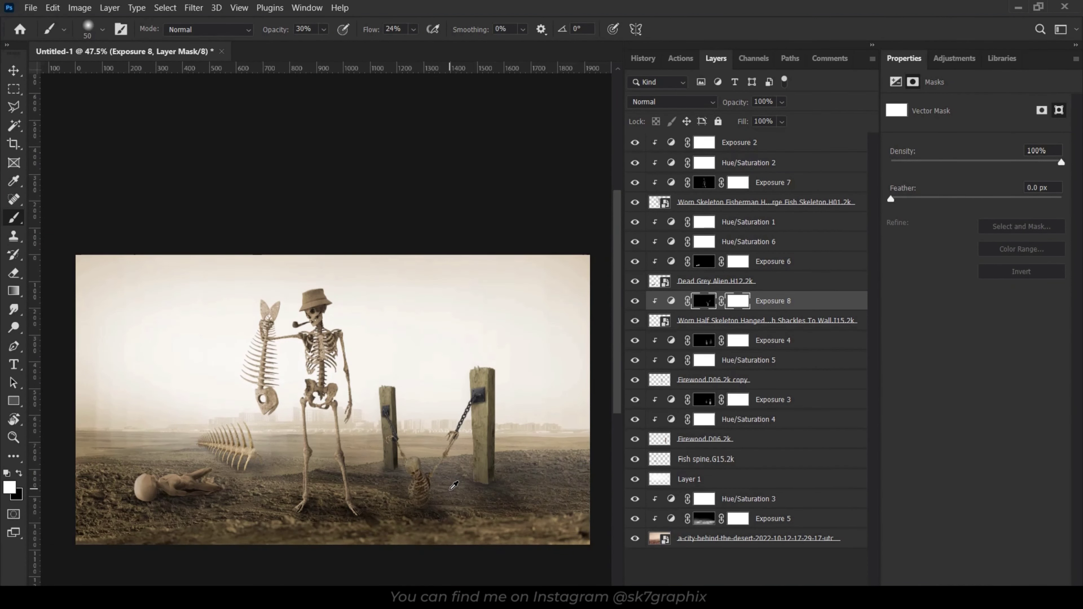
pyautogui.press('x')
pyautogui.scroll(4, 453, 485)
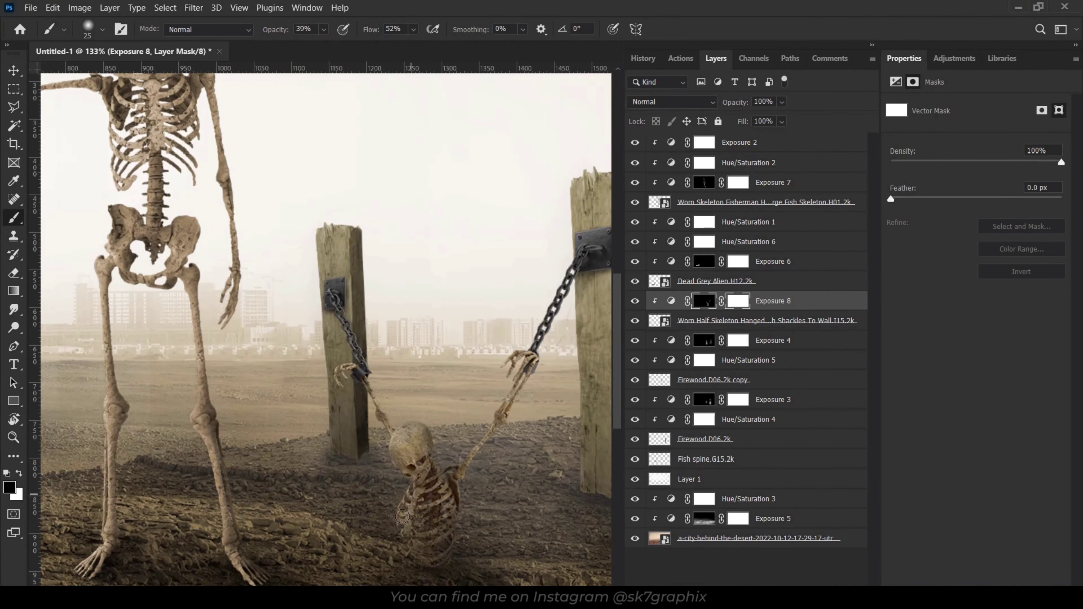
pyautogui.scroll(-2, 275, 480)
pyautogui.scroll(-2, 275, 480)
pyautogui.press('v')
pyautogui.scroll(1, 275, 480)
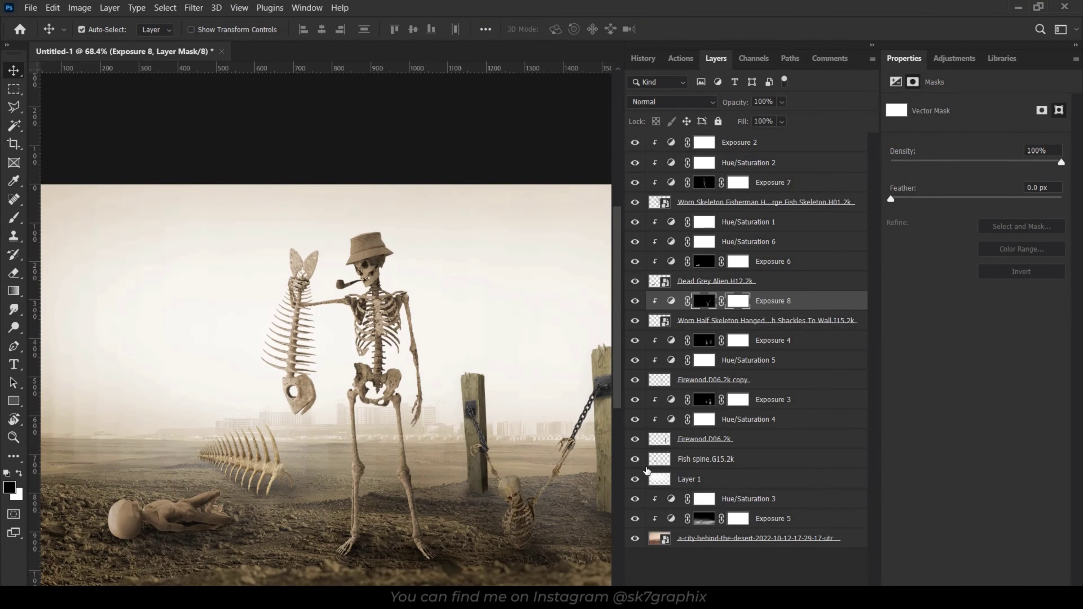
# Move haze Layer 1 down to sit just below the Worn Skeleton Fisherman layer.
pyautogui.moveTo(646, 469); pyautogui.dragTo(659, 141)
pyautogui.press('x')
pyautogui.scroll(-2, 532, 286)
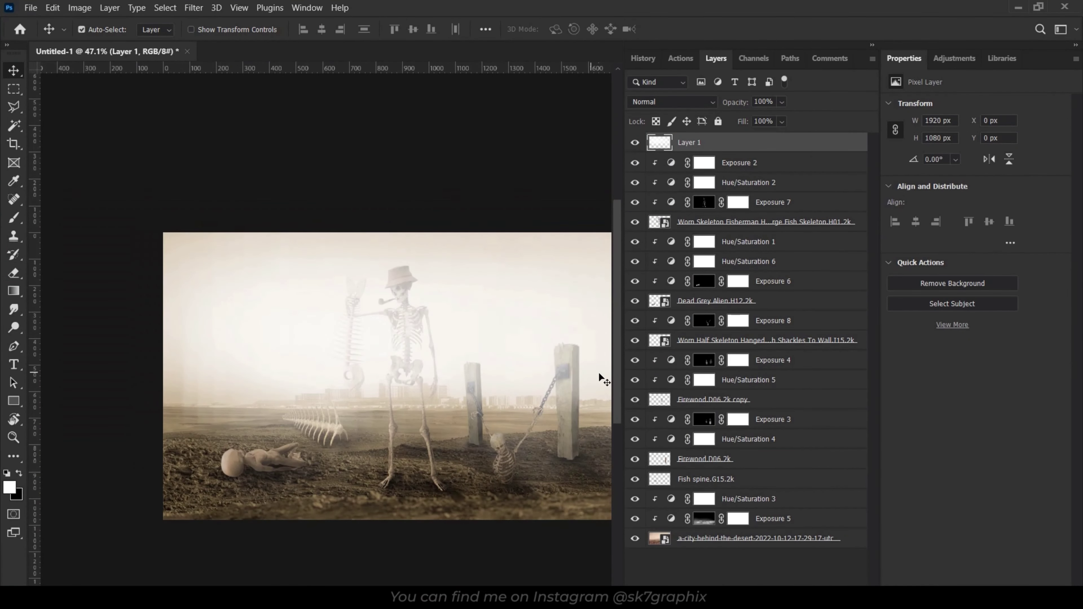
pyautogui.hscroll(1, 543, 426)
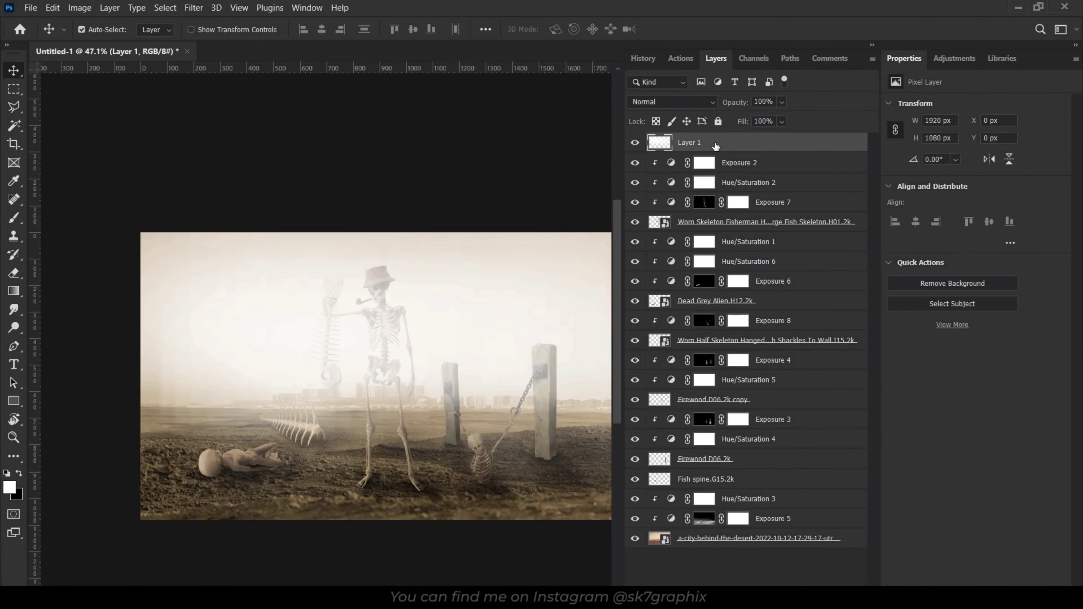
pyautogui.click(716, 459)
pyautogui.keyDown('shift'); pyautogui.click(716, 420); pyautogui.keyUp('shift')
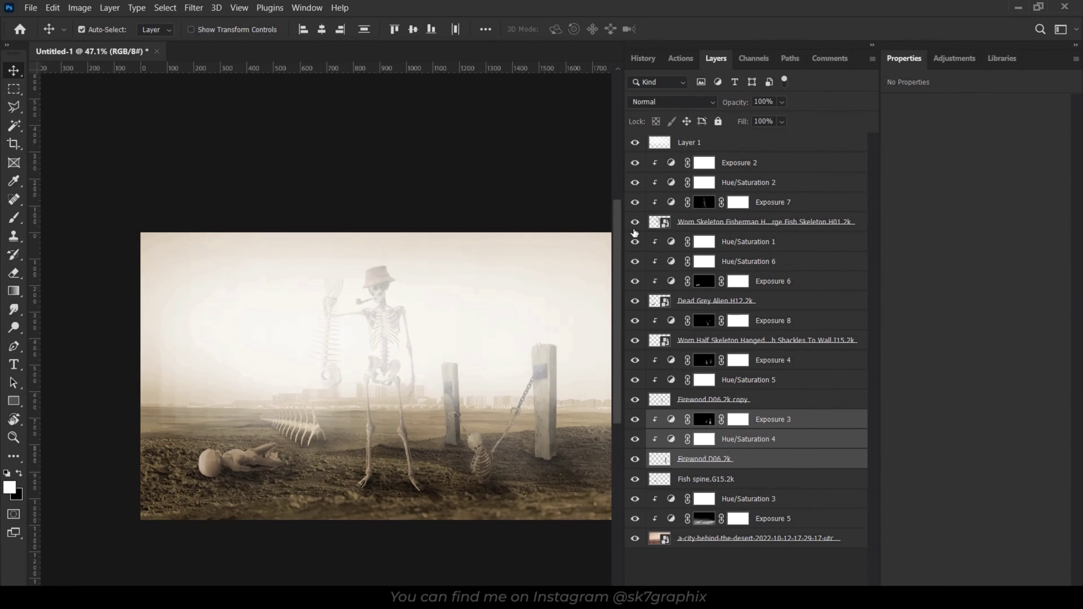
pyautogui.click(699, 143)
pyautogui.moveTo(706, 229); pyautogui.dragTo(706, 232)
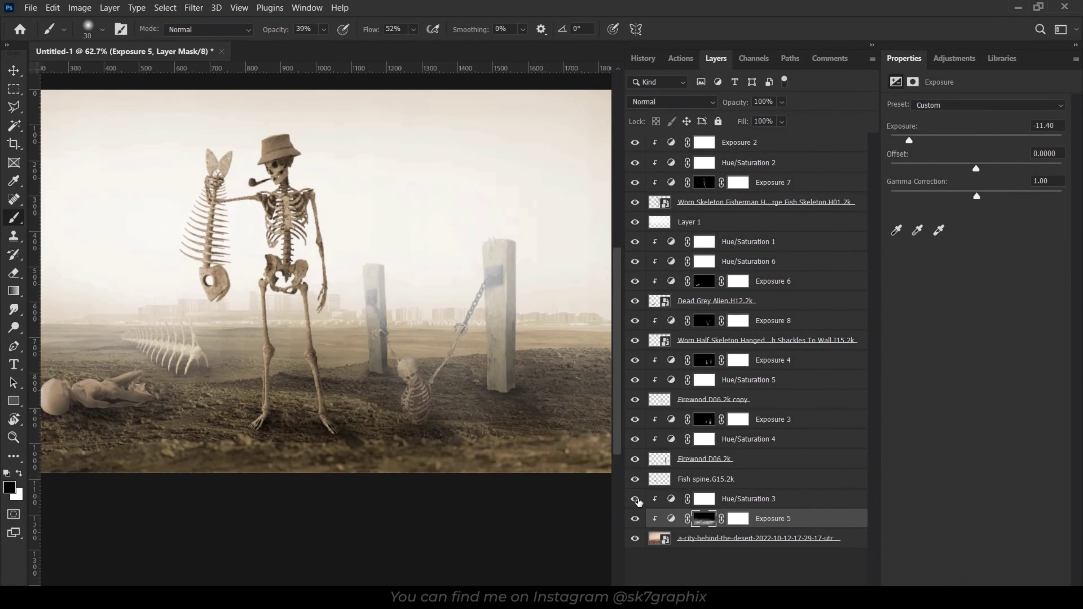
# Swap the painting colours and shrink the brush to 150 px.
pyautogui.press('x')
pyautogui.hscroll(2, 375, 427)
pyautogui.press('[')
pyautogui.press('[')
pyautogui.press('[')
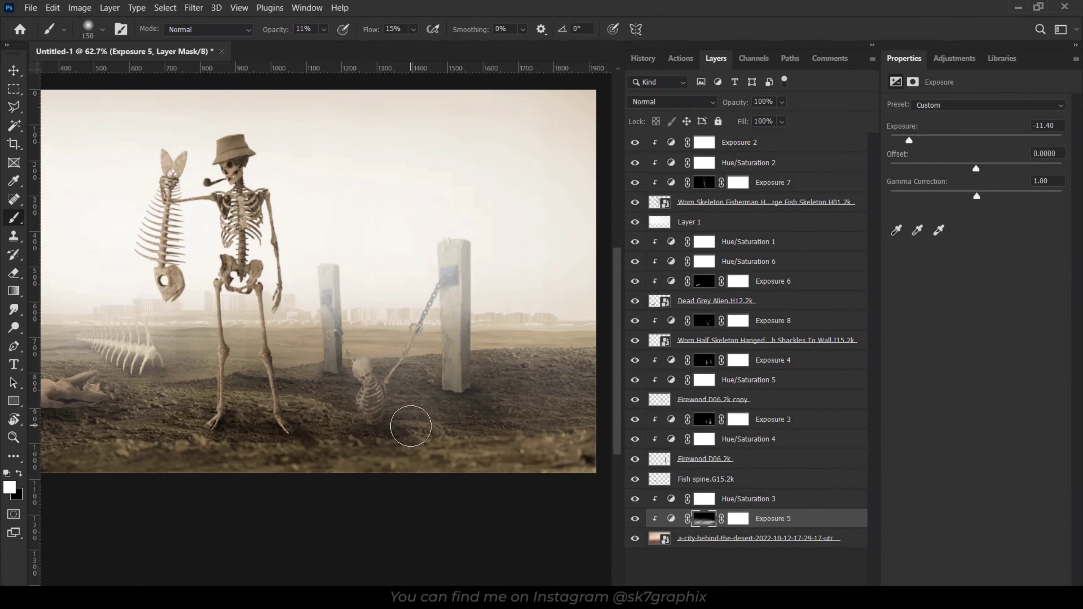
pyautogui.hscroll(-3, 209, 398)
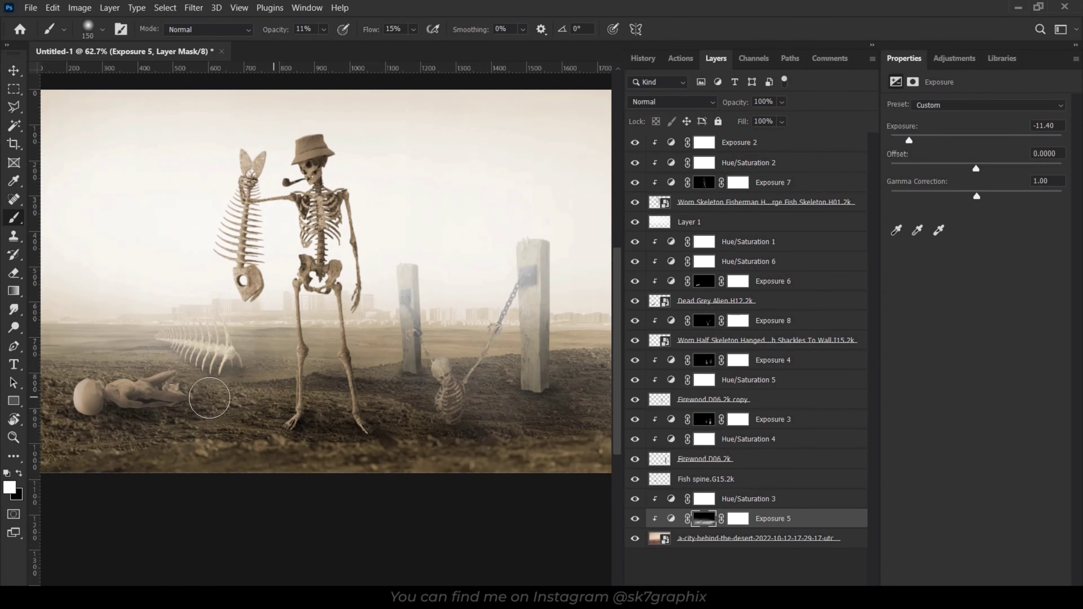
pyautogui.scroll(-2, 377, 401)
pyautogui.hscroll(-1, 256, 469)
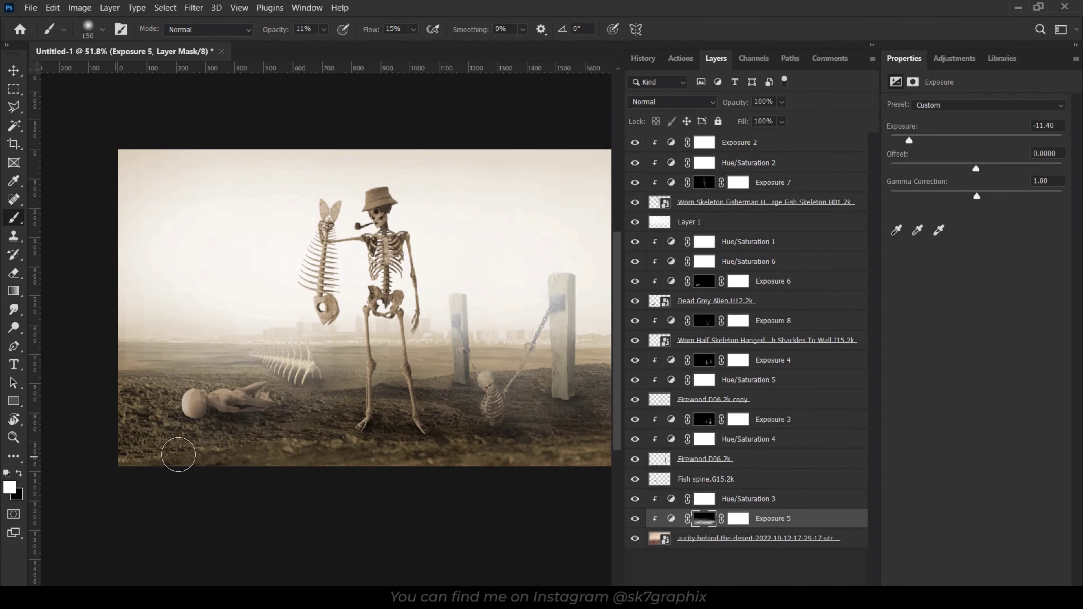
# Toggle haze Layer 1's visibility to compare, then set its fill to 68%.
pyautogui.press('v')
pyautogui.click(539, 362)
pyautogui.click(635, 222)
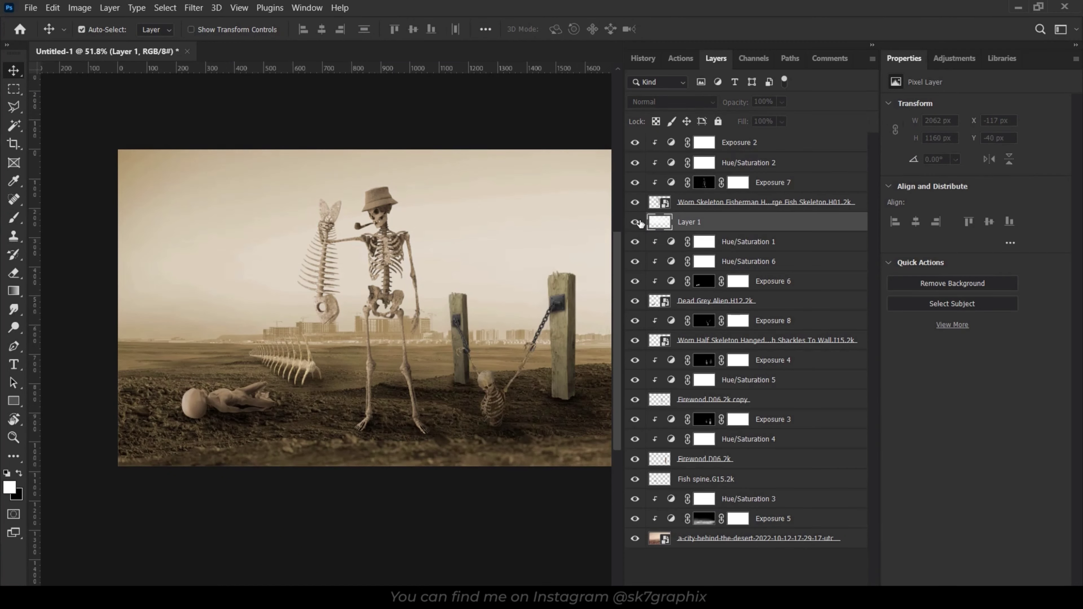
pyautogui.click(782, 121)
pyautogui.moveTo(786, 139); pyautogui.dragTo(772, 135)
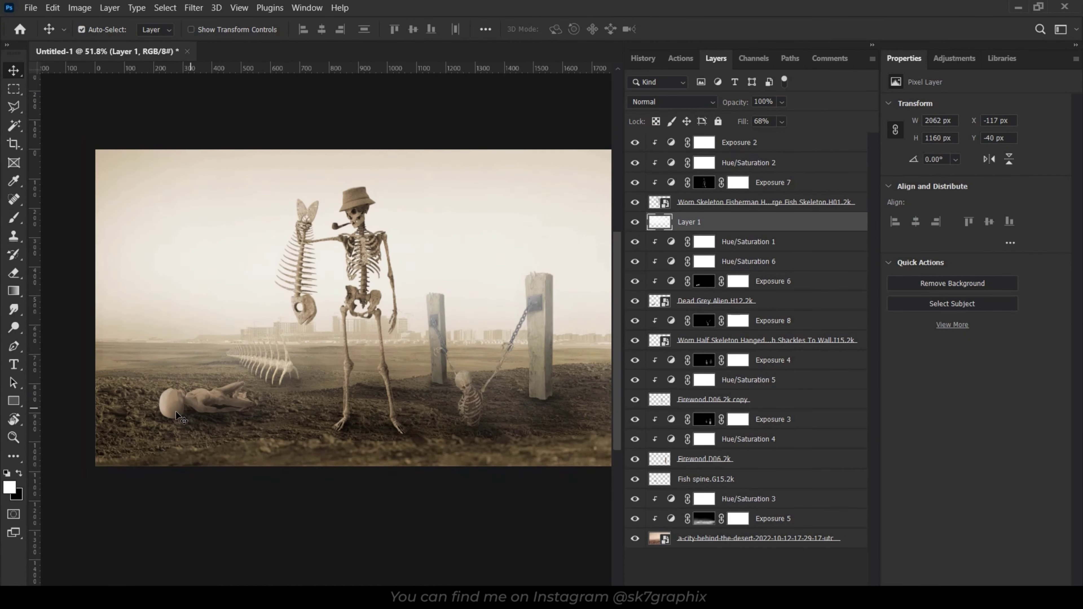
# Darken the ground beneath the alien's head with a 45 px brush and select the Dead Grey Alien layer.
pyautogui.scroll(3, 168, 412)
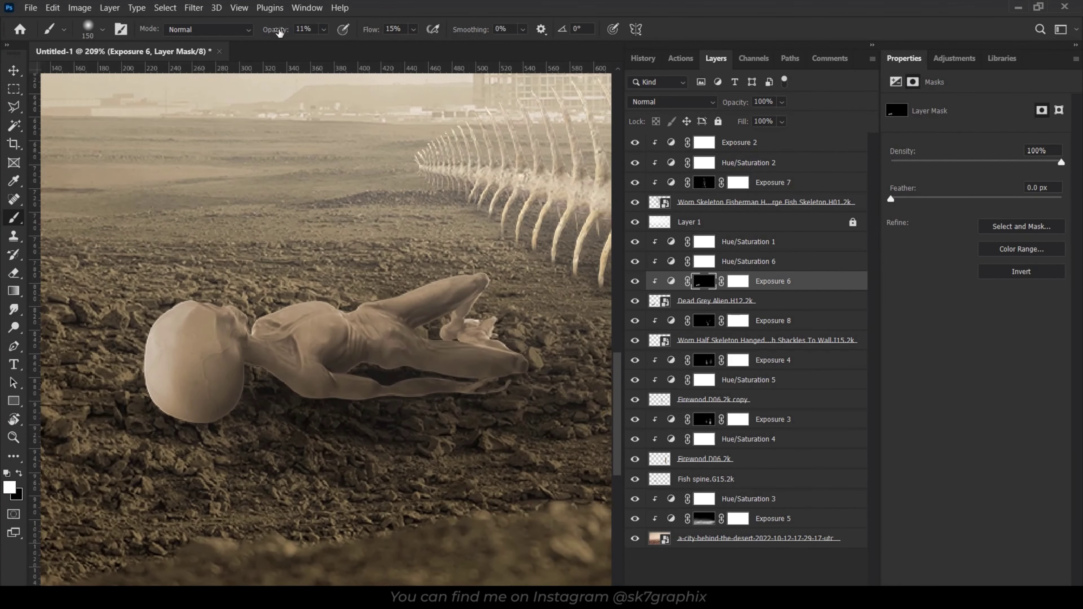
pyautogui.press('[')
pyautogui.press('[')
pyautogui.press('[')
pyautogui.moveTo(209, 405); pyautogui.dragTo(179, 415)
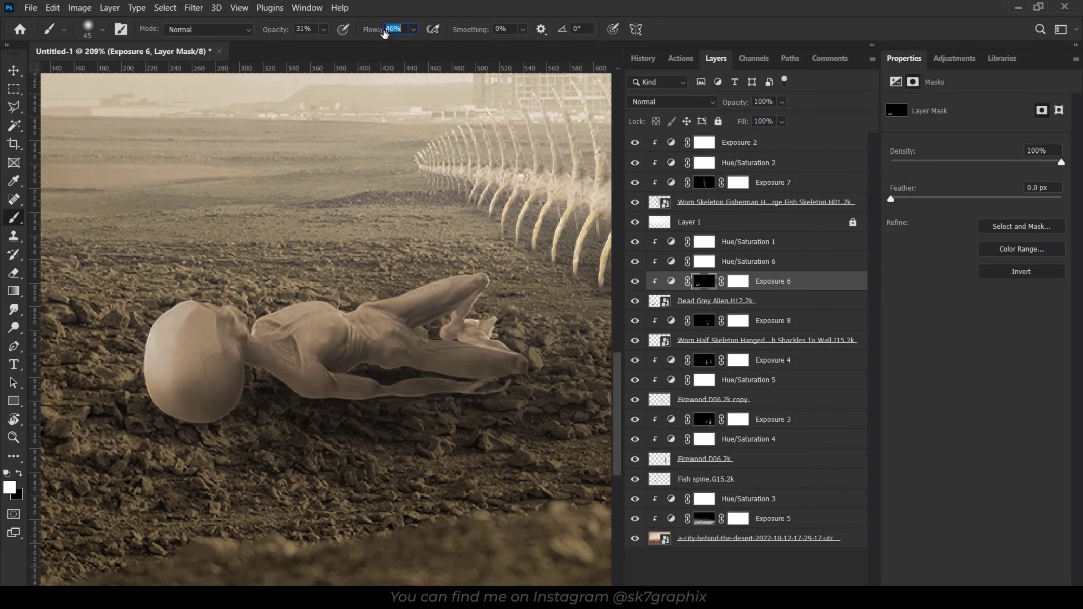
pyautogui.click(703, 183)
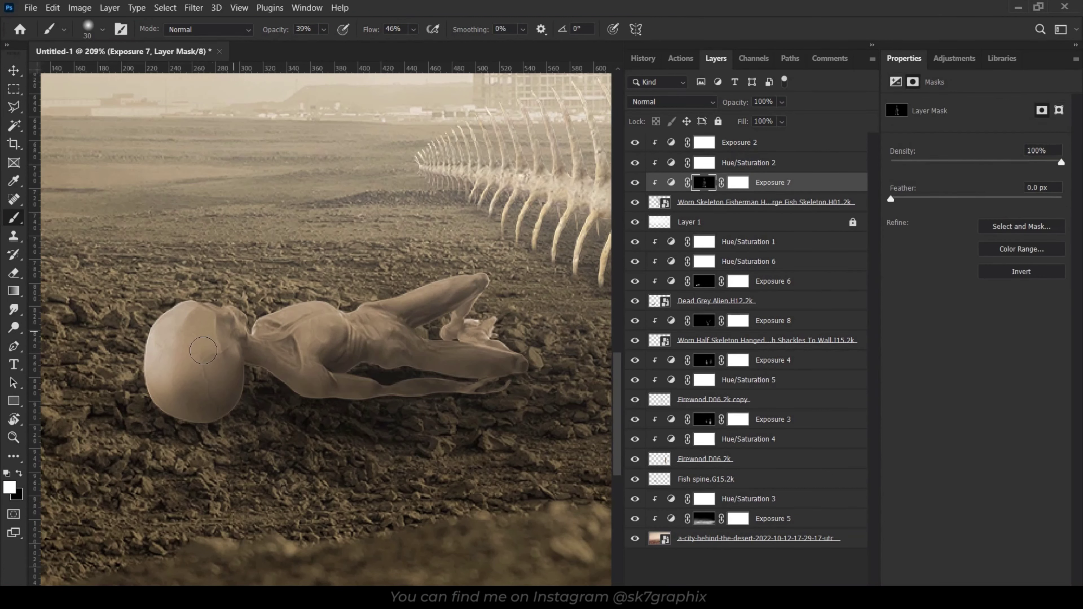
pyautogui.press('x')
pyautogui.click(721, 143)
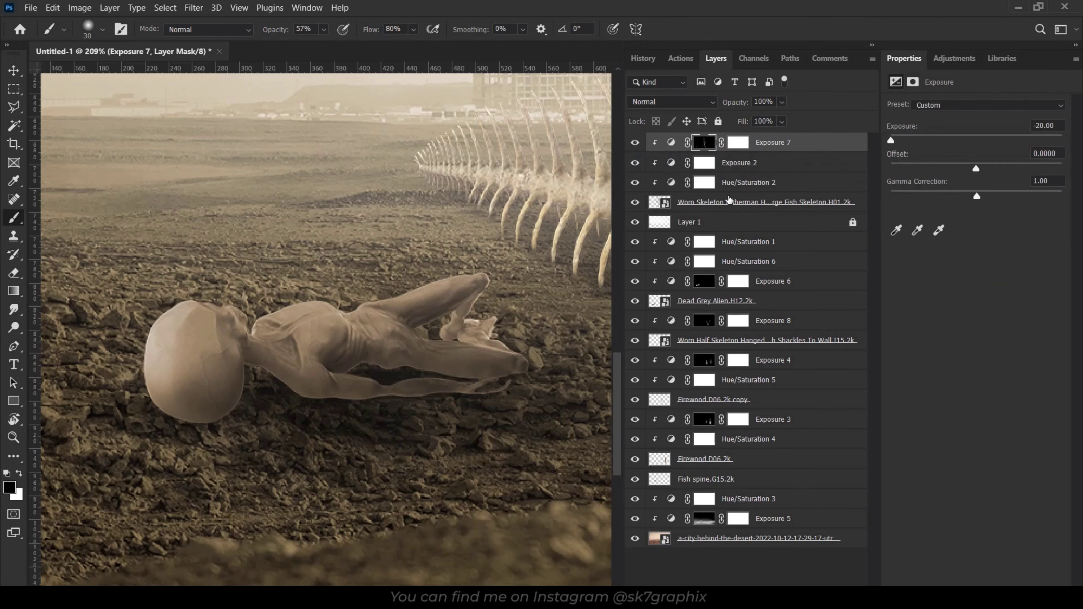
pyautogui.click(720, 182)
pyautogui.hotkey('ctrl', '0')
pyautogui.press('v')
pyautogui.click(354, 367)
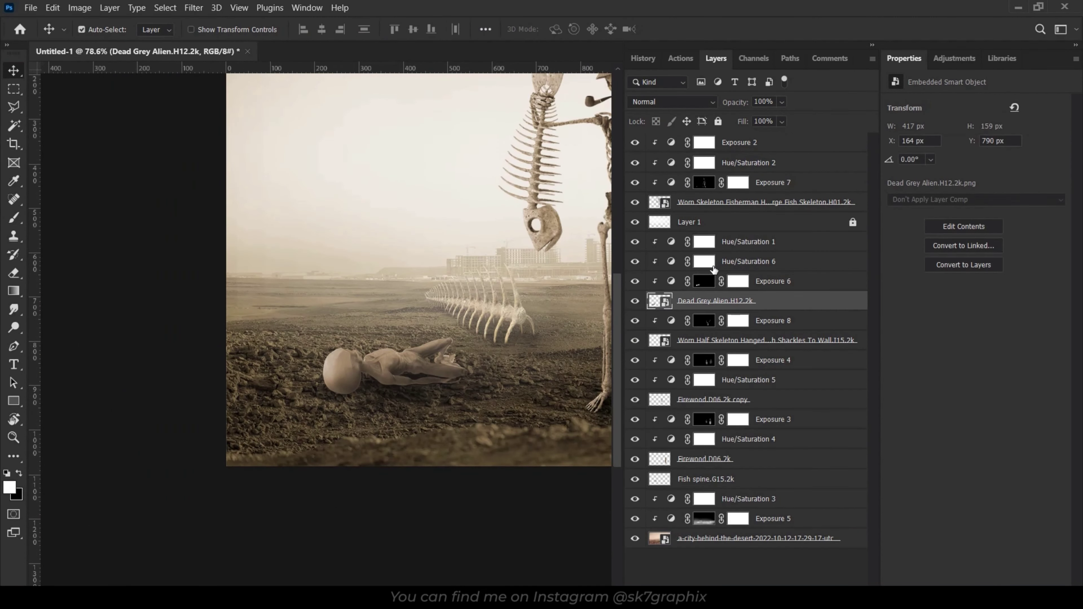
pyautogui.click(671, 281)
pyautogui.moveTo(891, 140); pyautogui.dragTo(905, 141)
# Shade the alien's head, arm and shoulder on the Exposure 6 mask at 19% brush opacity.
pyautogui.click(703, 280)
pyautogui.scroll(5, 363, 373)
pyautogui.press('b')
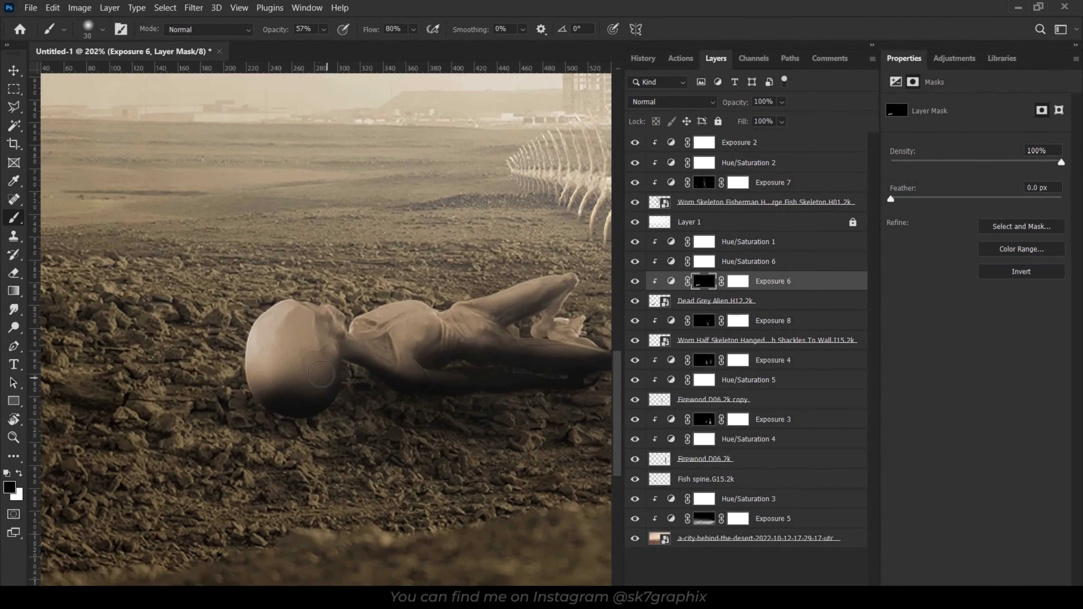
pyautogui.moveTo(314, 345)
pyautogui.mouseDown()
pyautogui.moveTo(315, 386)
pyautogui.moveTo(281, 412)
pyautogui.mouseUp()
pyautogui.press('x')
pyautogui.press('1')
pyautogui.press('9')
pyautogui.moveTo(282, 367)
pyautogui.mouseDown()
pyautogui.moveTo(281, 405)
pyautogui.moveTo(338, 394)
pyautogui.moveTo(363, 370)
pyautogui.mouseUp()
pyautogui.press('x')
pyautogui.press('x')
pyautogui.press('x')
pyautogui.hscroll(5, 449, 382)
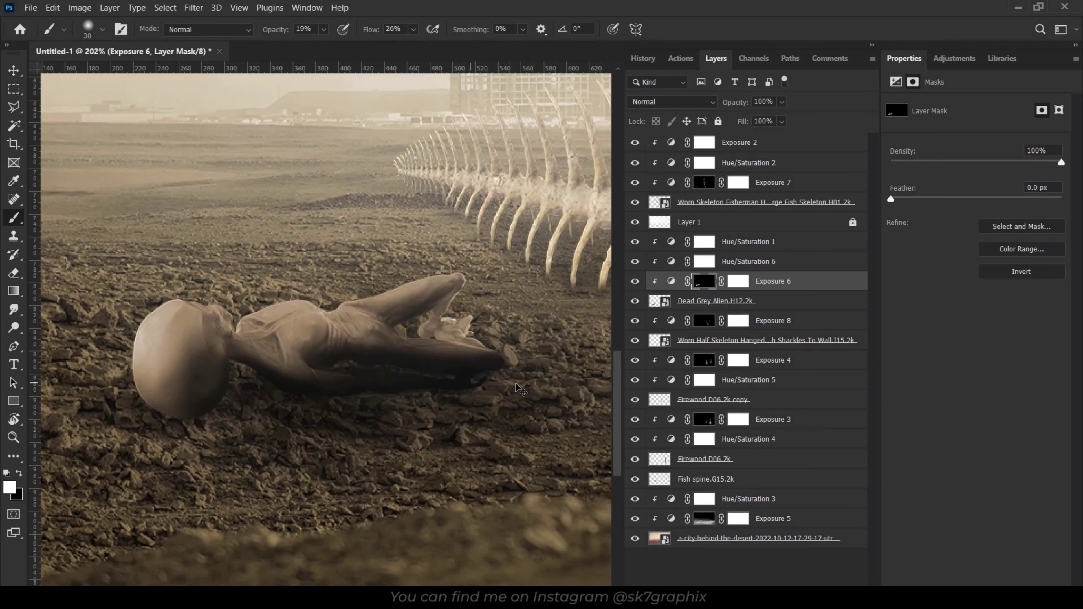
pyautogui.moveTo(485, 339)
pyautogui.mouseDown()
pyautogui.moveTo(427, 332)
pyautogui.moveTo(522, 365)
pyautogui.moveTo(375, 346)
pyautogui.moveTo(285, 370)
pyautogui.moveTo(363, 375)
pyautogui.mouseUp()
pyautogui.press('x')
pyautogui.press('x')
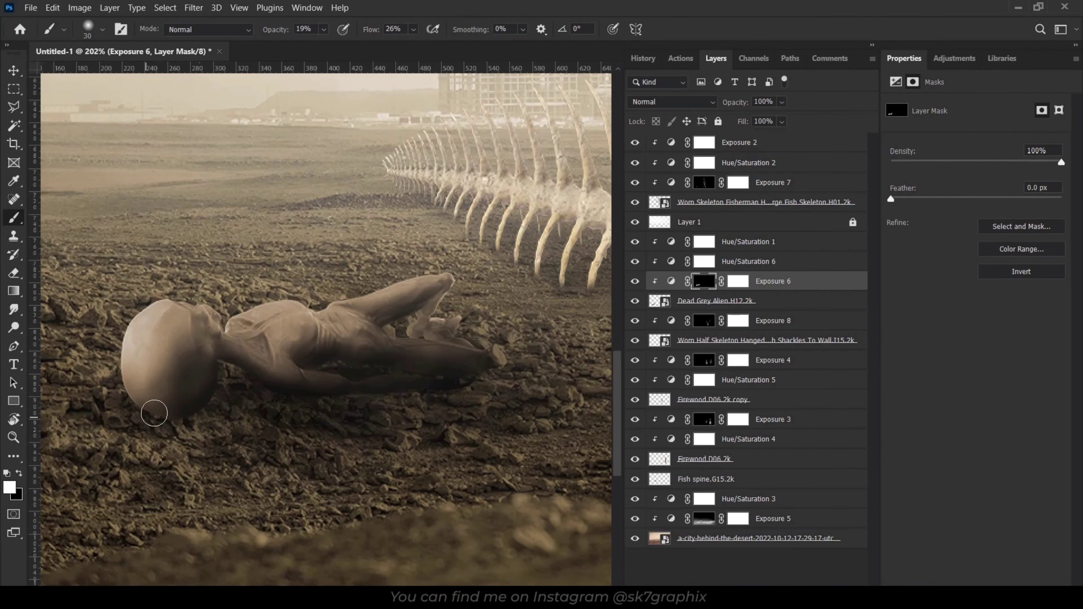
pyautogui.hotkey('ctrl', '0')
# Darken the ground under the alien's shoulder on the Exposure 5 mask.
pyautogui.click(704, 518)
pyautogui.scroll(5, 176, 350)
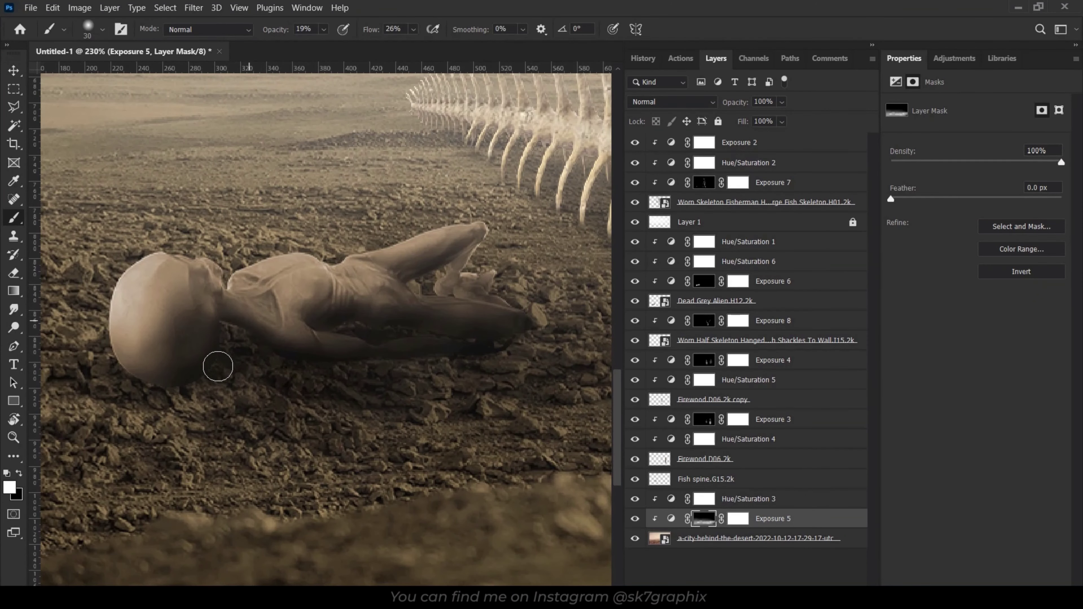
pyautogui.moveTo(246, 356); pyautogui.dragTo(386, 323)
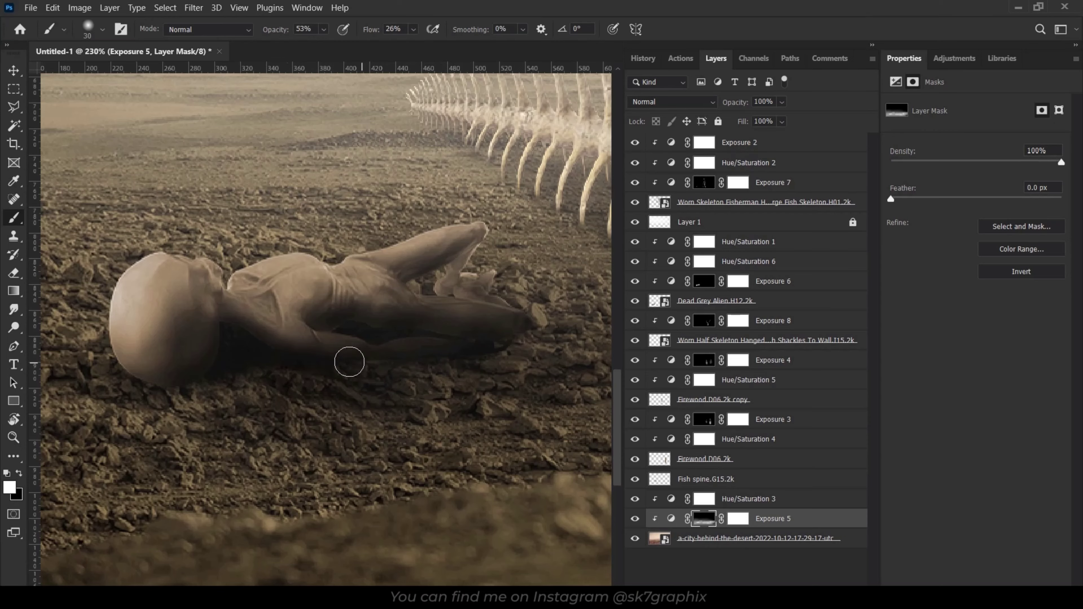
pyautogui.scroll(-5, 168, 376)
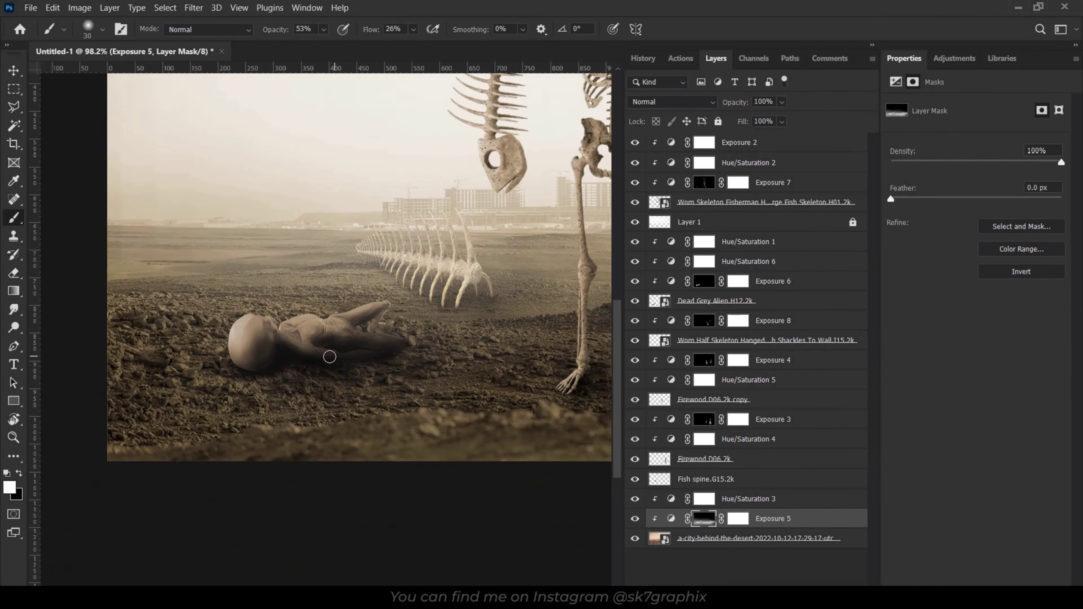
pyautogui.scroll(-3, 256, 341)
pyautogui.scroll(10, 323, 384)
pyautogui.scroll(-2, 325, 393)
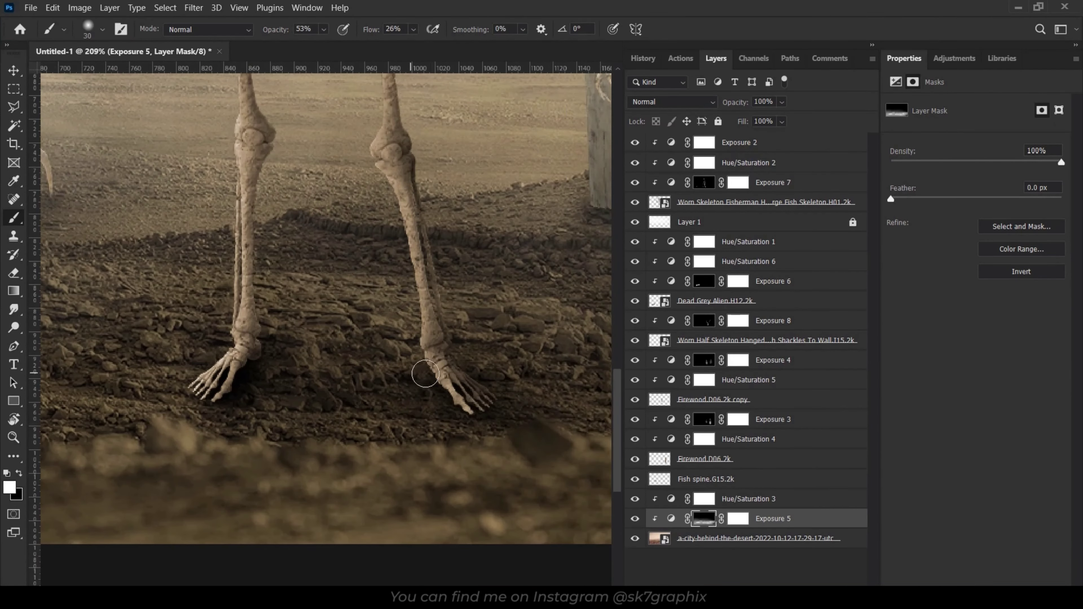
pyautogui.scroll(-4, 426, 376)
pyautogui.scroll(8, 475, 383)
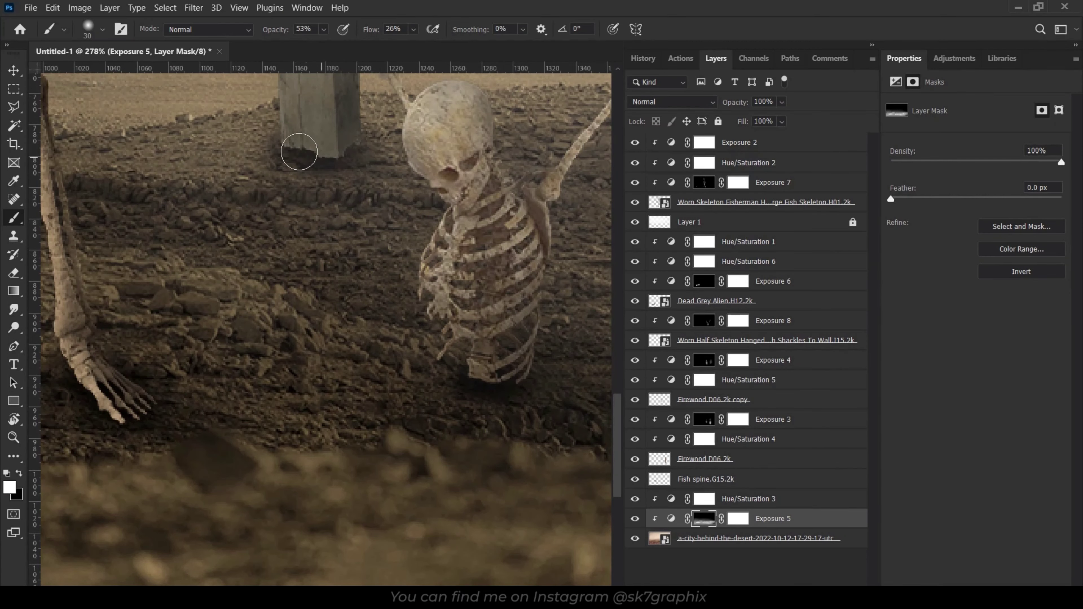
pyautogui.hscroll(3, 362, 192)
pyautogui.hscroll(3, 427, 222)
pyautogui.scroll(-5, 477, 244)
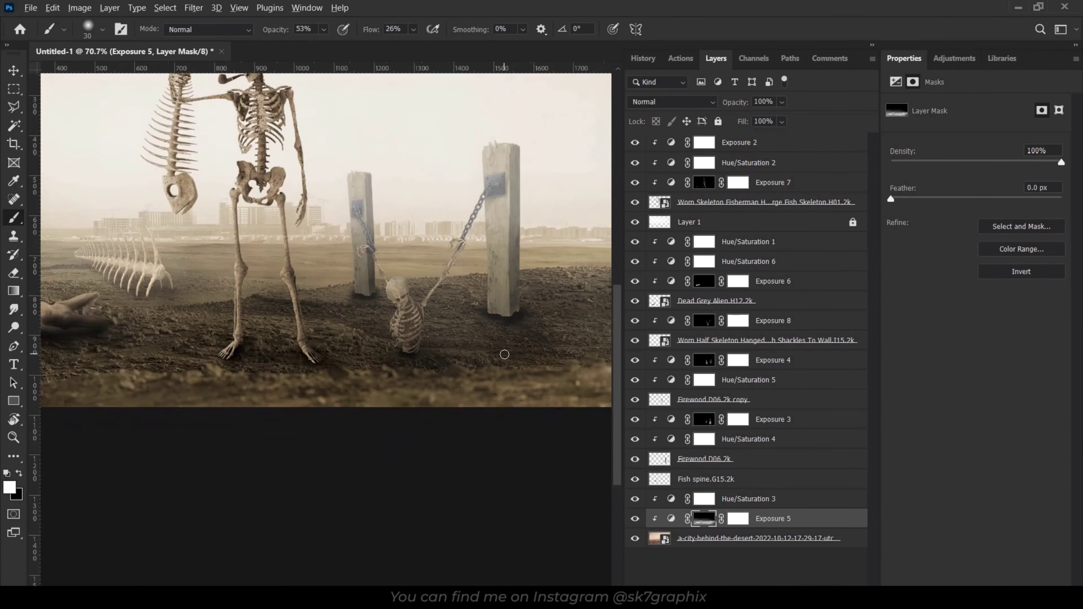
pyautogui.scroll(3, 171, 270)
pyautogui.scroll(-2, 262, 303)
pyautogui.scroll(-2, 320, 342)
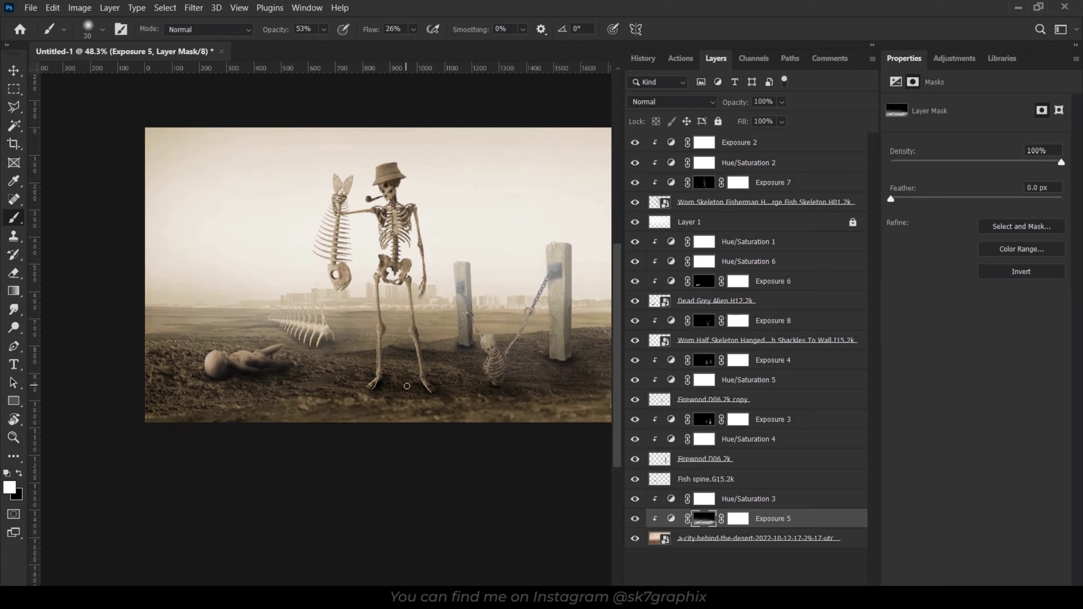
pyautogui.scroll(1, 383, 405)
# Bring the 047_FireWaves6 image from the file browser into the composite.
pyautogui.press('v')
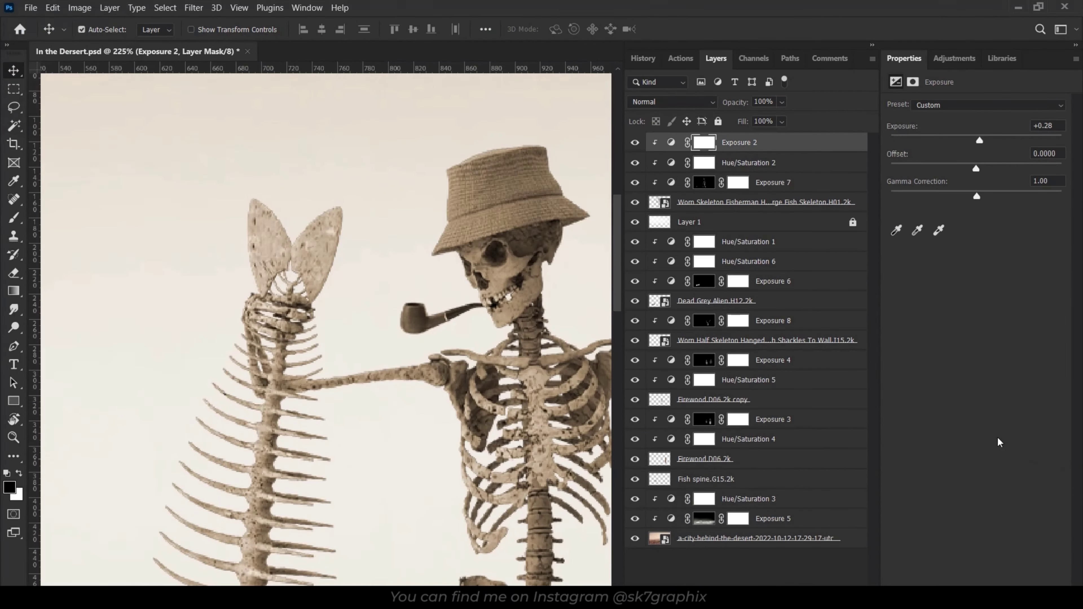
pyautogui.hotkey('alt', 'Tab')
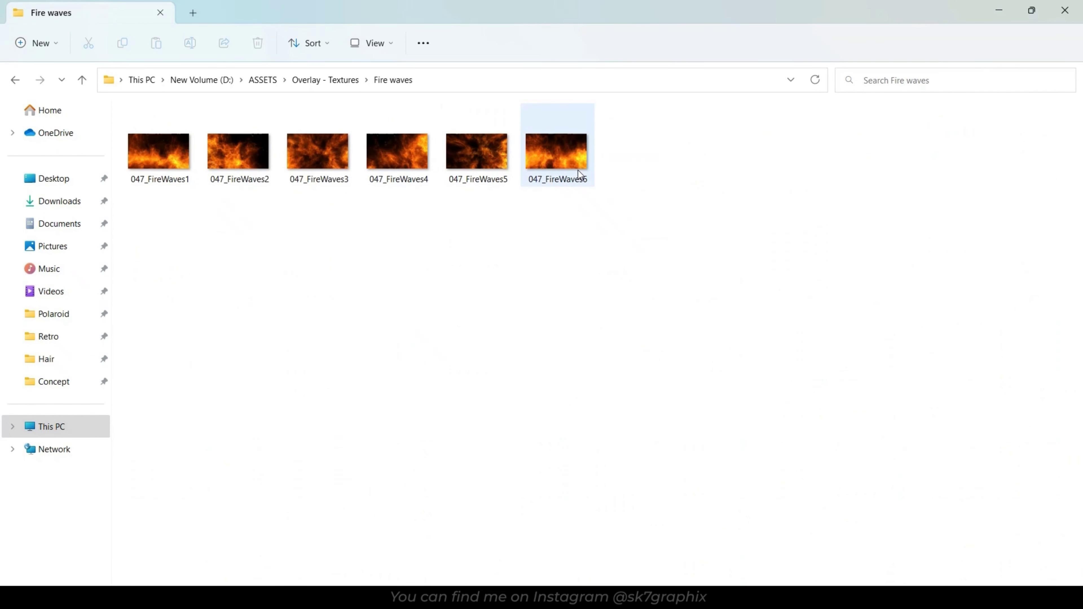
pyautogui.hotkey('alt', 'Tab')
pyautogui.moveTo(556, 151)
pyautogui.mouseDown()
pyautogui.moveTo(618, 316)
pyautogui.moveTo(409, 310)
pyautogui.mouseUp()
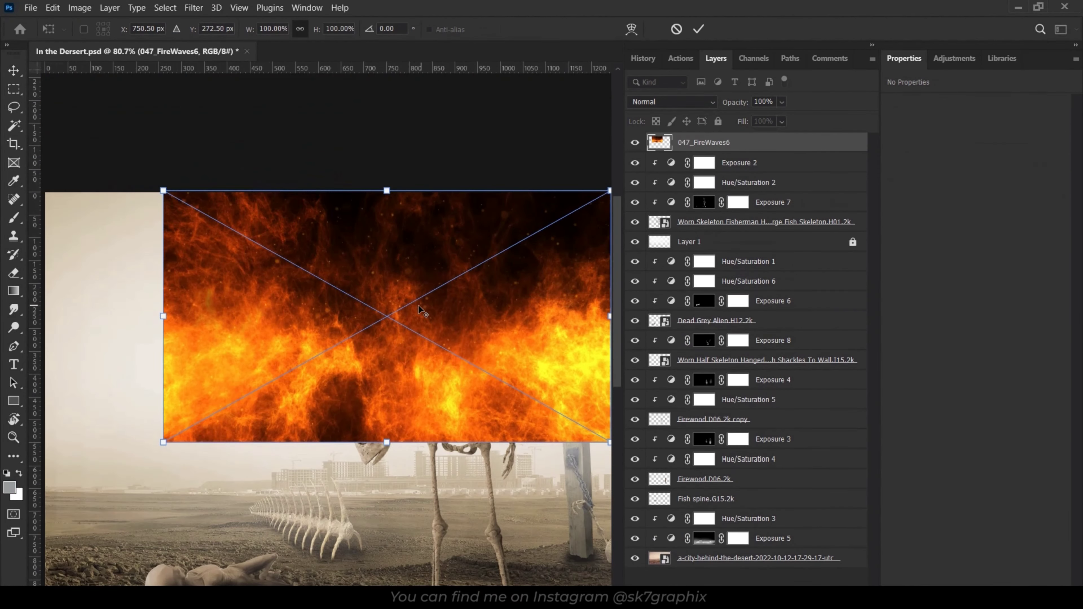
# Copy the placed flame to its own layer and transform it onto the pipe bowl.
pyautogui.click(711, 31)
pyautogui.hotkey('ctrl', 'j')
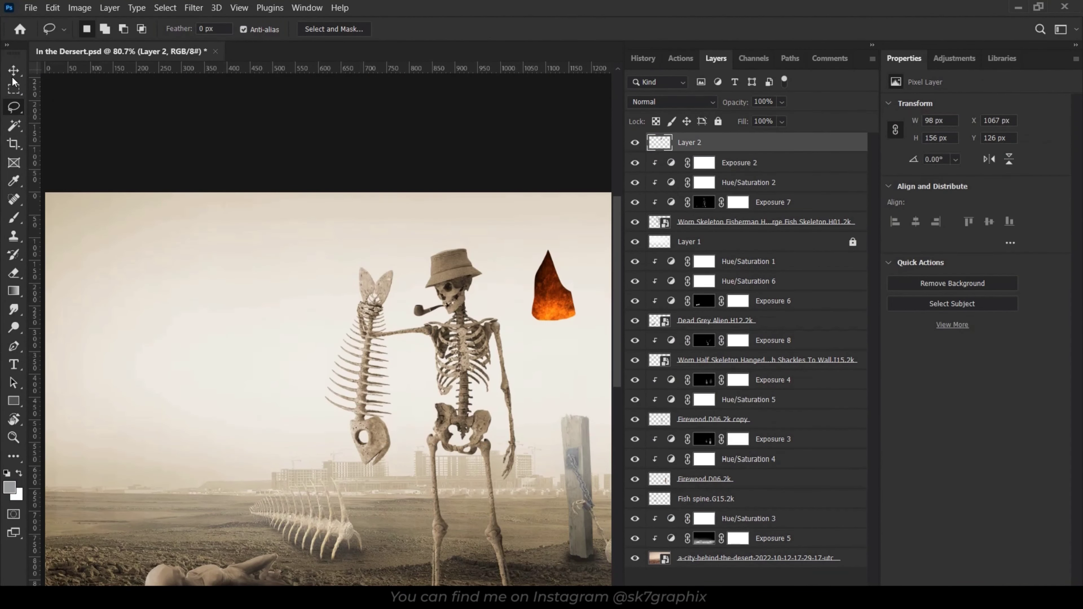
pyautogui.hotkey('ctrl', 't')
pyautogui.moveTo(552, 298); pyautogui.dragTo(420, 299)
pyautogui.press('Return')
pyautogui.keyDown('alt'); pyautogui.scroll(5, 427, 298); pyautogui.keyUp('alt')
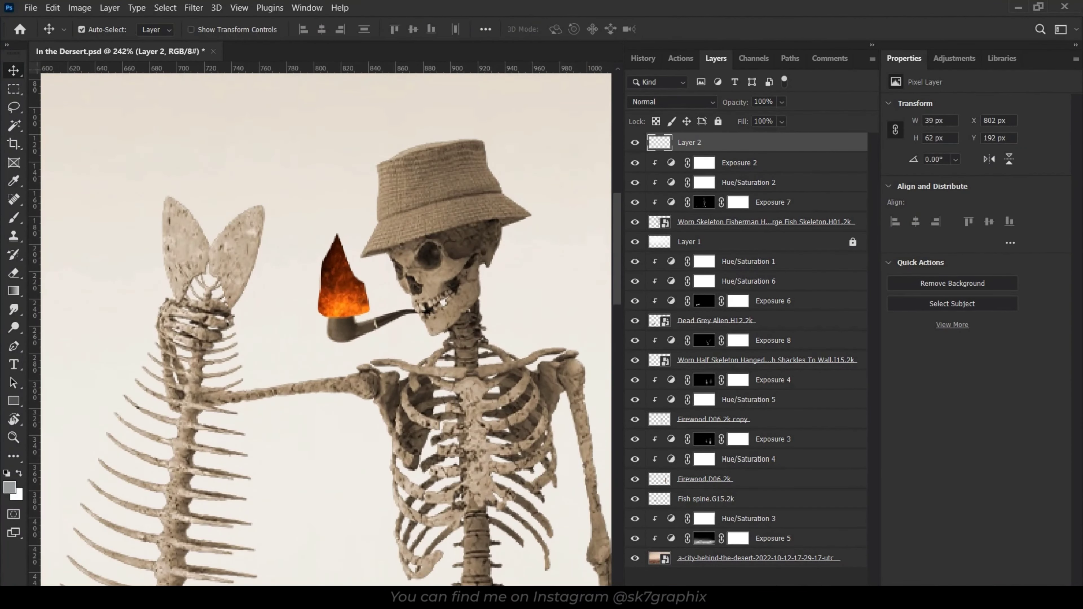
# Mask the flame to show only inside the pipe bowl, blended as Lighter Color.
pyautogui.press('b')
pyautogui.click(102, 29)
pyautogui.doubleClick(26, 109)
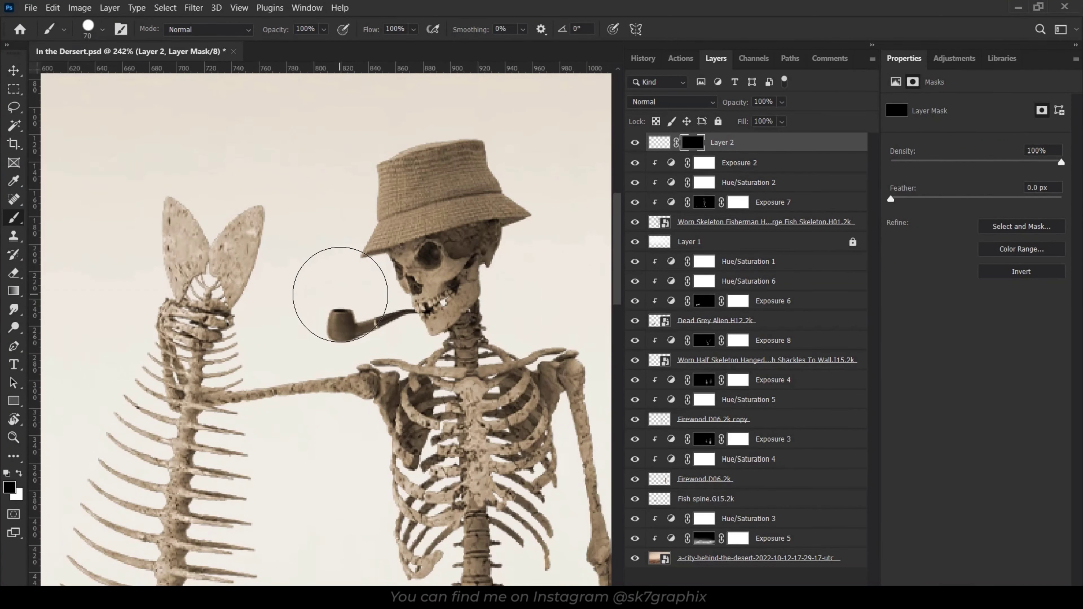
pyautogui.press('x')
pyautogui.moveTo(340, 308); pyautogui.dragTo(343, 256)
pyautogui.click(671, 101)
pyautogui.click(648, 253)
pyautogui.press('v')
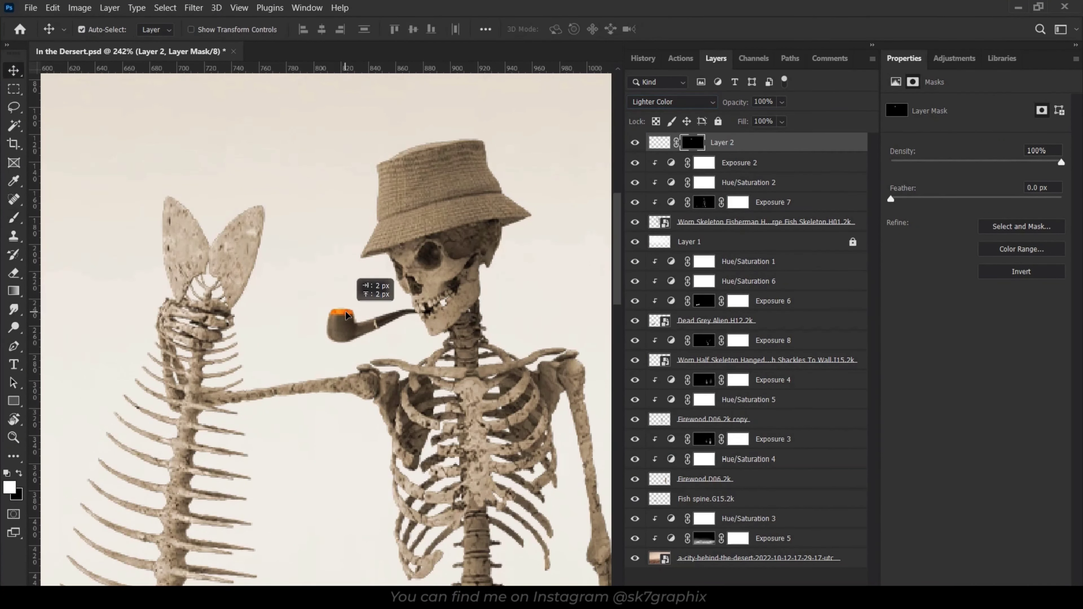
# Stamp a smoke brush above the pipe on a new layer and lower its fill.
pyautogui.hotkey('ctrl', 'shift', 'alt', 'n')
pyautogui.press('b')
pyautogui.rightClick(114, 319)
pyautogui.doubleClick(42, 222)
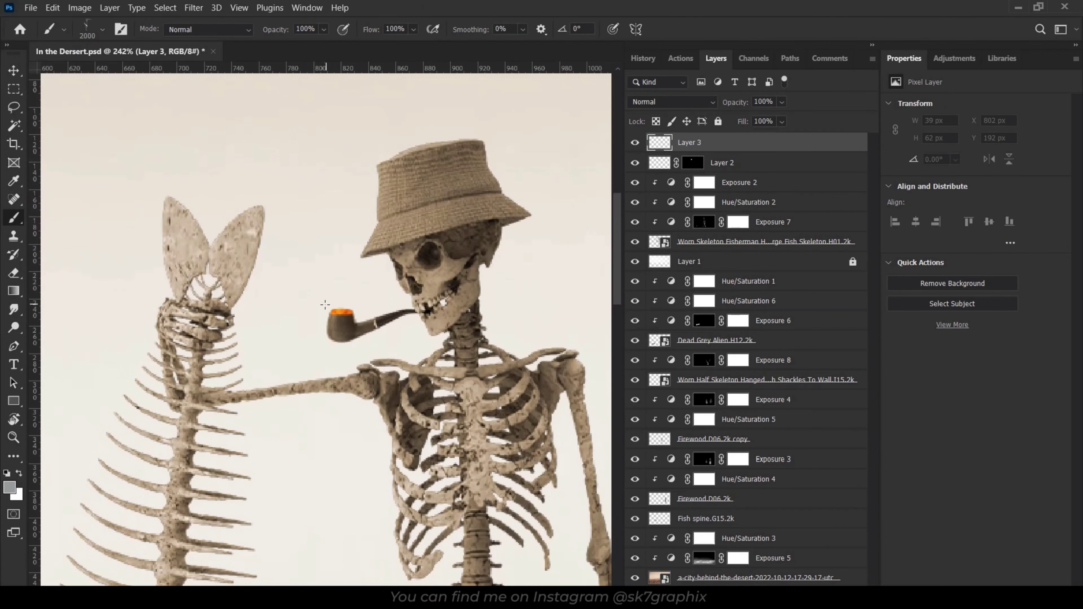
pyautogui.click(350, 248)
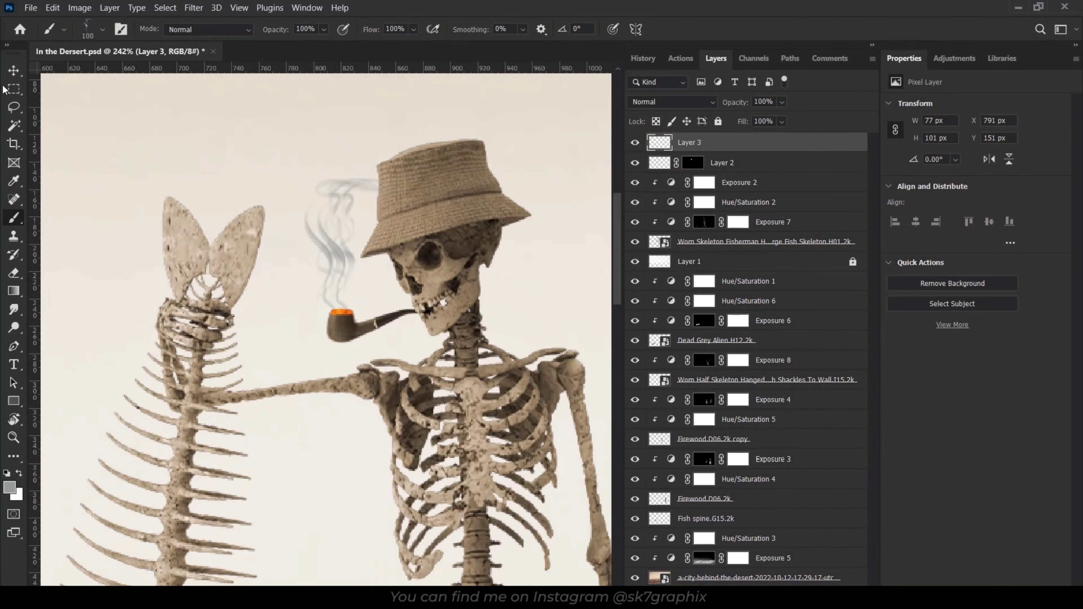
pyautogui.press('v')
pyautogui.hotkey('ctrl', '0')
pyautogui.scroll(-1, 379, 334)
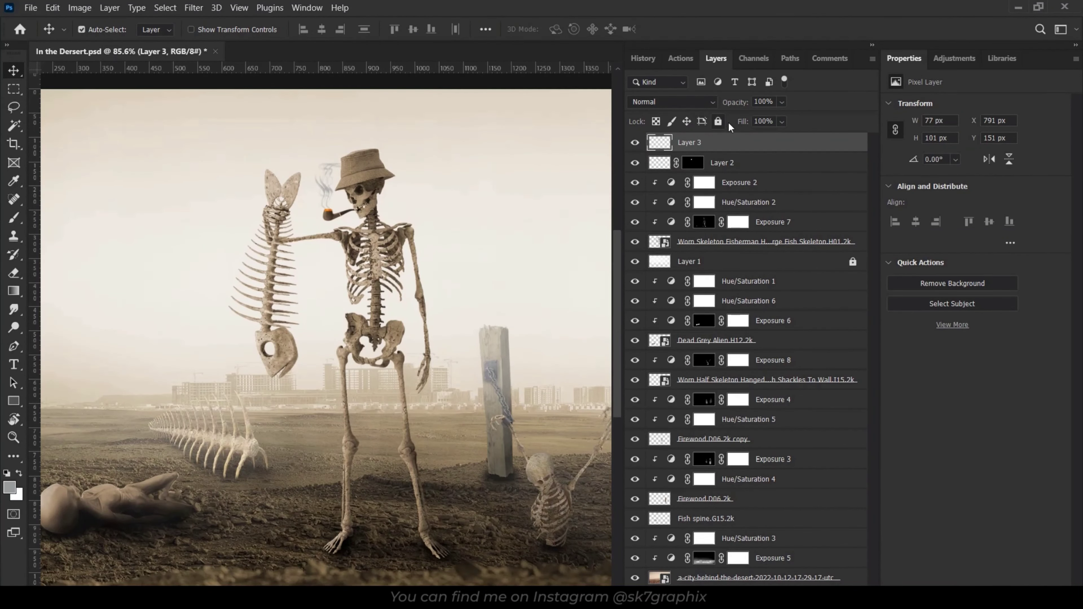
pyautogui.moveTo(781, 121); pyautogui.dragTo(769, 141)
# Check the brush presets, return to the Move tool, and scroll through the layers.
pyautogui.press('b')
pyautogui.rightClick(218, 79)
pyautogui.press('Escape')
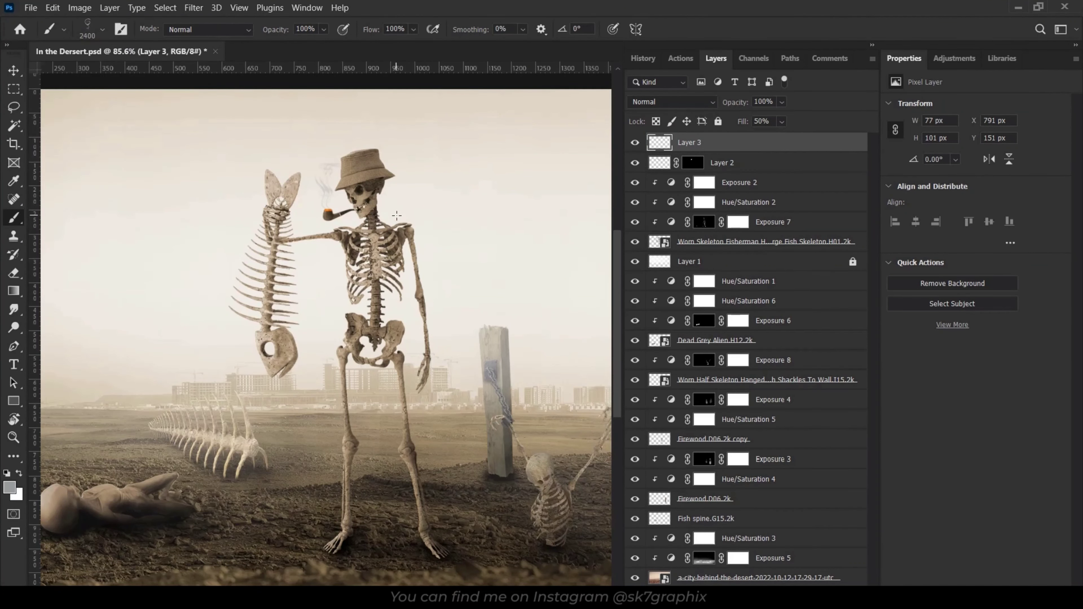
pyautogui.click(13, 70)
pyautogui.scroll(-3, 332, 230)
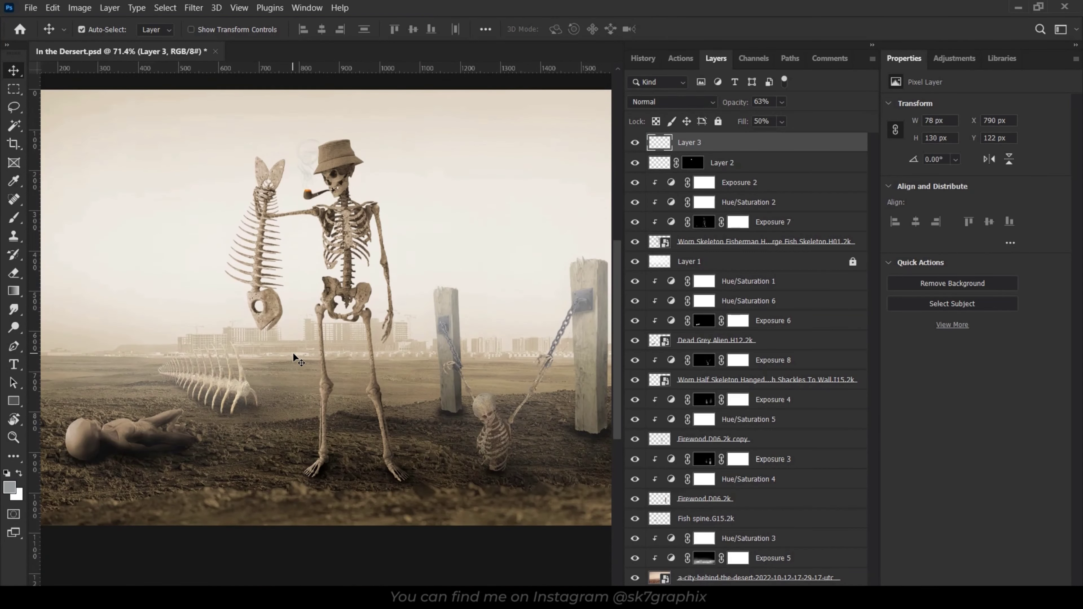
pyautogui.scroll(-3, 293, 352)
pyautogui.scroll(-2, 305, 352)
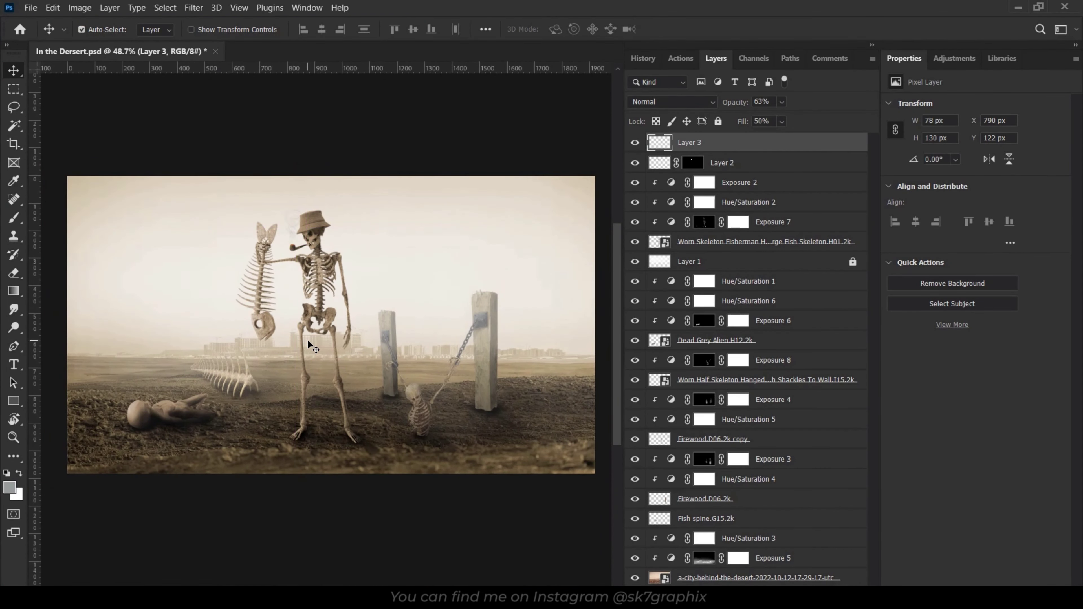
pyautogui.scroll(1, 308, 346)
pyautogui.scroll(1, 306, 347)
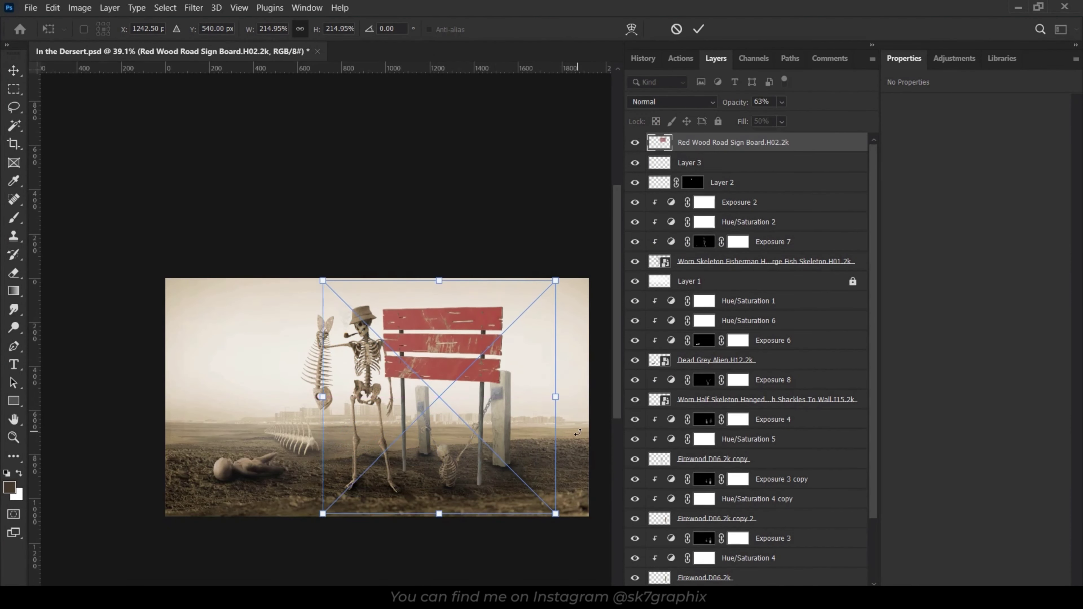
# Enlarge and tilt the red sign board beside the skeleton, then rasterize it.
pyautogui.moveTo(553, 281)
pyautogui.mouseDown()
pyautogui.moveTo(561, 268)
pyautogui.moveTo(498, 379)
pyautogui.mouseUp()
pyautogui.press('Return')
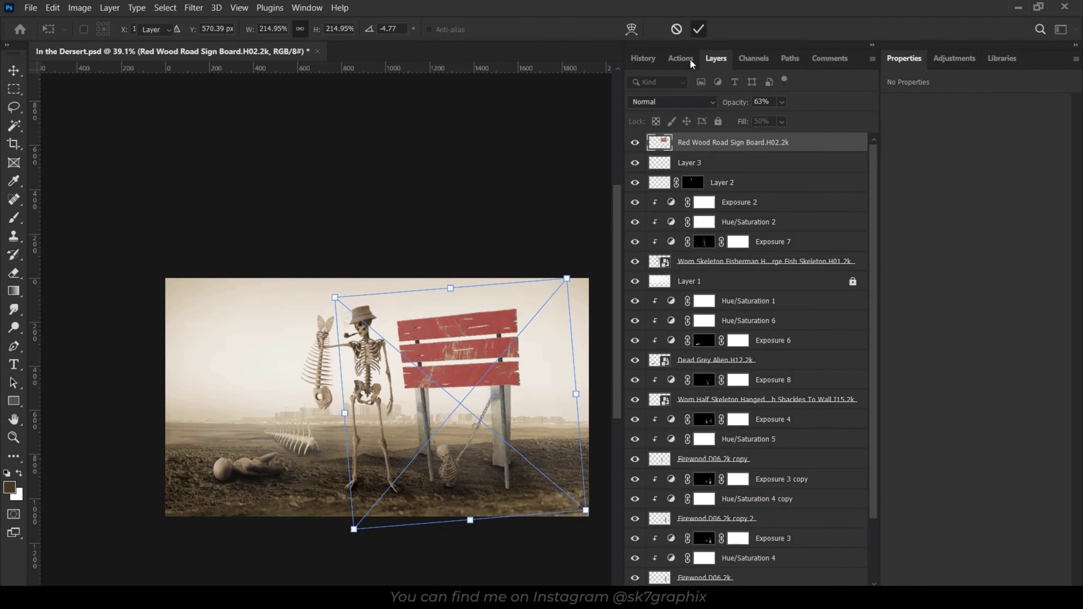
pyautogui.press('e')
pyautogui.click(497, 379)
# Erase the stray dark line between the boards and move the sign beneath Layer 1.
pyautogui.press('Return')
pyautogui.hotkey('ctrl', '1')
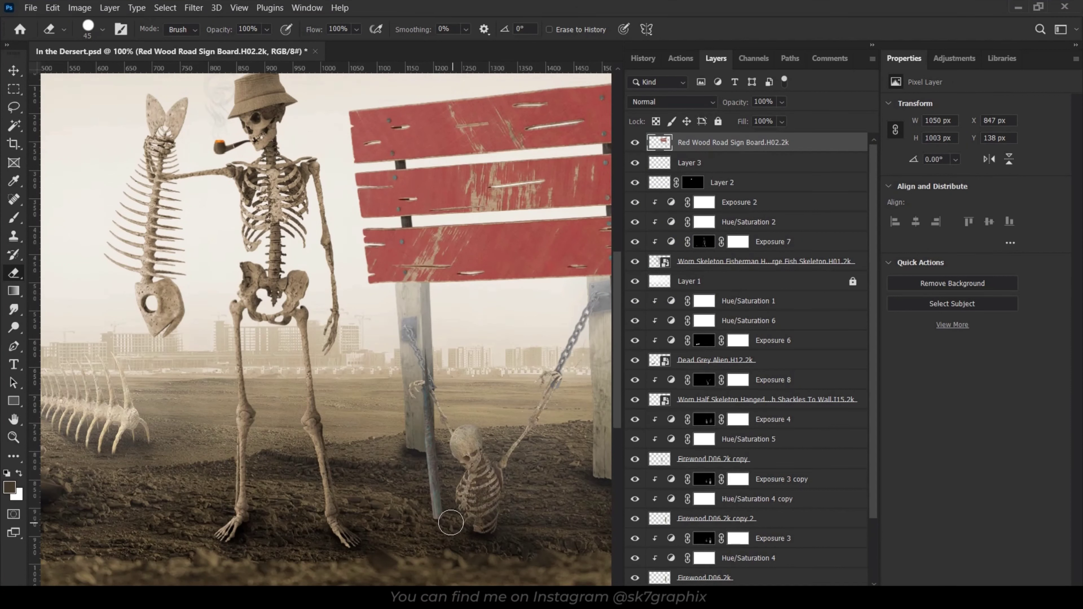
pyautogui.hscroll(5, 450, 305)
pyautogui.press('[')
pyautogui.press('[')
pyautogui.press('[')
pyautogui.scroll(5, 298, 314)
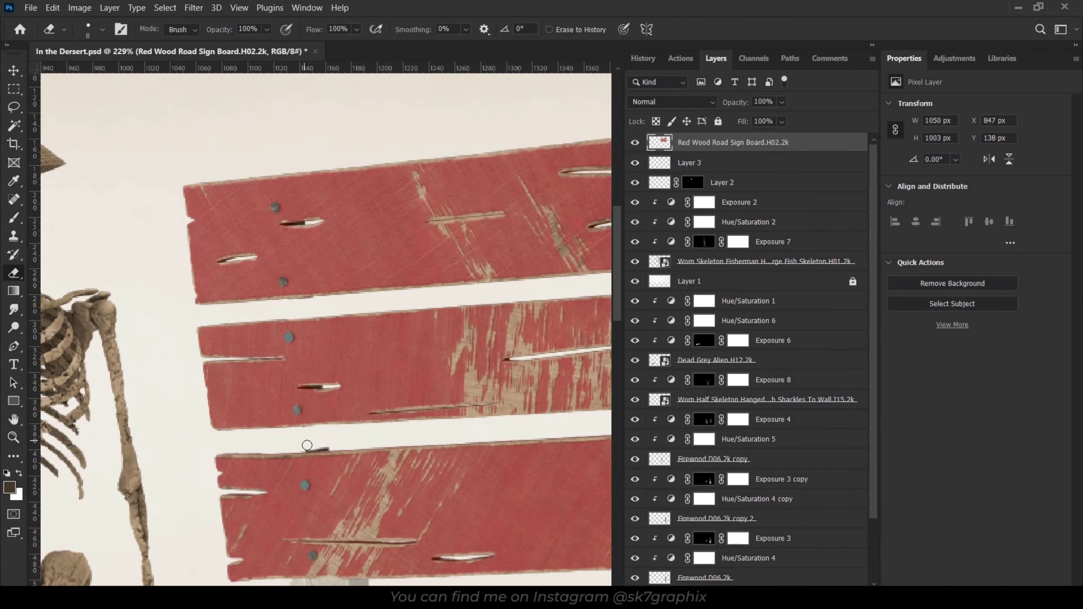
pyautogui.scroll(-2, 307, 445)
pyautogui.scroll(-5, 339, 380)
pyautogui.scroll(10, 338, 380)
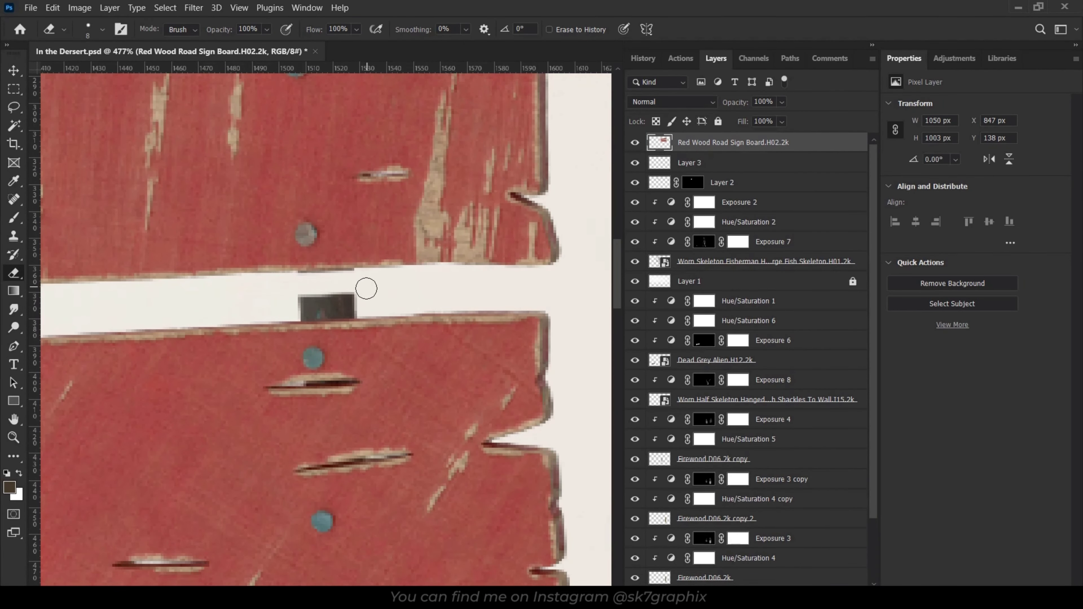
pyautogui.scroll(-3, 312, 318)
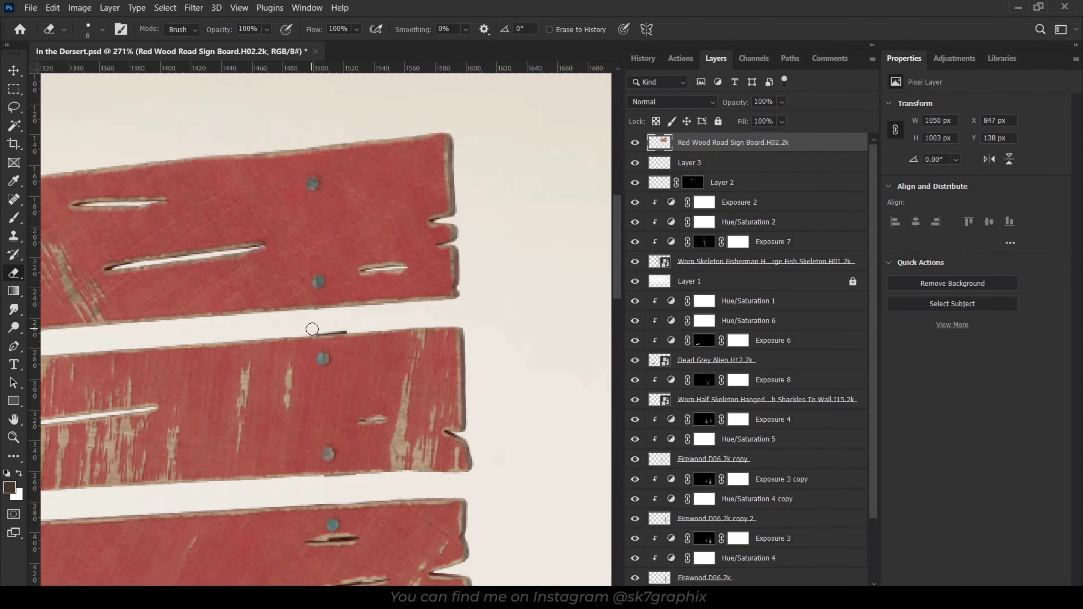
pyautogui.moveTo(312, 328); pyautogui.dragTo(370, 322)
pyautogui.scroll(-5, 370, 323)
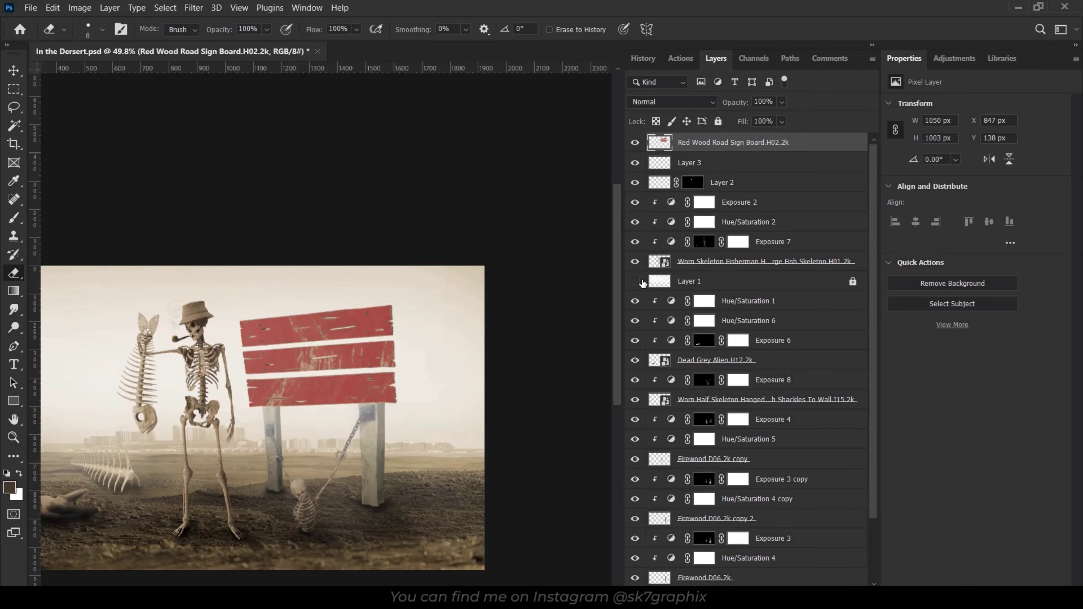
pyautogui.moveTo(711, 145); pyautogui.dragTo(711, 291)
pyautogui.scroll(-1, 486, 433)
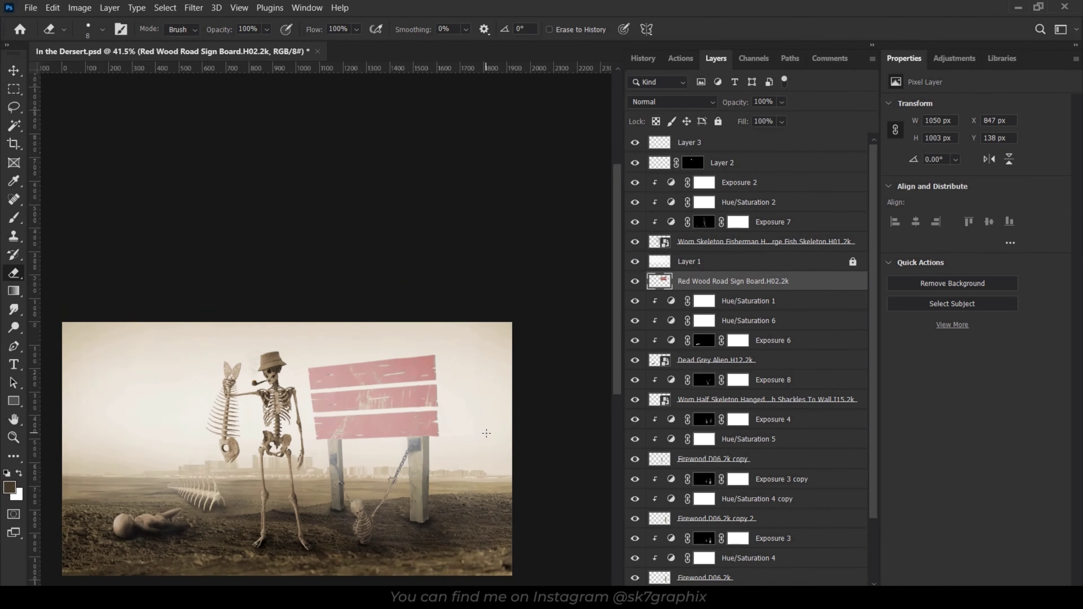
# Tint the sign beige with a clipped, colorized Hue/Saturation at hue 40.
pyautogui.click(788, 595)
pyautogui.click(810, 474)
pyautogui.hotkey('ctrl', 'alt', 'g')
pyautogui.click(960, 234)
pyautogui.moveTo(891, 159); pyautogui.dragTo(911, 159)
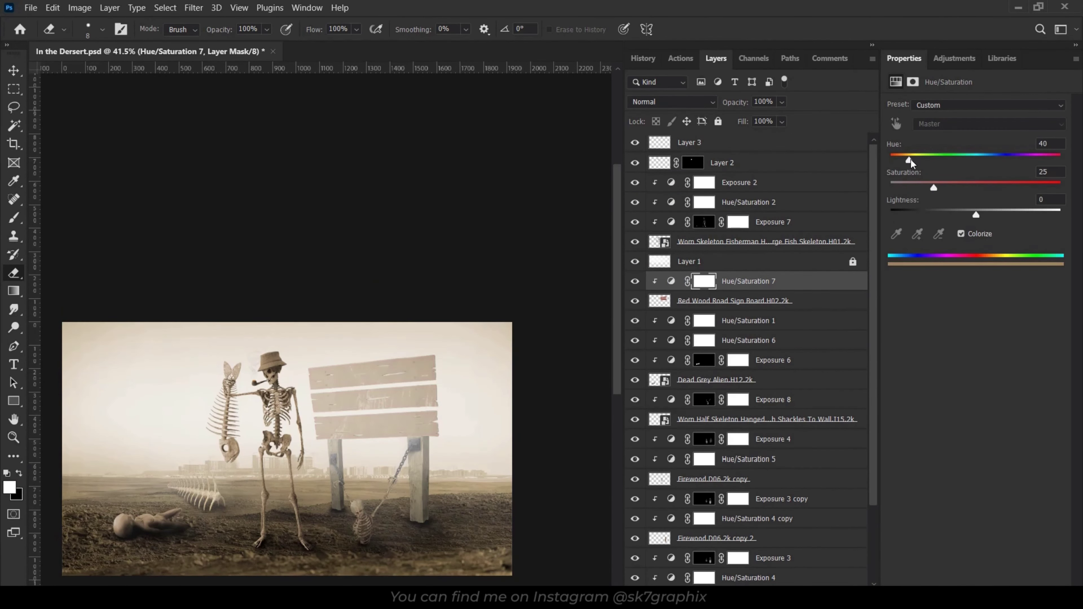
# Paint a triangle with an eye on a new layer clipped to the sign.
pyautogui.click(756, 300)
pyautogui.hotkey('ctrl', 'shift', 'alt', 'n')
pyautogui.press('b')
pyautogui.scroll(2, 363, 380)
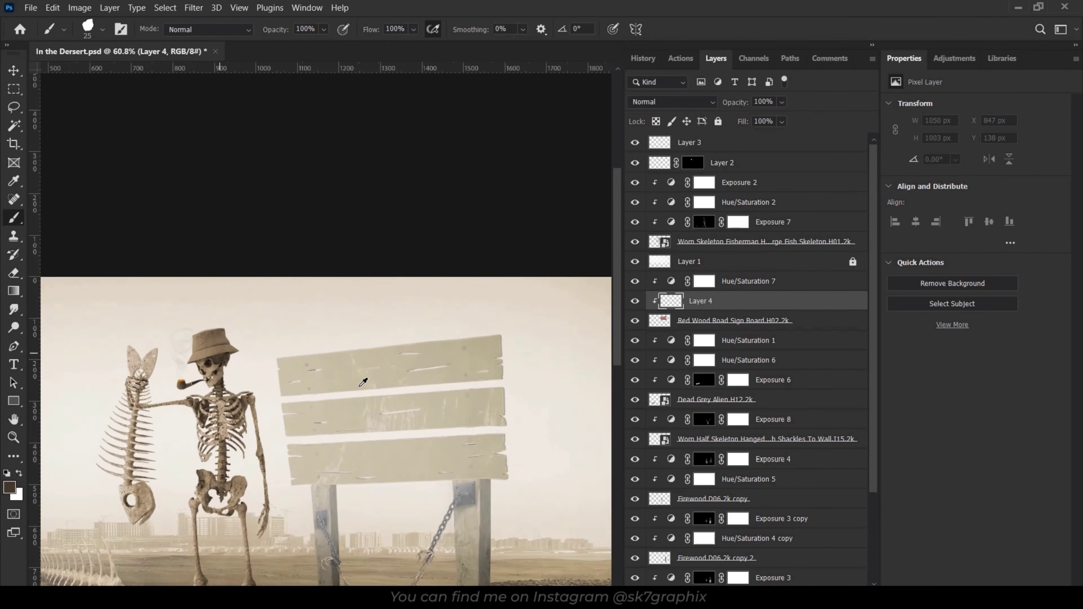
pyautogui.scroll(2, 362, 380)
pyautogui.moveTo(419, 252)
pyautogui.mouseDown()
pyautogui.moveTo(341, 422)
pyautogui.moveTo(420, 241)
pyautogui.mouseUp()
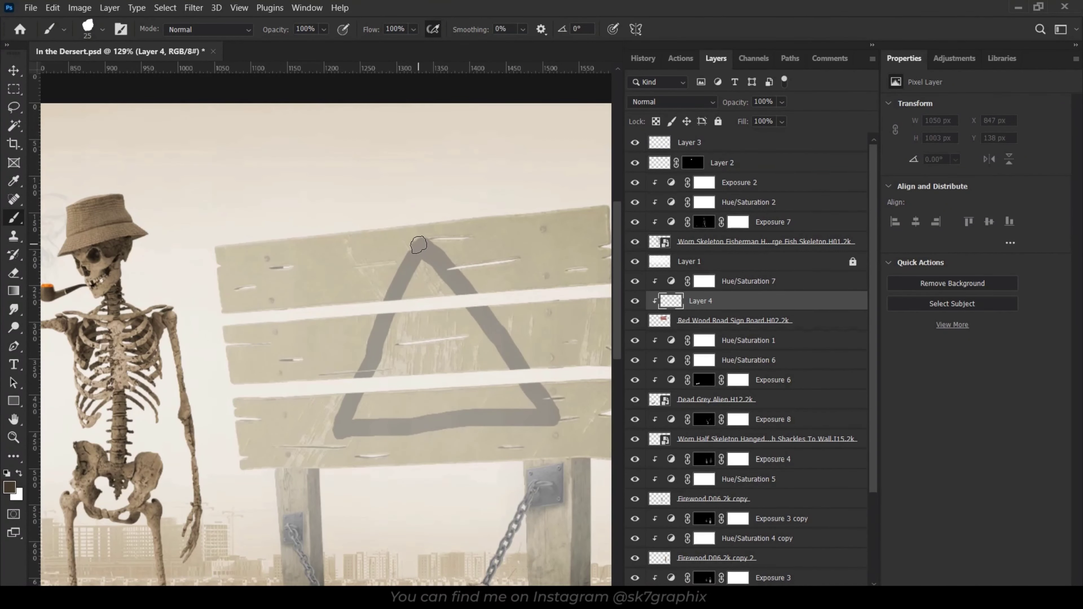
pyautogui.moveTo(375, 350); pyautogui.dragTo(386, 362)
pyautogui.moveTo(428, 327); pyautogui.dragTo(452, 375)
pyautogui.press('h')
pyautogui.hotkey('ctrl', '0')
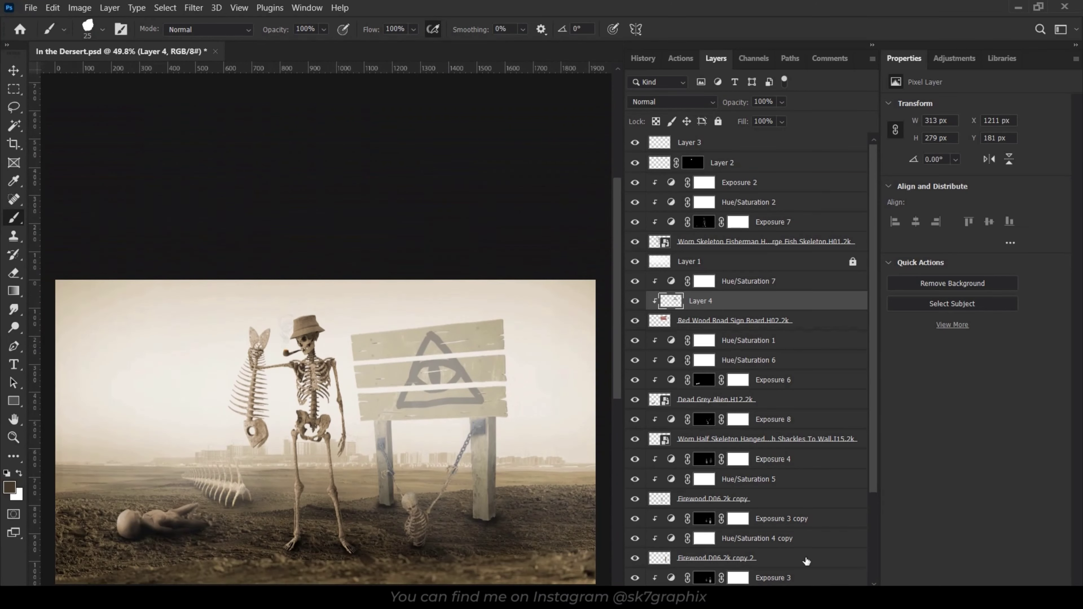
# Fade the painted symbol into the wood with Blend If and Multiply blend mode.
pyautogui.doubleClick(743, 298)
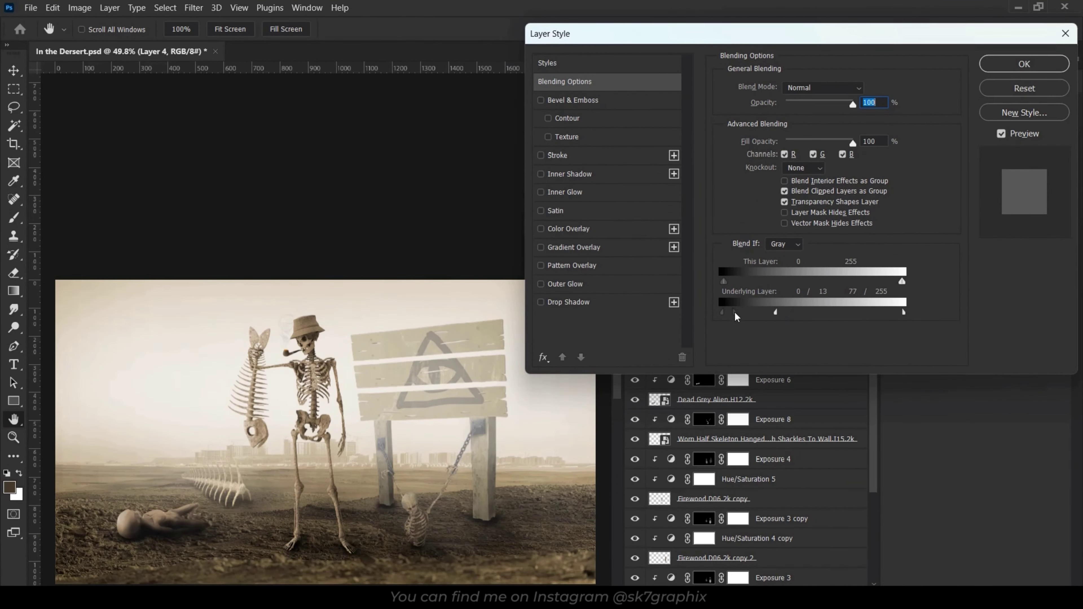
pyautogui.moveTo(766, 283); pyautogui.dragTo(866, 290)
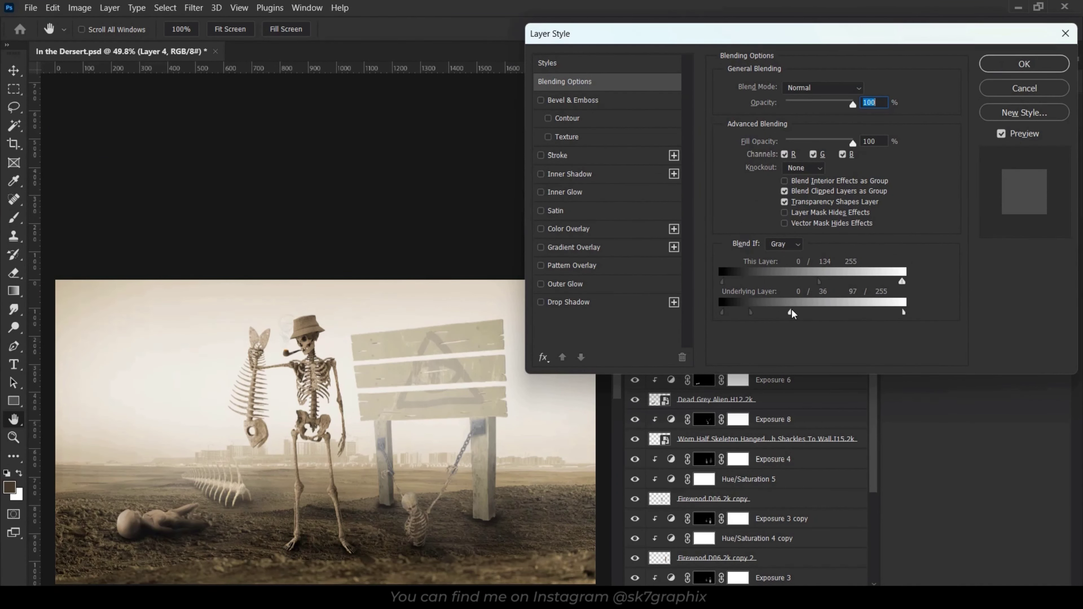
pyautogui.press('Return')
pyautogui.press('b')
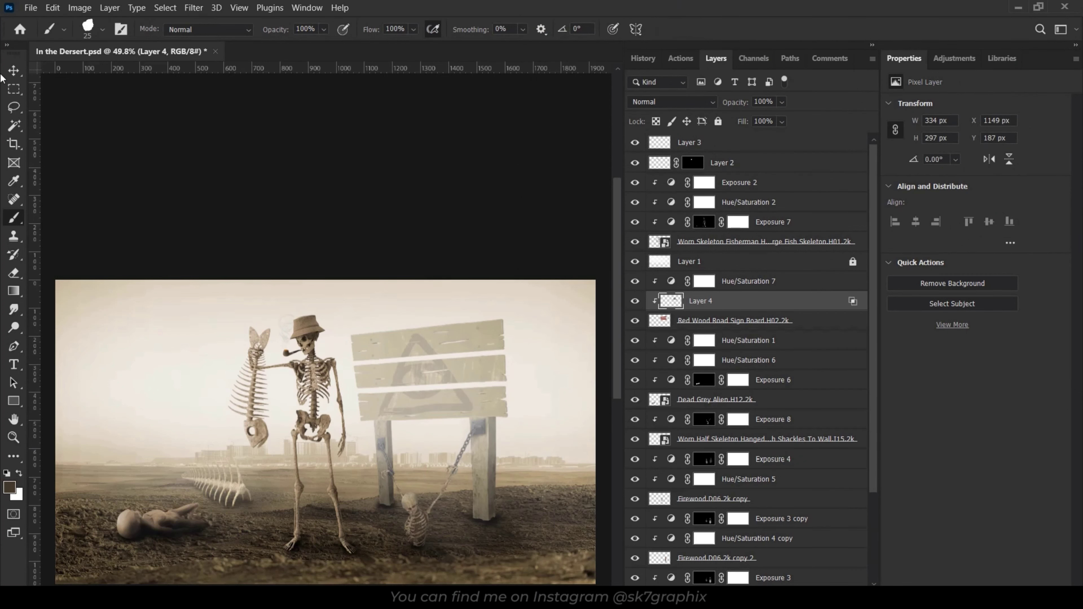
pyautogui.press('v')
pyautogui.scroll(2, 364, 369)
pyautogui.click(672, 101)
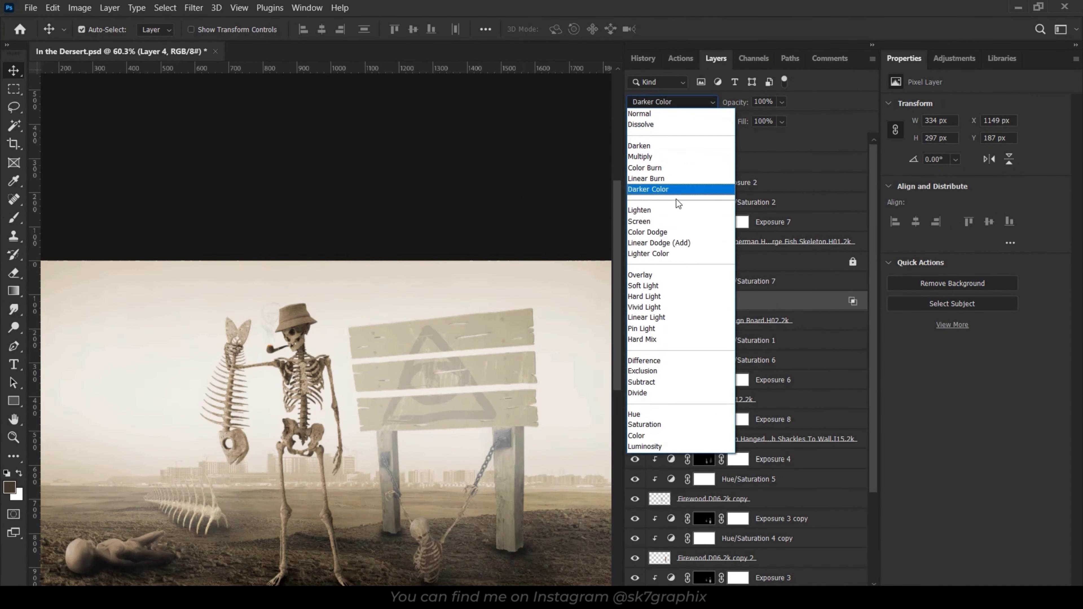
pyautogui.click(640, 157)
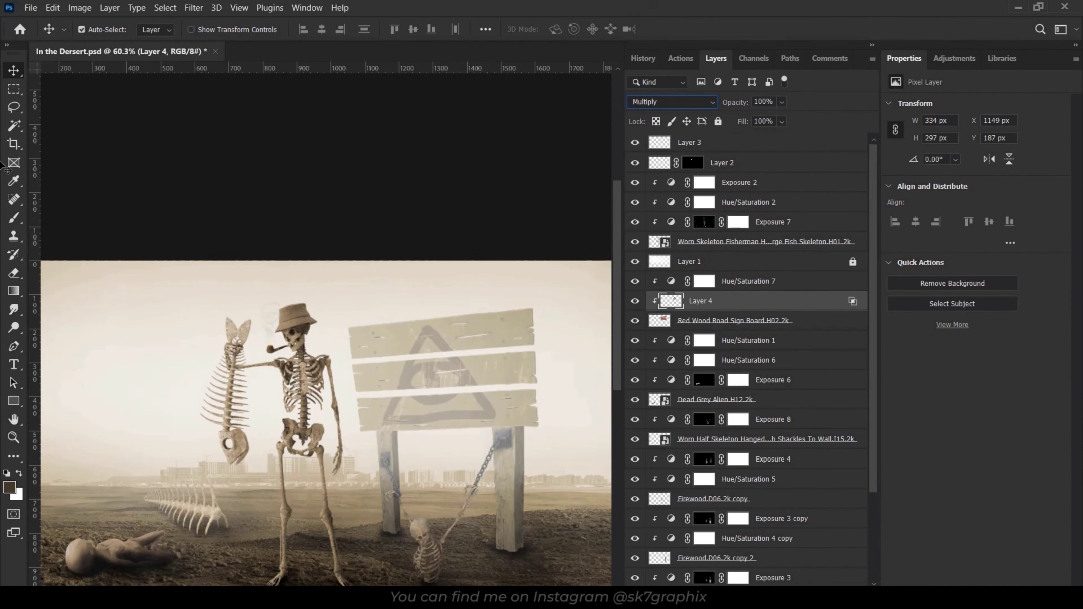
# Duplicate the right firewood post layers and stretch the copy taller behind the sign.
pyautogui.click(511, 538)
pyautogui.keyDown('shift'); pyautogui.click(767, 518); pyautogui.keyUp('shift')
pyautogui.hotkey('ctrl', 'j')
pyautogui.hotkey('ctrl', 't')
pyautogui.moveTo(515, 395); pyautogui.dragTo(519, 272)
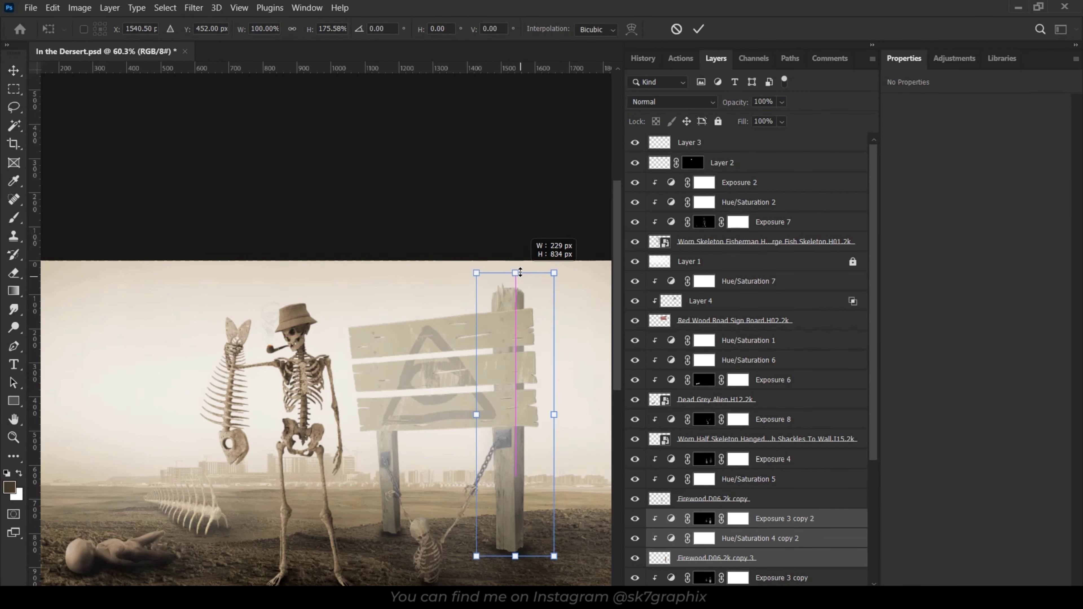
# Commit the stretched post, then duplicate the left post layers onto the sign's left leg.
pyautogui.click(698, 29)
pyautogui.click(767, 498)
pyautogui.keyDown('shift'); pyautogui.click(787, 465); pyautogui.keyUp('shift')
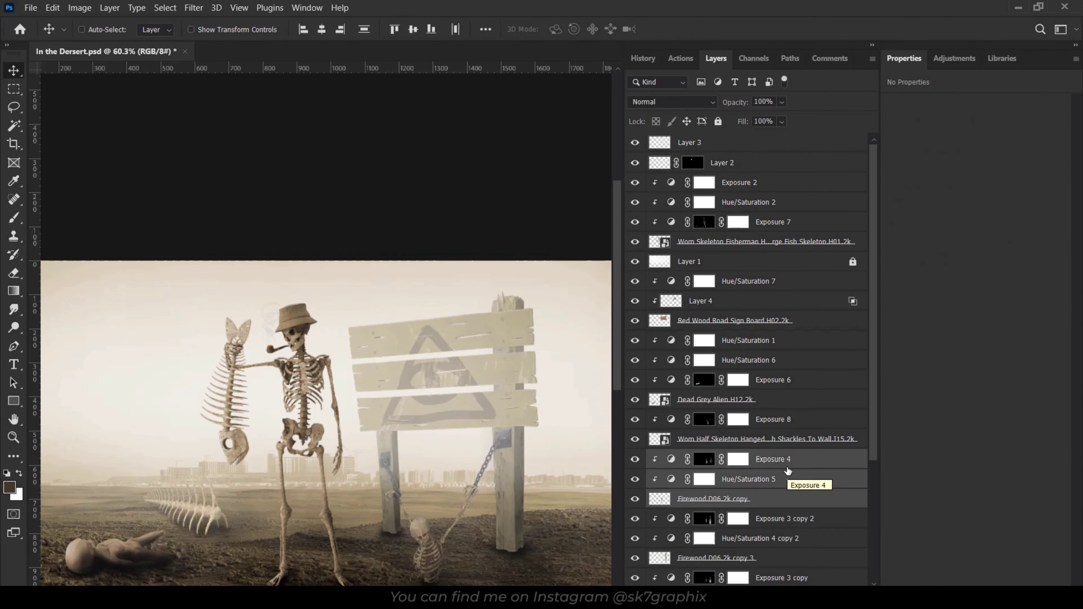
pyautogui.hotkey('ctrl', 'j')
pyautogui.hotkey('ctrl', 't')
pyautogui.moveTo(510, 427); pyautogui.dragTo(392, 427)
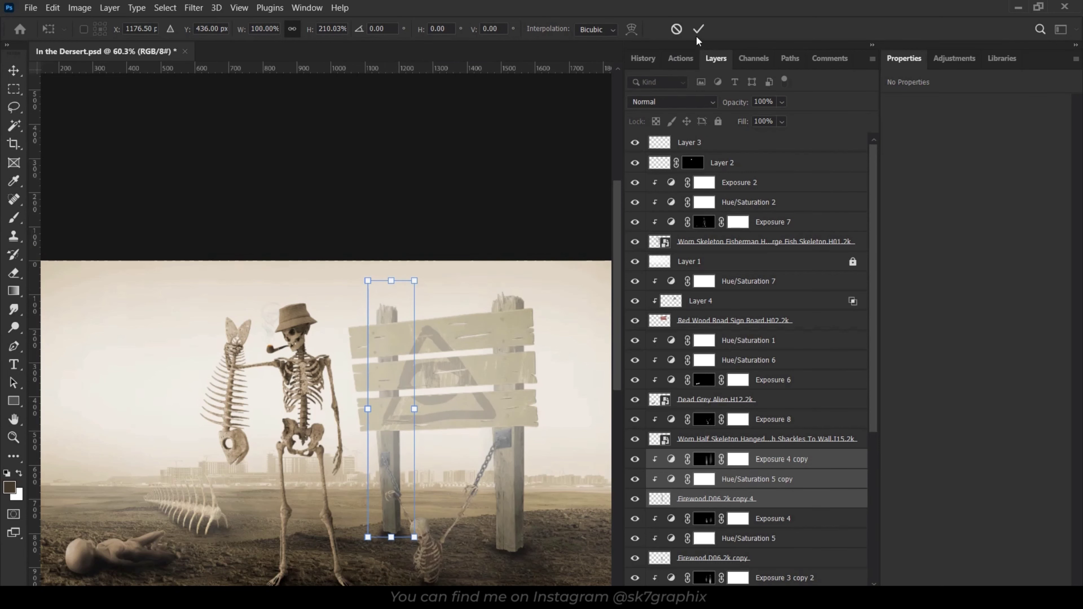
pyautogui.click(698, 28)
# Show the chained skeleton and Puppet Warp its left chain upward.
pyautogui.scroll(3, 421, 384)
pyautogui.click(703, 419)
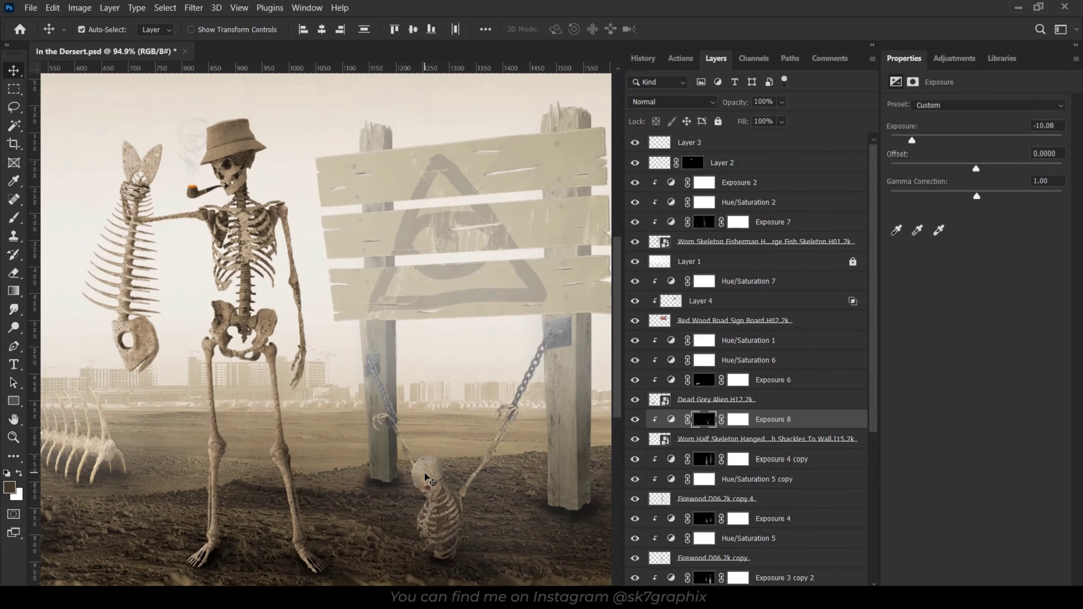
pyautogui.click(635, 440)
pyautogui.click(724, 439)
pyautogui.click(53, 8)
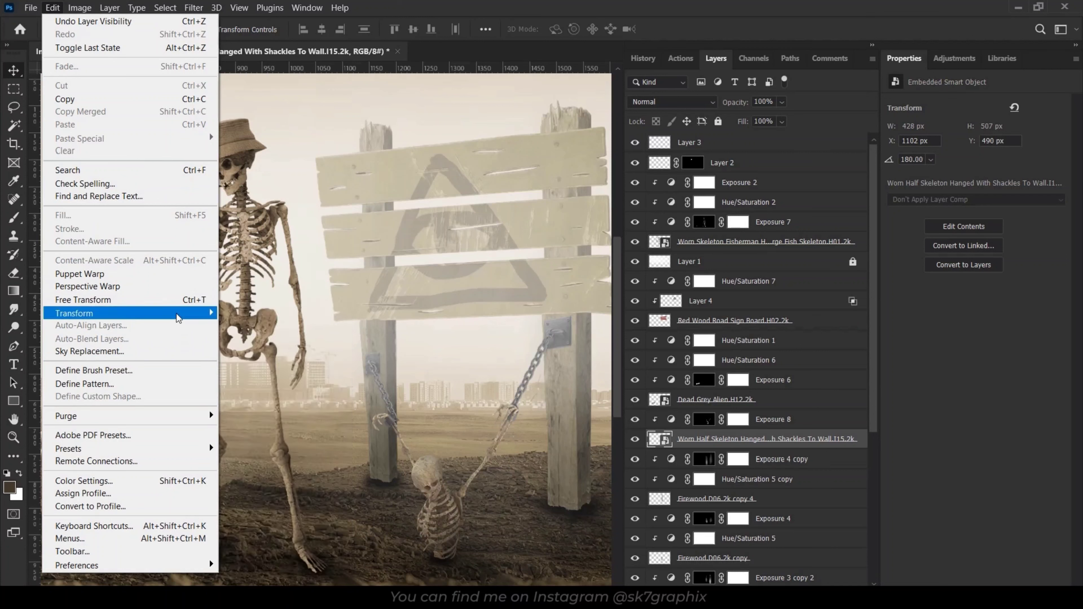
pyautogui.click(87, 274)
pyautogui.moveTo(370, 361); pyautogui.dragTo(375, 337)
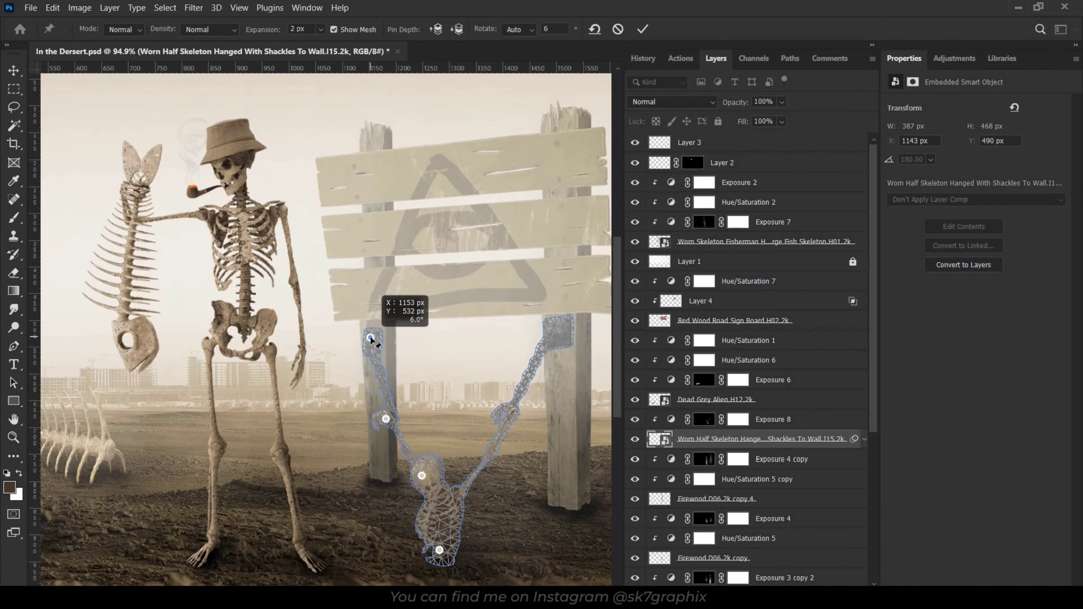
pyautogui.press('Return')
pyautogui.scroll(-3, 445, 458)
pyautogui.scroll(-2, 446, 458)
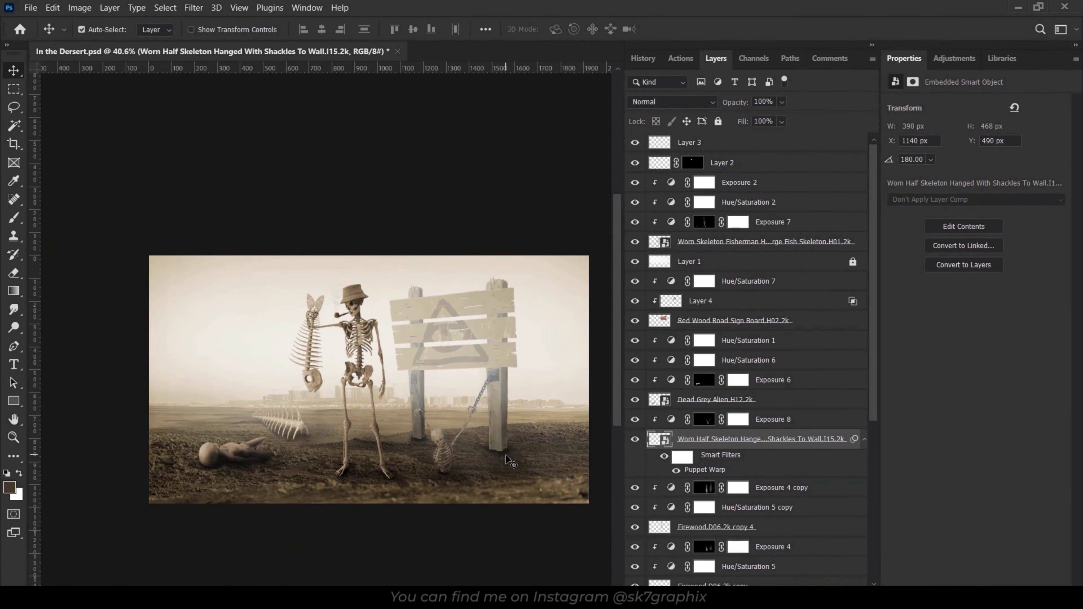
pyautogui.scroll(2, 303, 418)
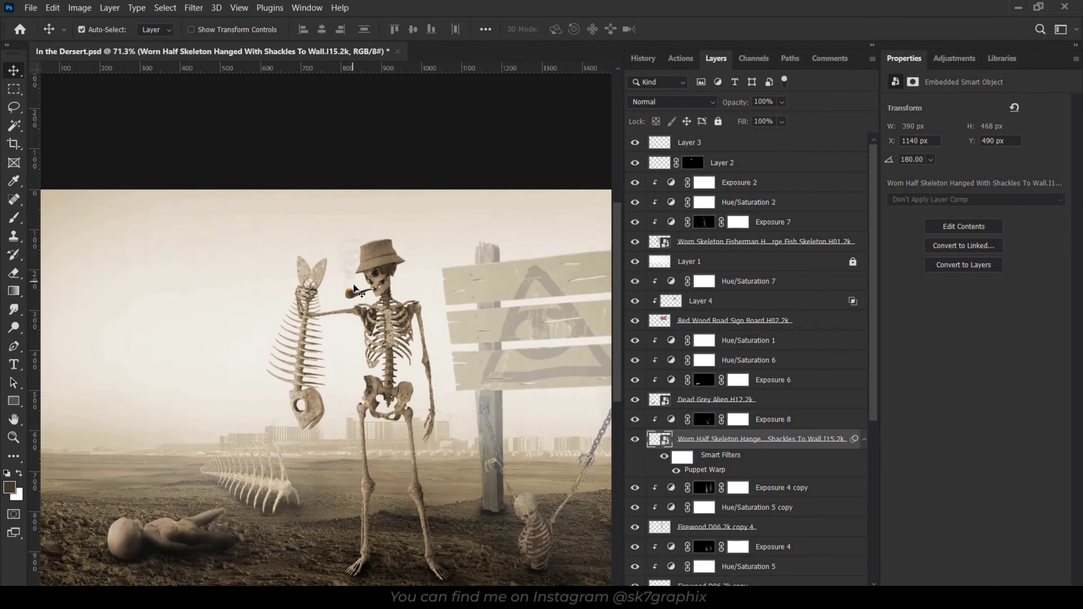
pyautogui.hscroll(3, 531, 419)
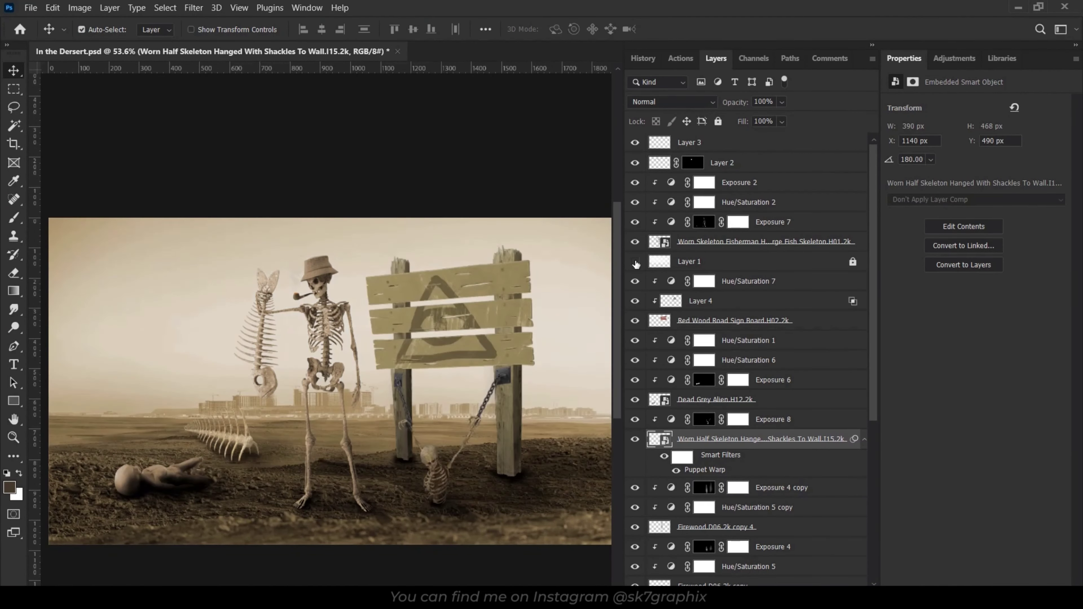
# Clip a colorized Hue/Saturation to the skeleton, adjusting hue and saturation, lightness -26.
pyautogui.keyDown('alt'); pyautogui.click(717, 255); pyautogui.keyUp('alt')
pyautogui.click(961, 233)
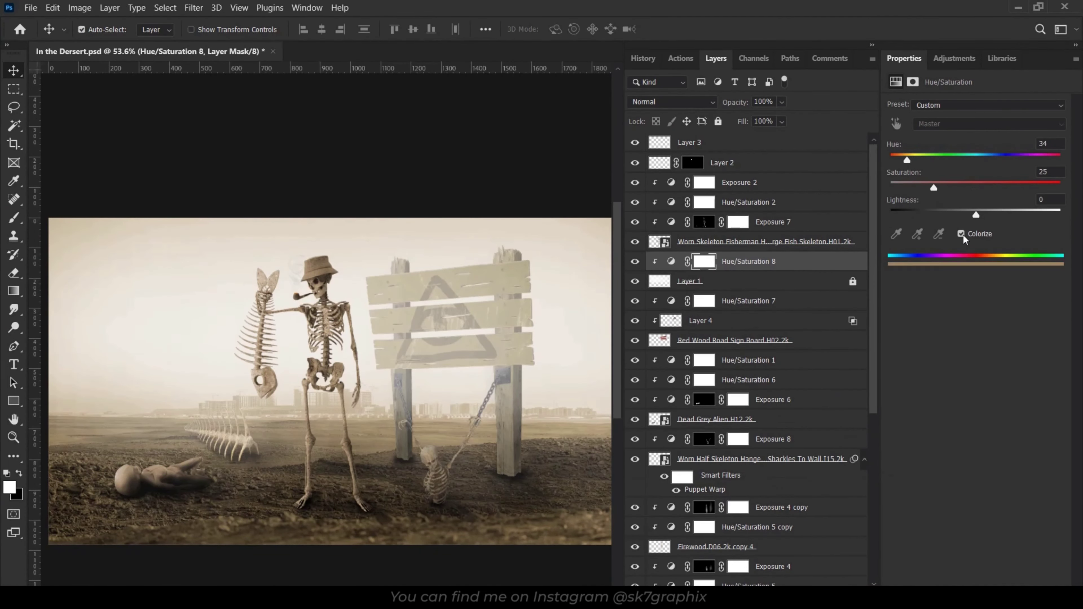
pyautogui.moveTo(976, 215); pyautogui.dragTo(953, 215)
pyautogui.moveTo(891, 188); pyautogui.dragTo(921, 188)
pyautogui.moveTo(907, 160); pyautogui.dragTo(1006, 160)
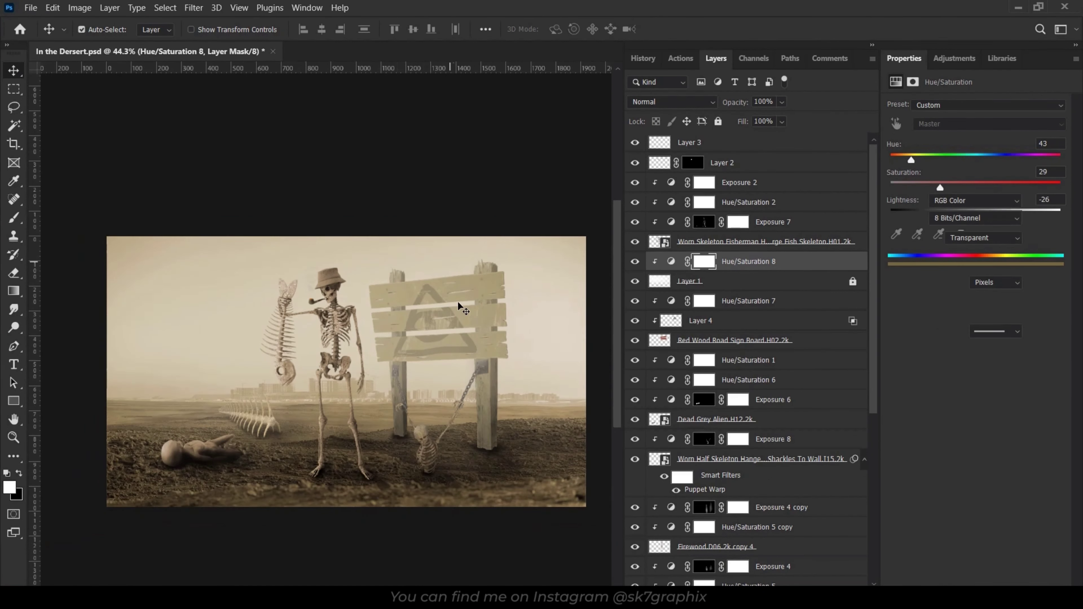
# Set the triangle symbol layer, Layer 4, to 60% fill.
pyautogui.click(665, 340)
pyautogui.click(670, 321)
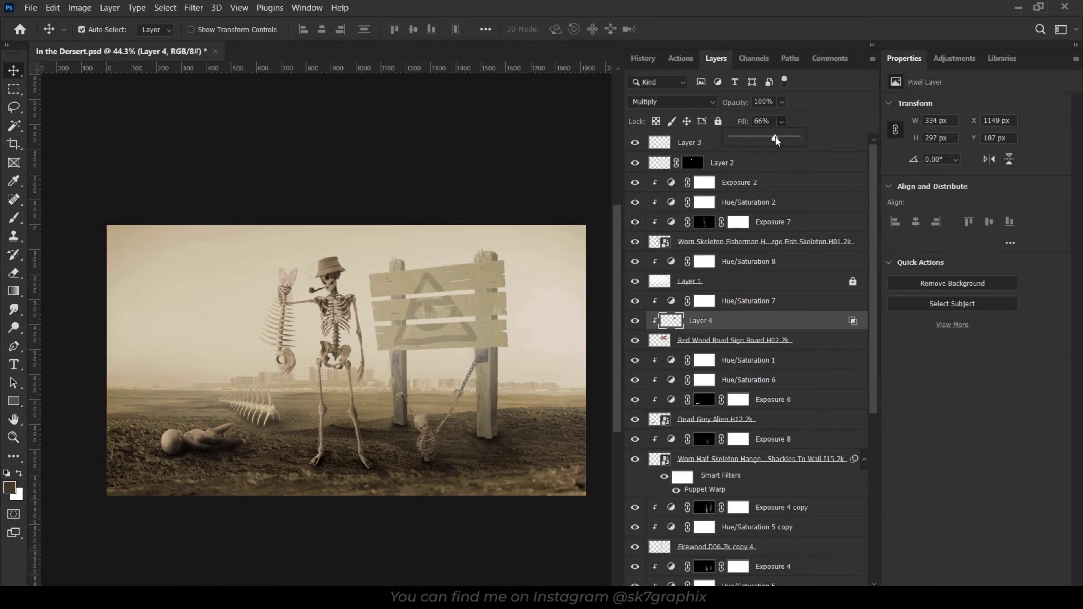
pyautogui.moveTo(764, 139); pyautogui.dragTo(771, 139)
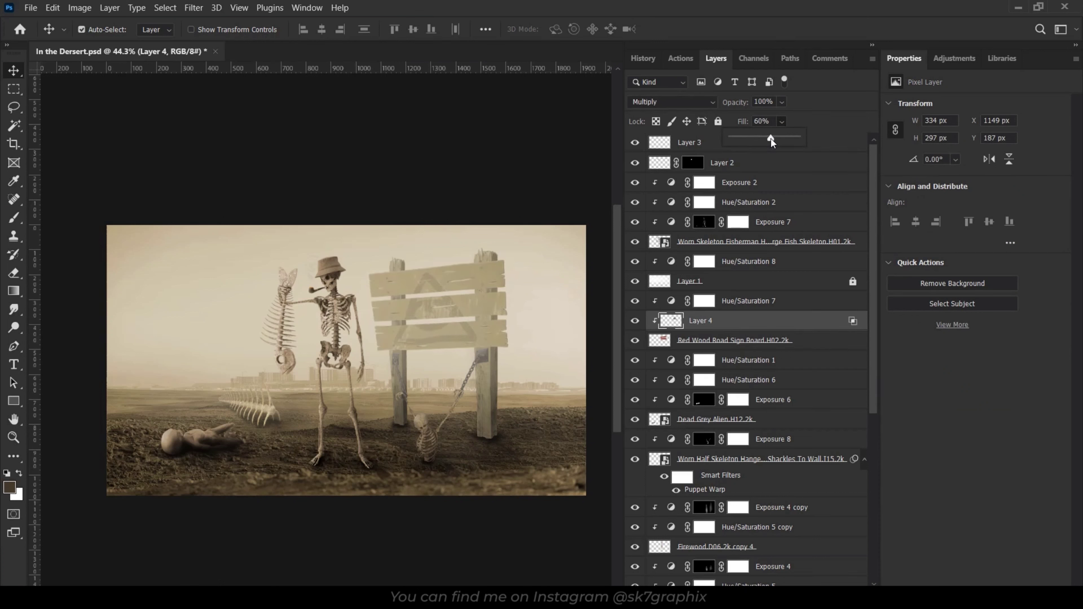
pyautogui.hotkey('ctrl', 't')
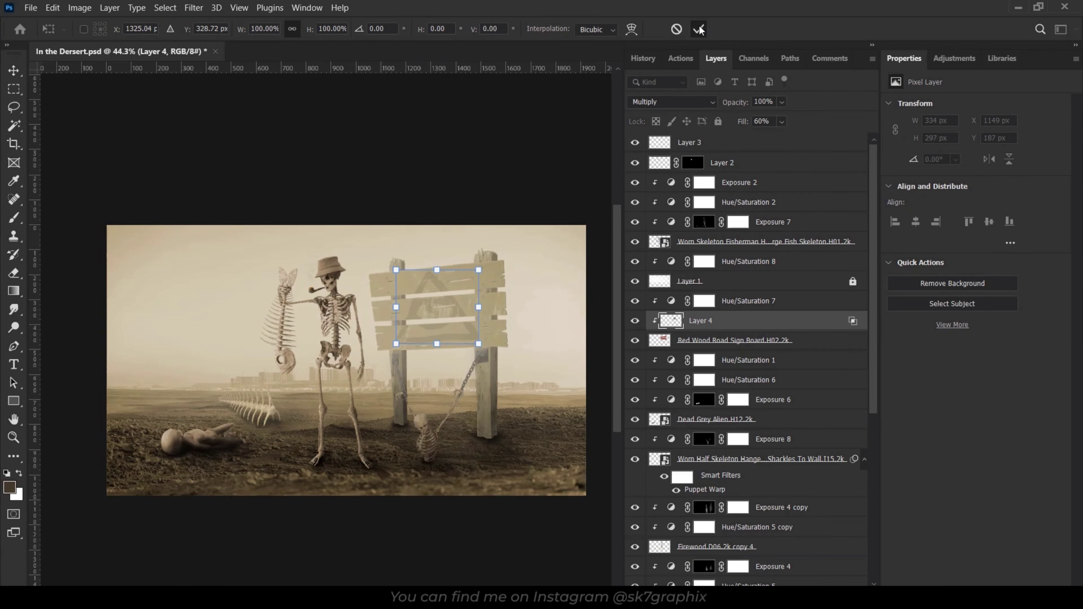
pyautogui.click(699, 29)
# Add an Exposure adjustment clipped to the Fish spine layer and darken it strongly.
pyautogui.scroll(5, 213, 444)
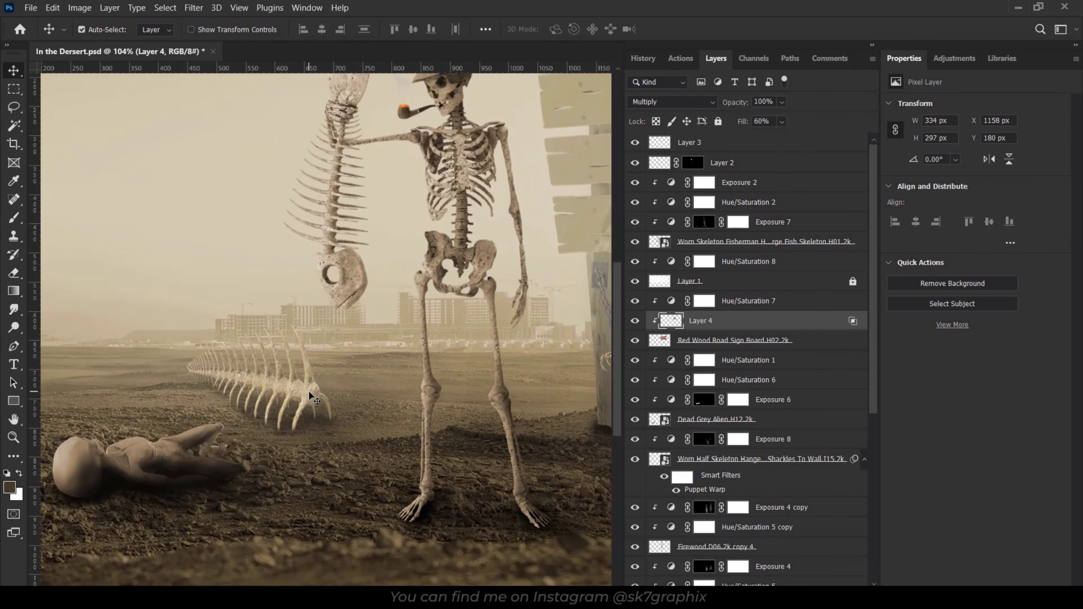
pyautogui.scroll(-10, 750, 426)
pyautogui.click(725, 502)
pyautogui.click(788, 593)
pyautogui.click(810, 441)
pyautogui.hotkey('ctrl', 'alt', 'g')
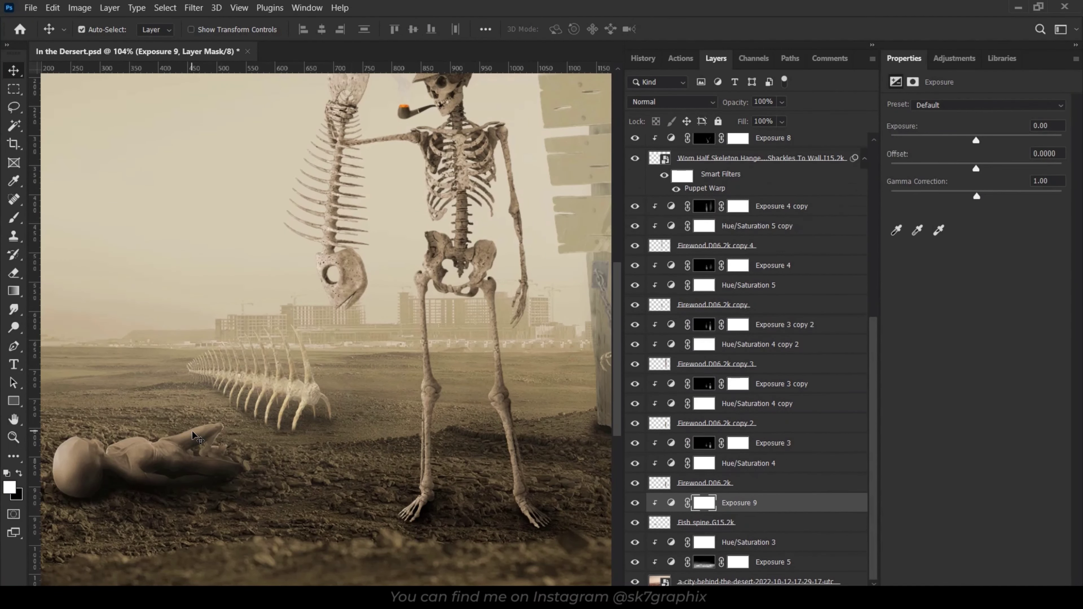
pyautogui.press('b')
pyautogui.scroll(3, 260, 371)
pyautogui.moveTo(975, 140); pyautogui.dragTo(915, 142)
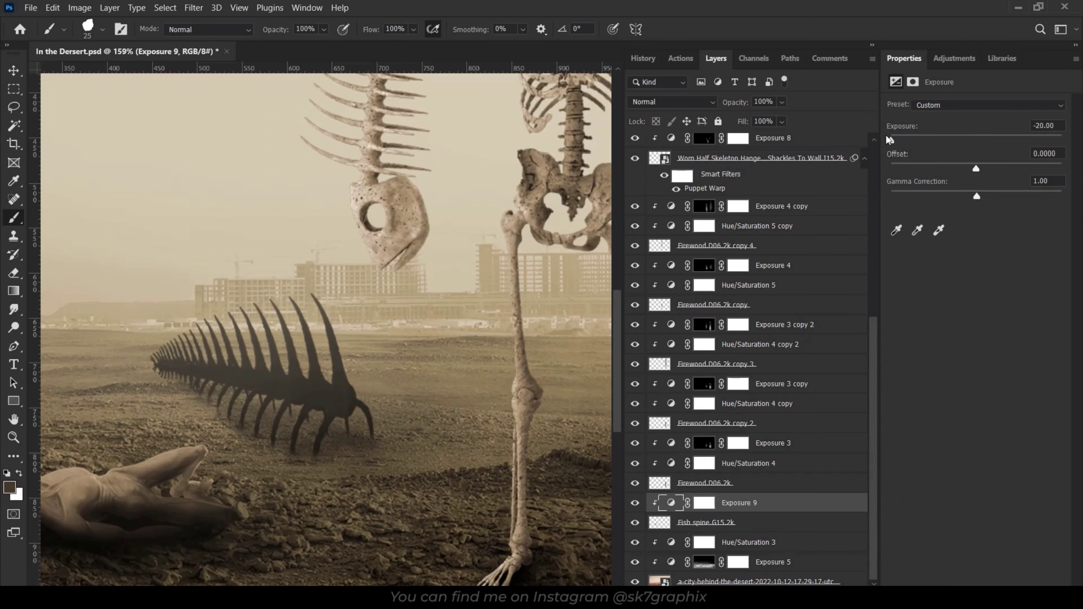
# Invert the Exposure 9 mask and set a soft round brush to 22% opacity, 29% flow.
pyautogui.click(1058, 110)
pyautogui.click(1041, 110)
pyautogui.hotkey('ctrl', 'i')
pyautogui.press('d')
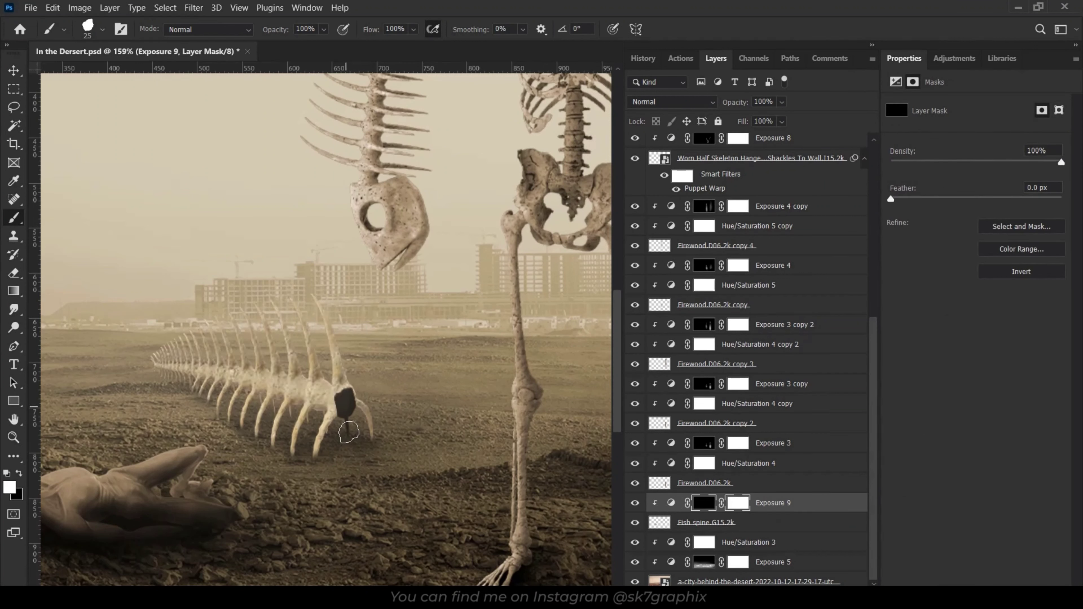
pyautogui.click(103, 29)
pyautogui.click(75, 159)
pyautogui.moveTo(324, 29); pyautogui.dragTo(285, 48)
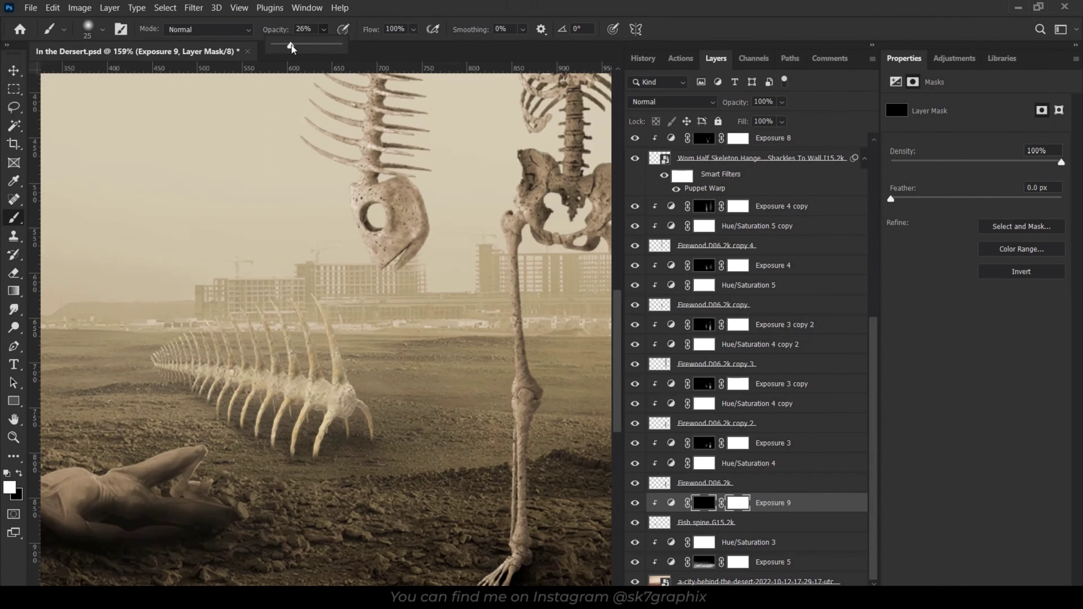
pyautogui.moveTo(413, 29); pyautogui.dragTo(380, 48)
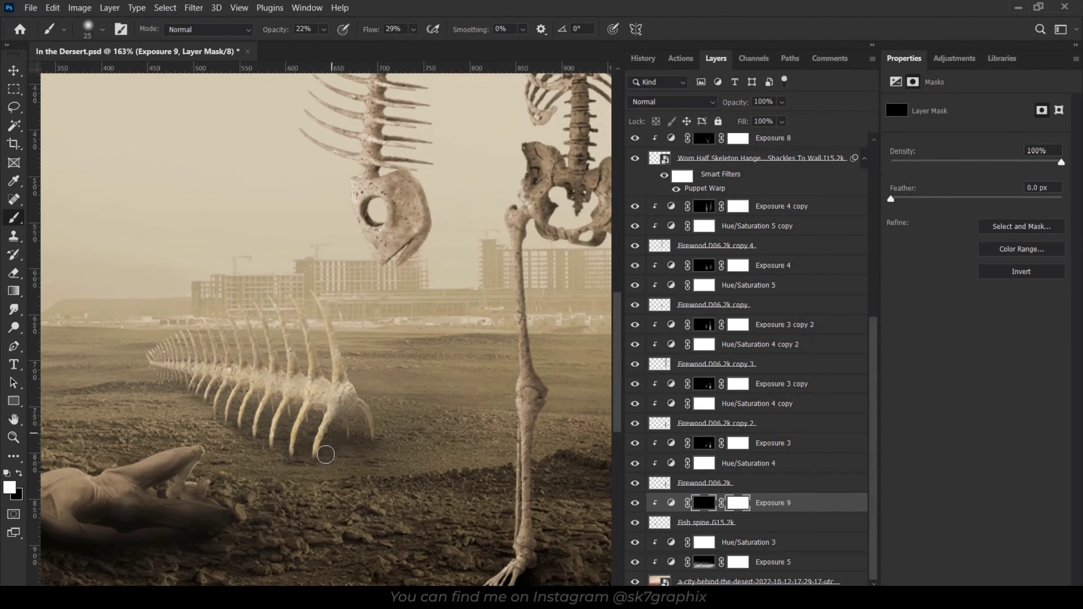
# Bring the base of the fish spine into view and shade it into the ground.
pyautogui.scroll(3, 366, 426)
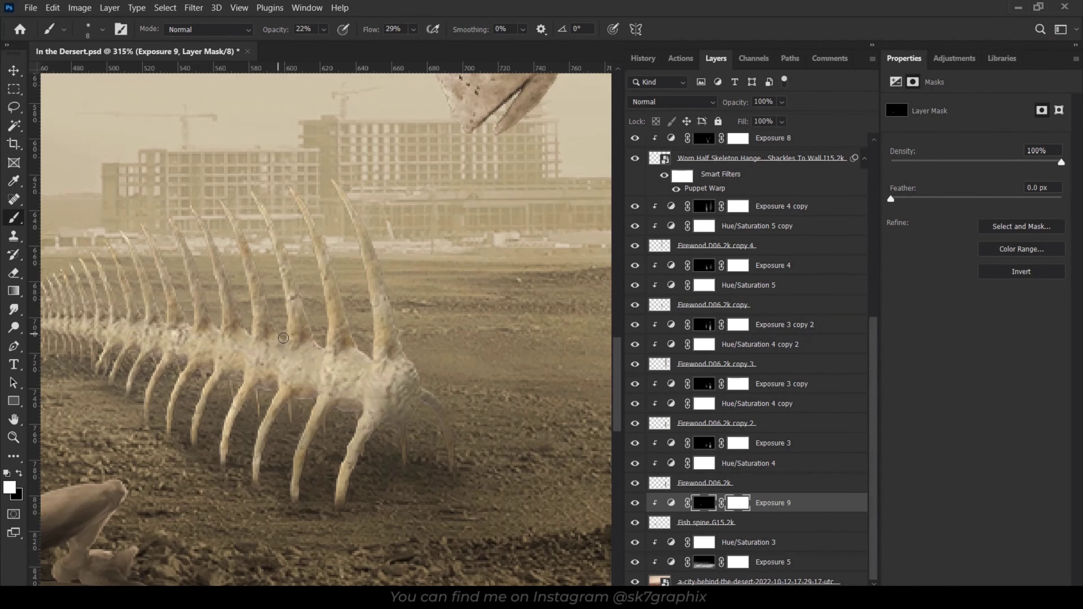
pyautogui.moveTo(447, 420); pyautogui.dragTo(112, 351)
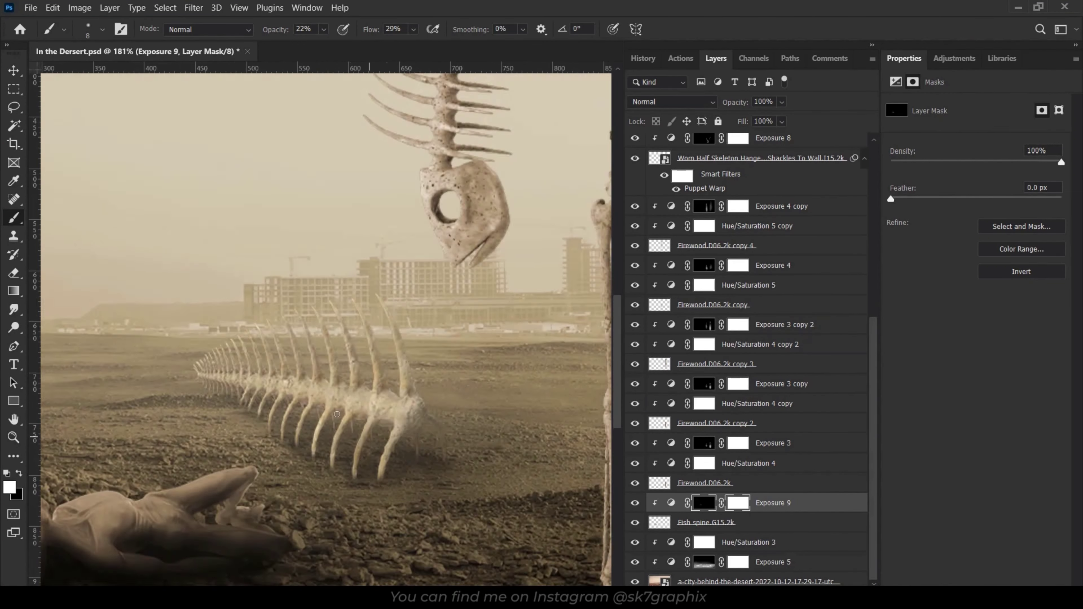
pyautogui.scroll(-3, 538, 391)
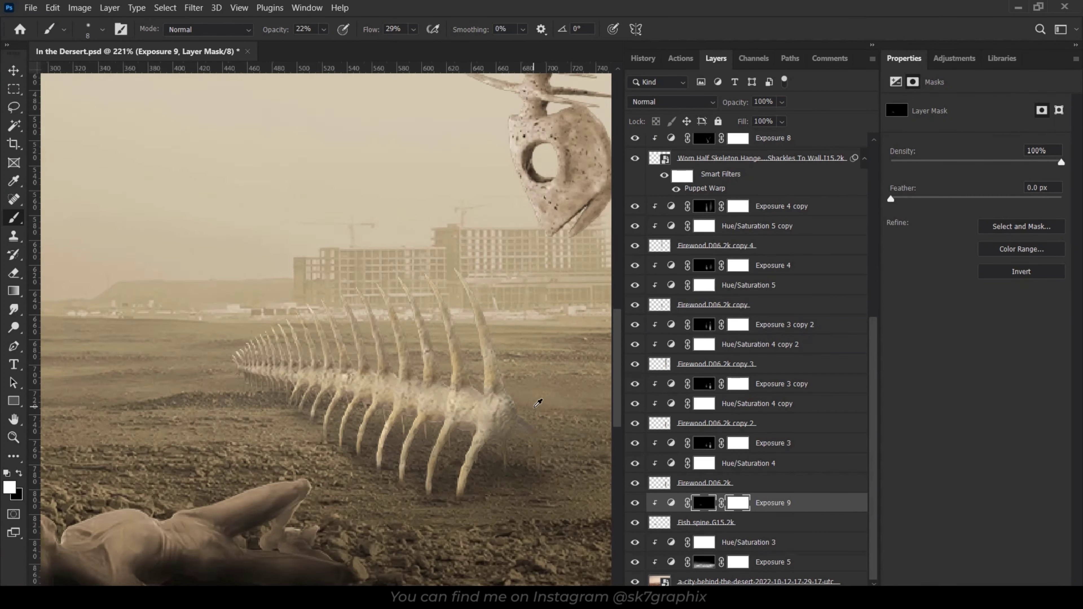
pyautogui.scroll(-3, 538, 391)
pyautogui.scroll(-3, 538, 391)
pyautogui.scroll(-2, 538, 391)
pyautogui.scroll(-1, 538, 391)
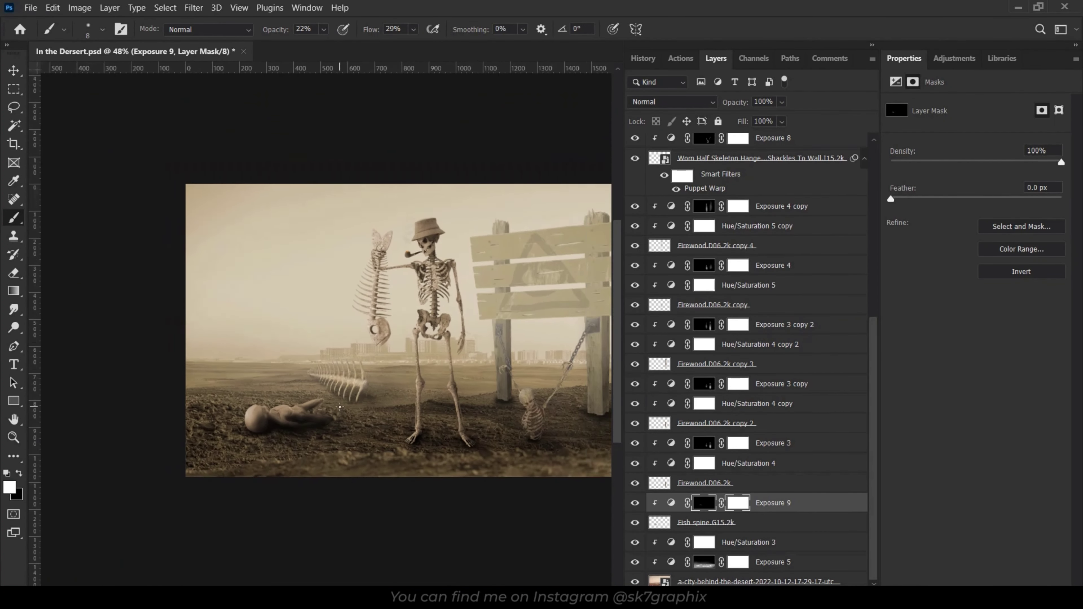
# Type the 'skgraphix' watermark below the skeleton above Layer 3, with 'sk' in bold.
pyautogui.press('v')
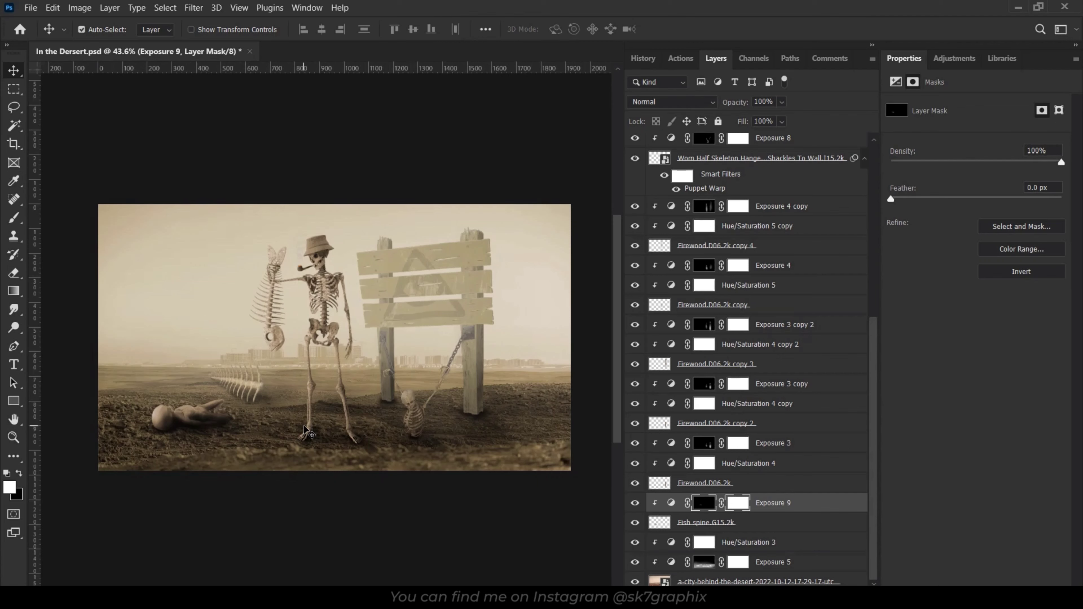
pyautogui.click(328, 408)
pyautogui.press('t')
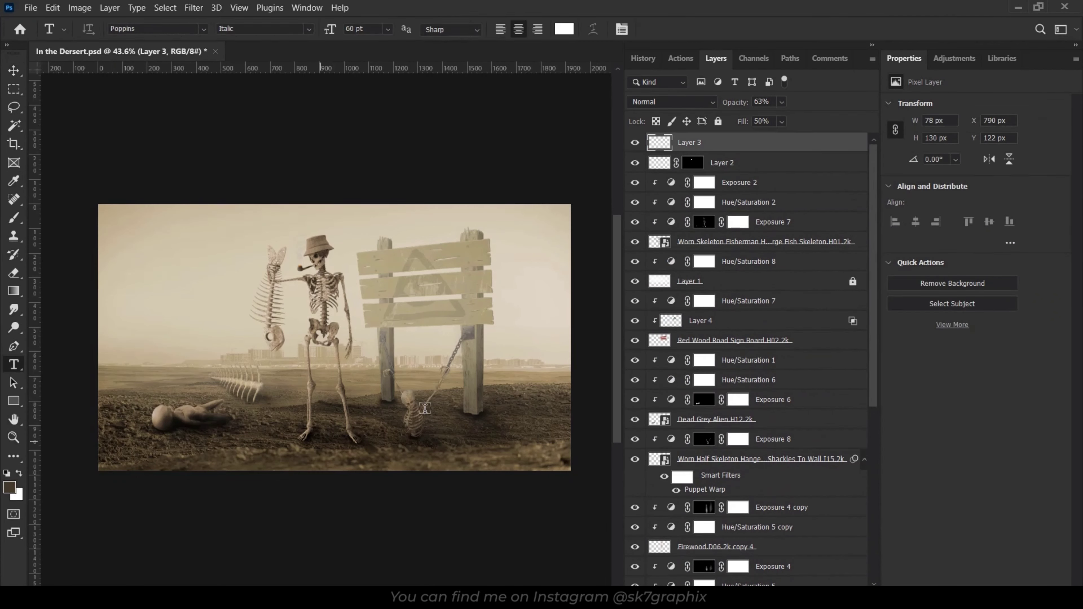
pyautogui.click(321, 443)
pyautogui.write('skgraphix')
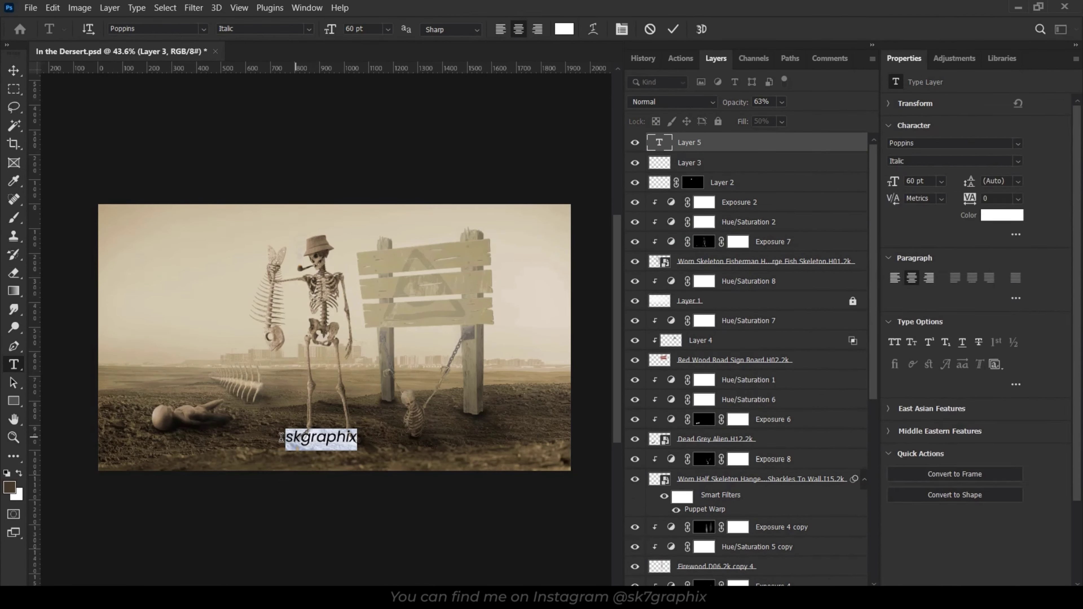
pyautogui.moveTo(281, 438); pyautogui.dragTo(300, 437)
pyautogui.click(1017, 161)
pyautogui.click(931, 331)
# Commit the watermark, set it to 36 pt and centre it horizontally on the canvas.
pyautogui.click(673, 29)
pyautogui.press('v')
pyautogui.click(941, 181)
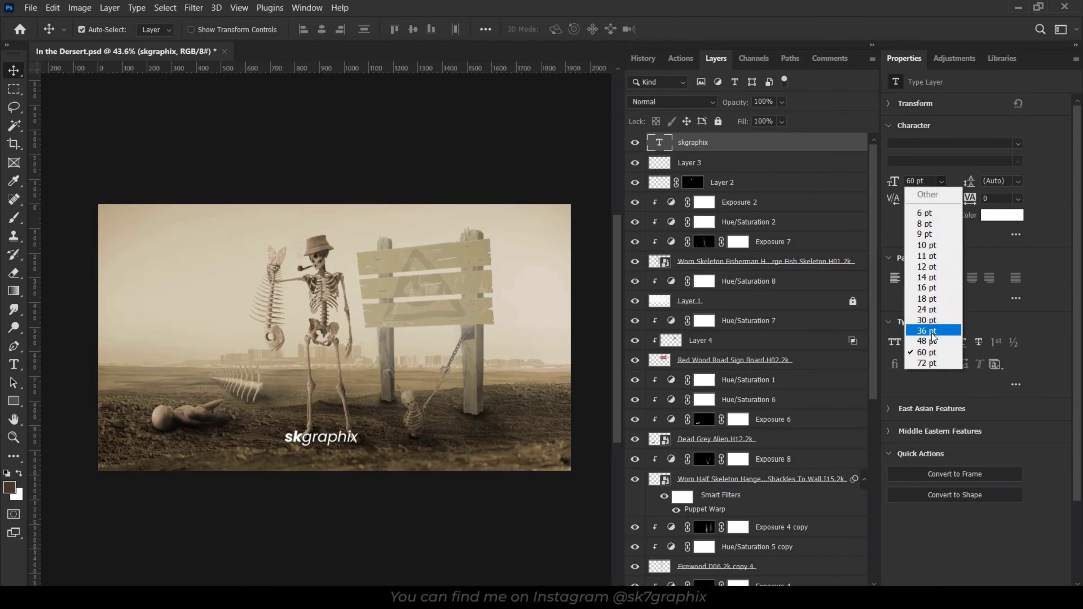
pyautogui.click(932, 332)
pyautogui.click(486, 29)
pyautogui.click(552, 67)
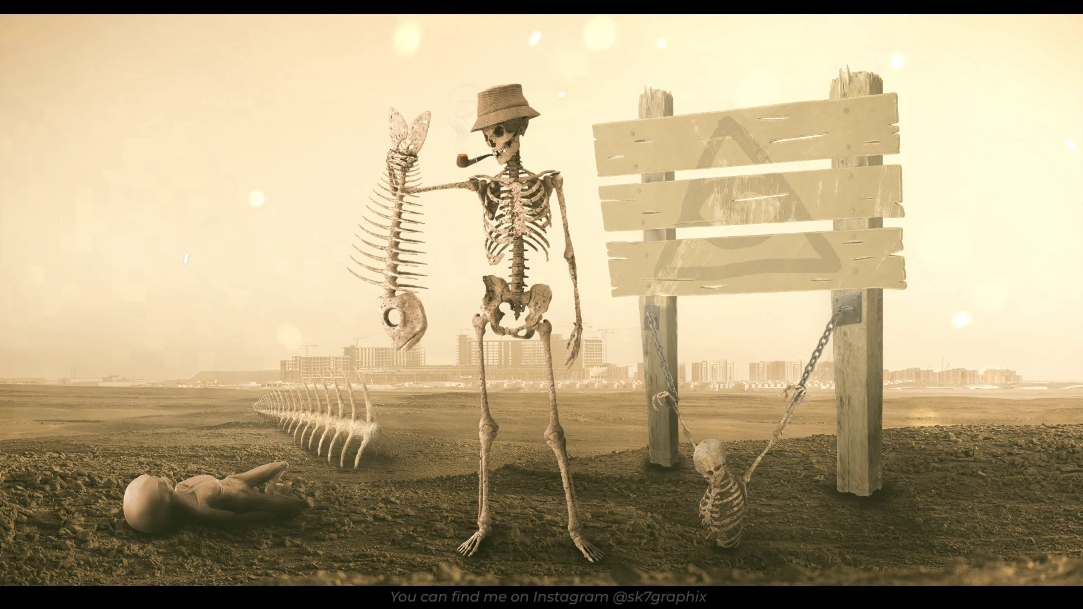